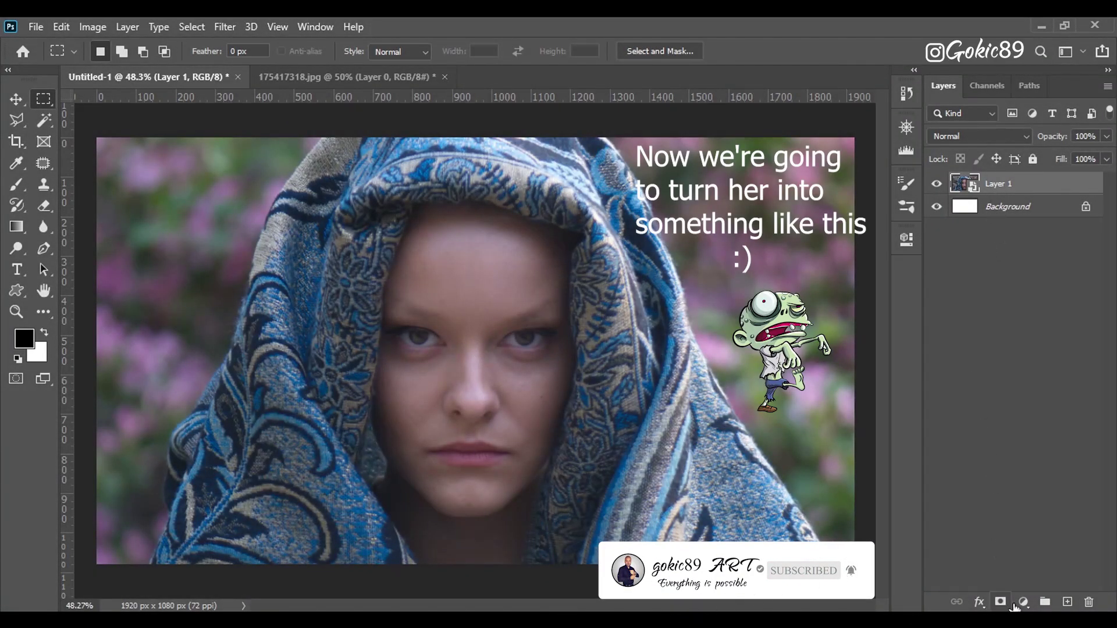
Bring up the fill/adjustment layer menu for the portrait's Layer 1.
left_click(1023, 602)
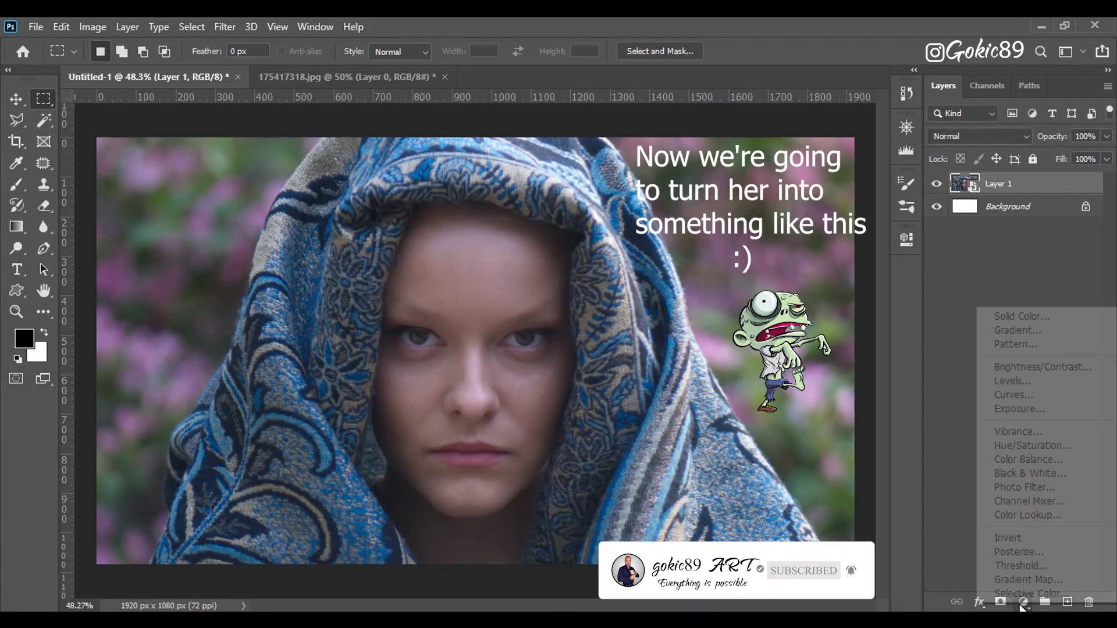
Add a Levels layer clipped to Layer 1, with midtones at 0.78 and a raised black point.
left_click(1028, 382)
left_click(767, 513)
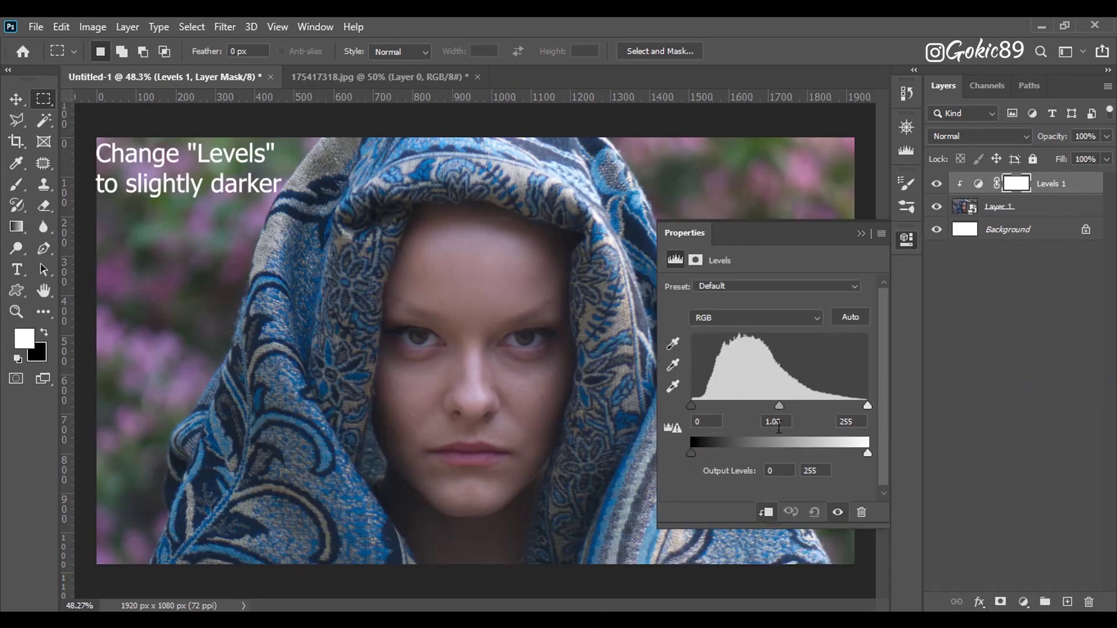
left_click_drag(779, 406, 794, 405)
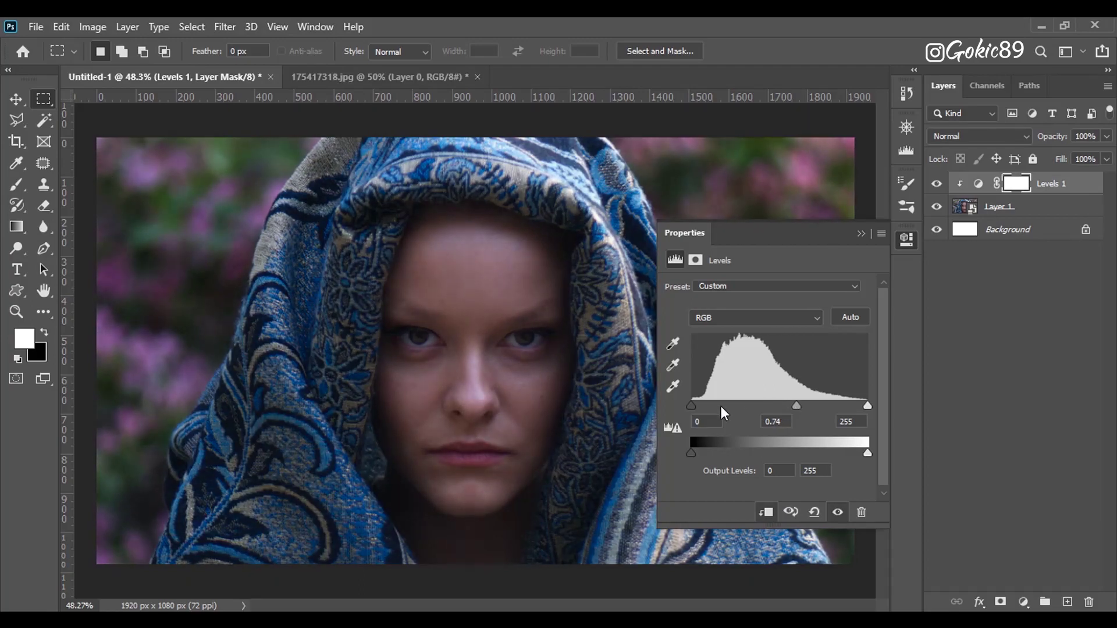
left_click_drag(694, 404, 699, 404)
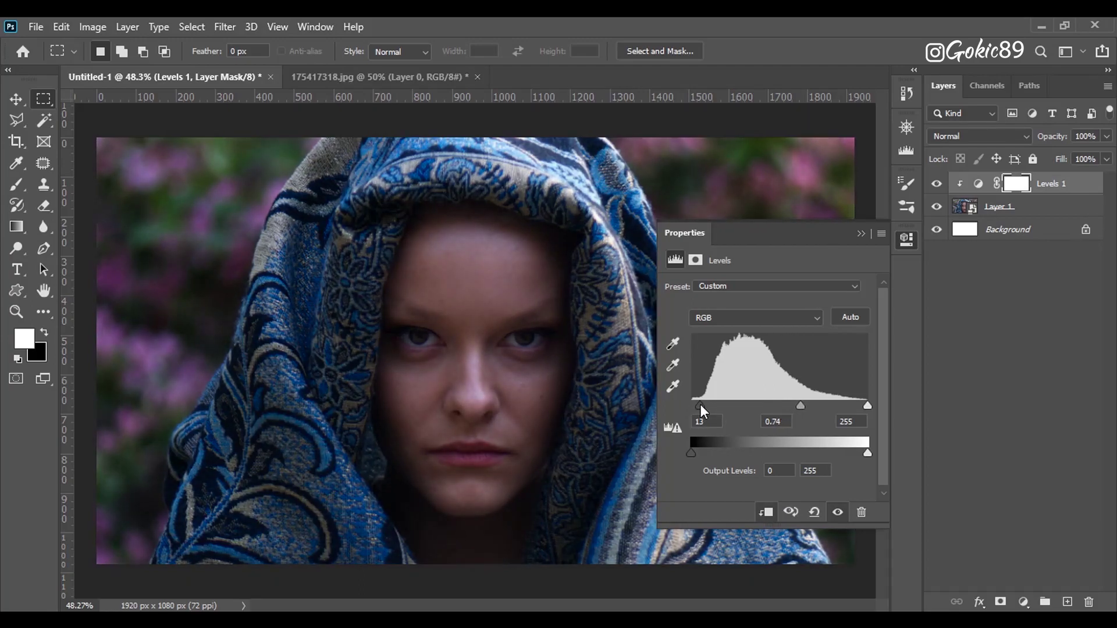
left_click_drag(795, 404, 796, 405)
left_click_drag(867, 404, 875, 410)
left_click(861, 234)
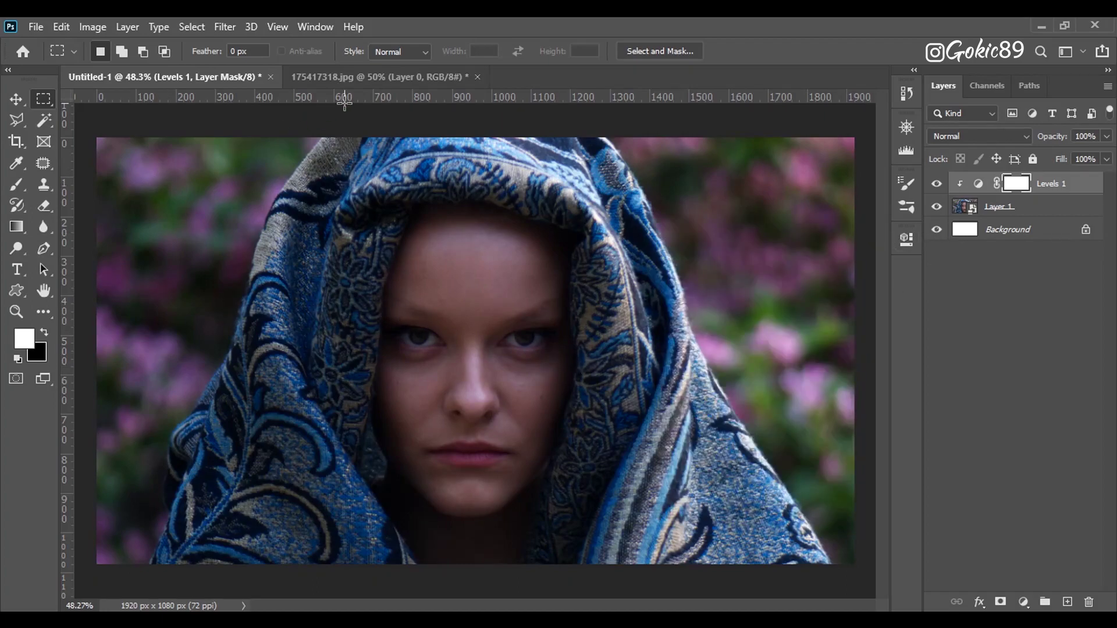
Open the skull JPG and drag it into the Untitled-1 portrait document.
left_click(34, 28)
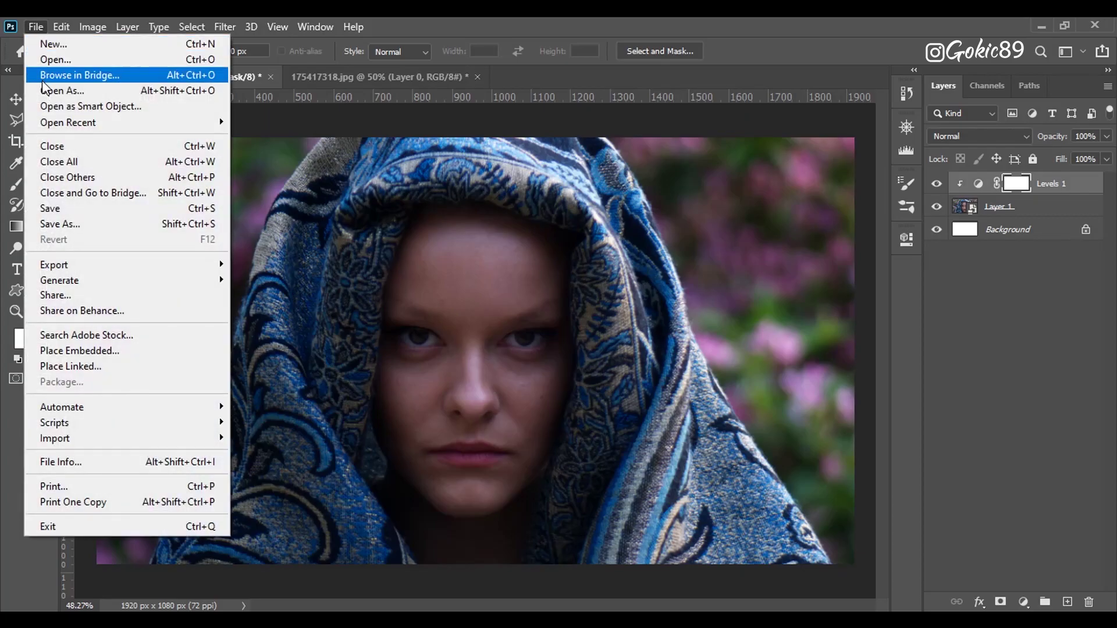
left_click(54, 59)
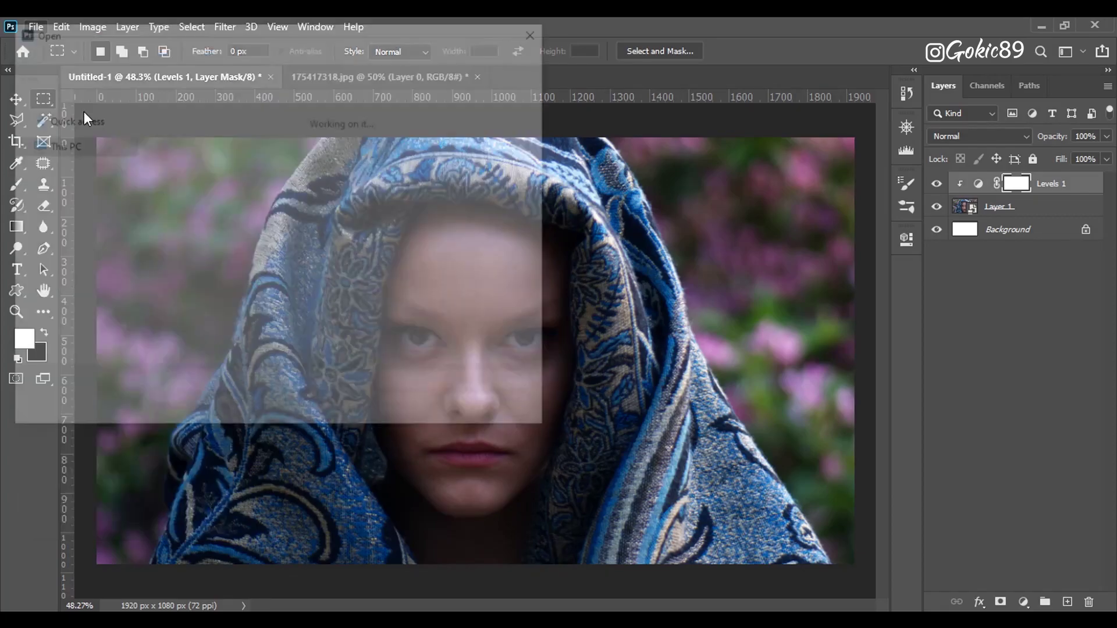
double_click(195, 242)
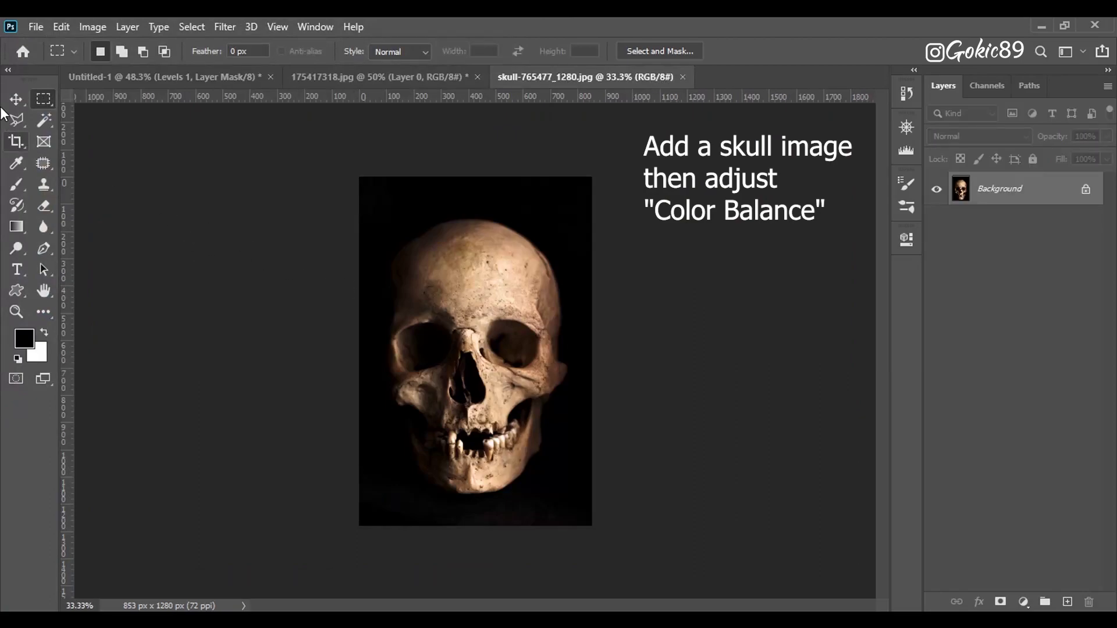
left_click(15, 99)
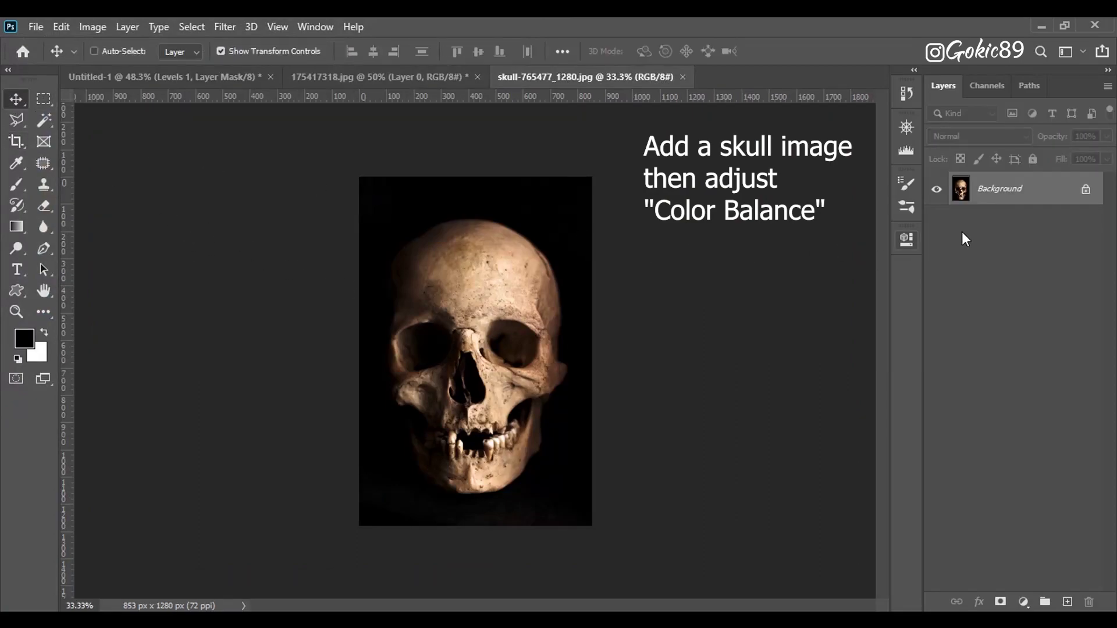
left_click(1086, 189)
mouse_move(425, 278)
left_mouse_down()
mouse_move(208, 94)
mouse_move(442, 297)
mouse_move(731, 305)
left_mouse_up()
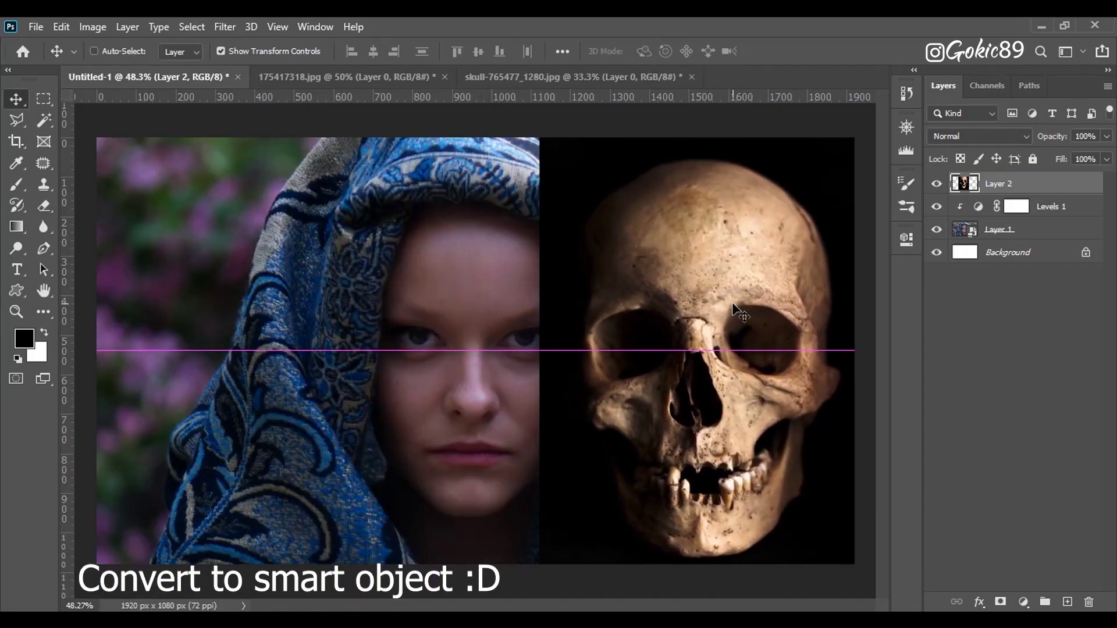
Convert the skull's Layer 2 into a smart object.
right_click(994, 187)
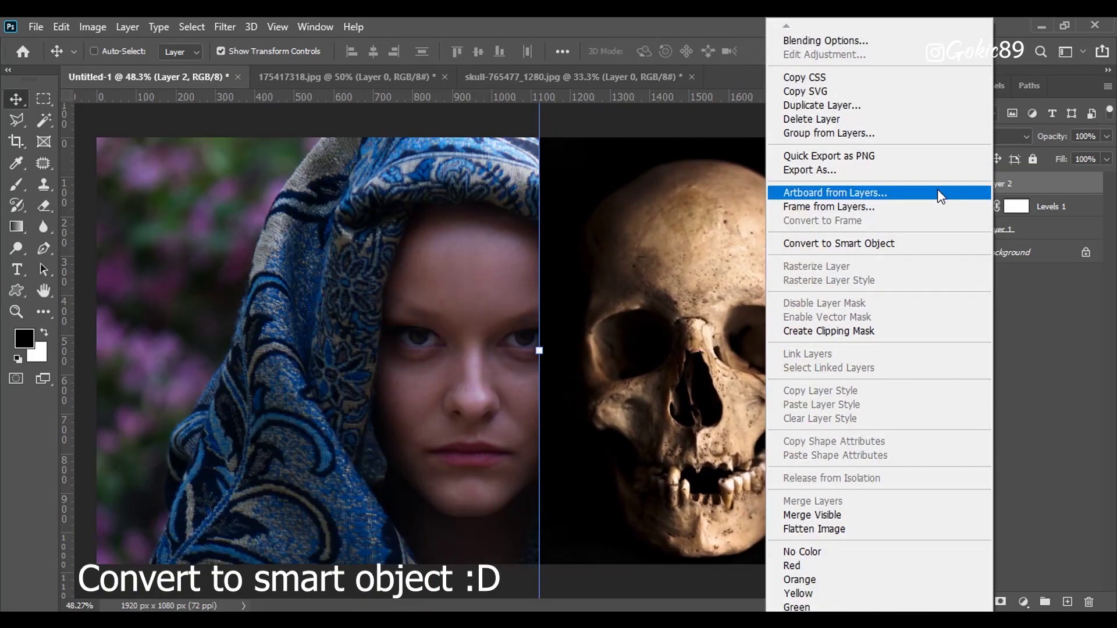
left_click(913, 245)
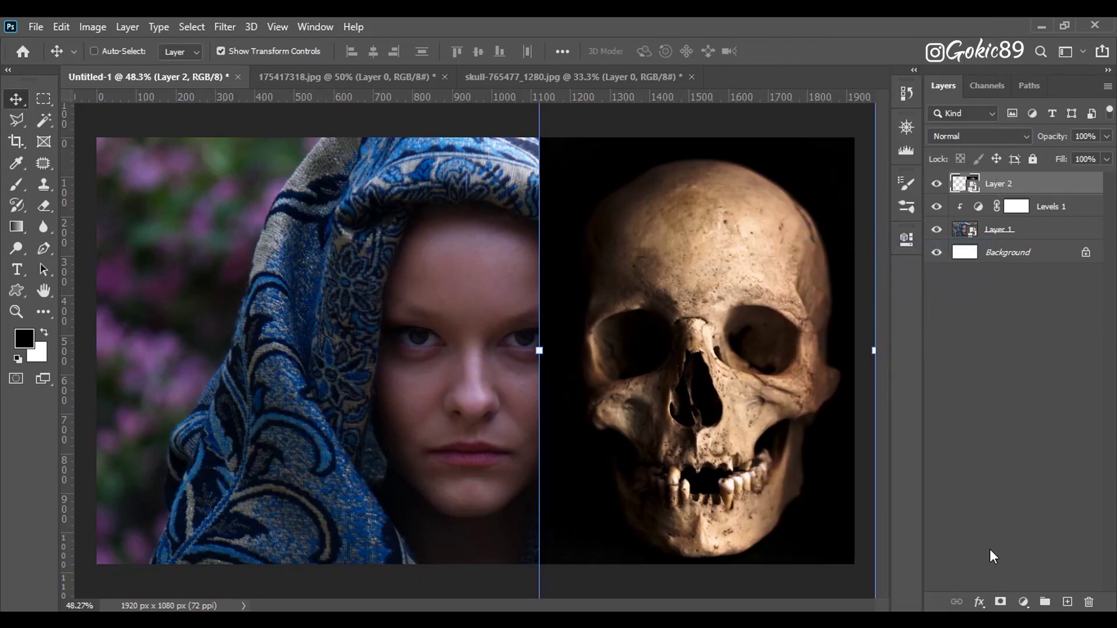
left_click(1023, 603)
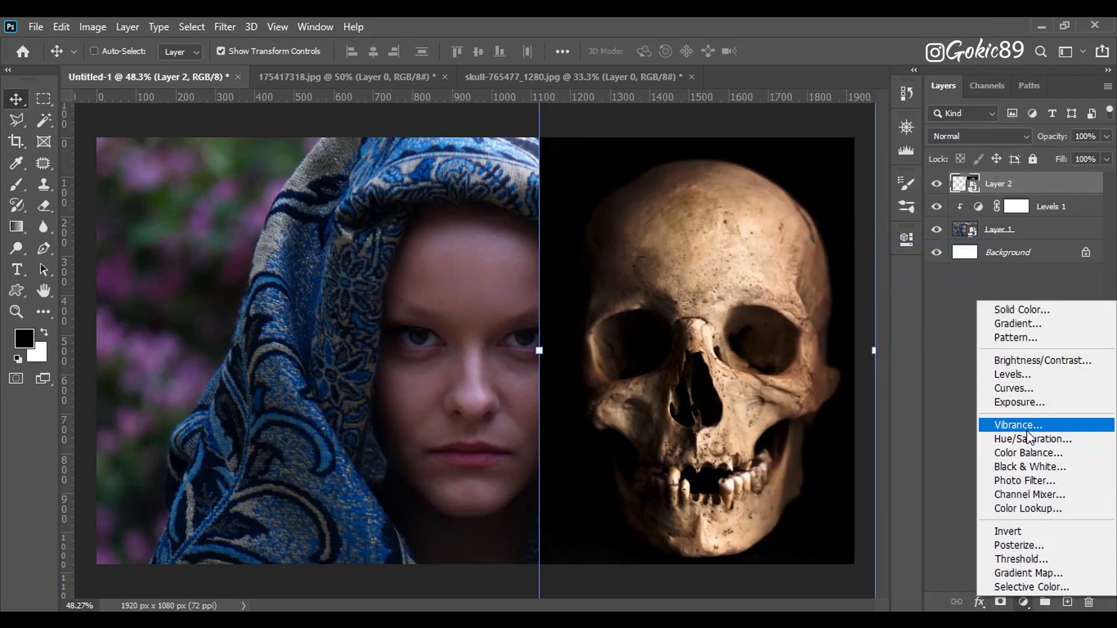
Add a Color Balance layer clipped to Layer 2 with midtones at -39, -19, +18.
left_click(1025, 453)
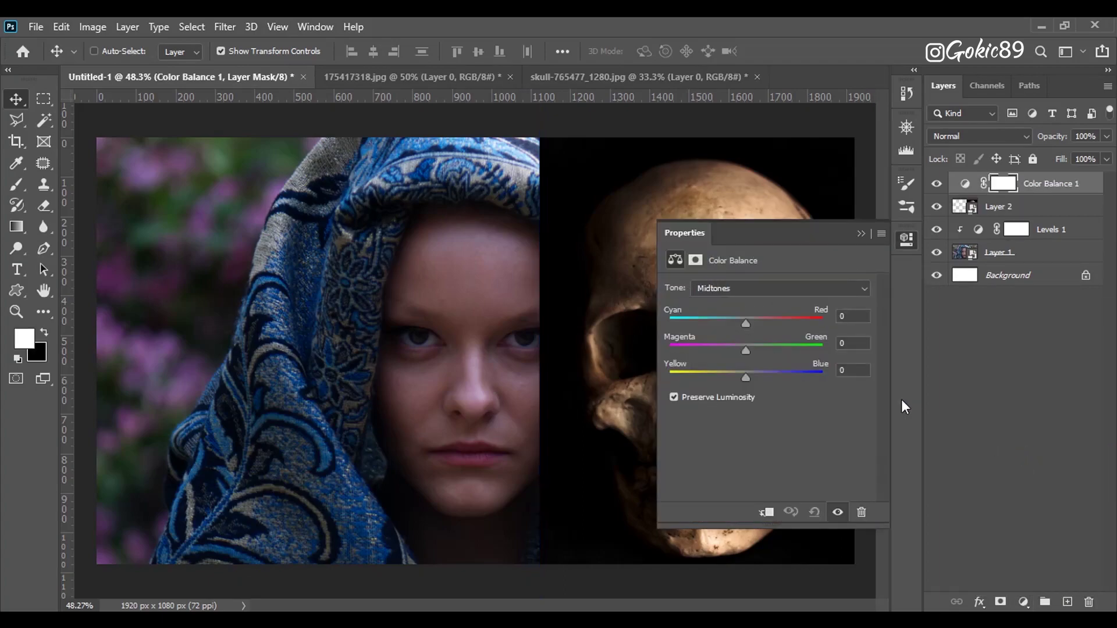
left_click_drag(768, 245, 969, 304)
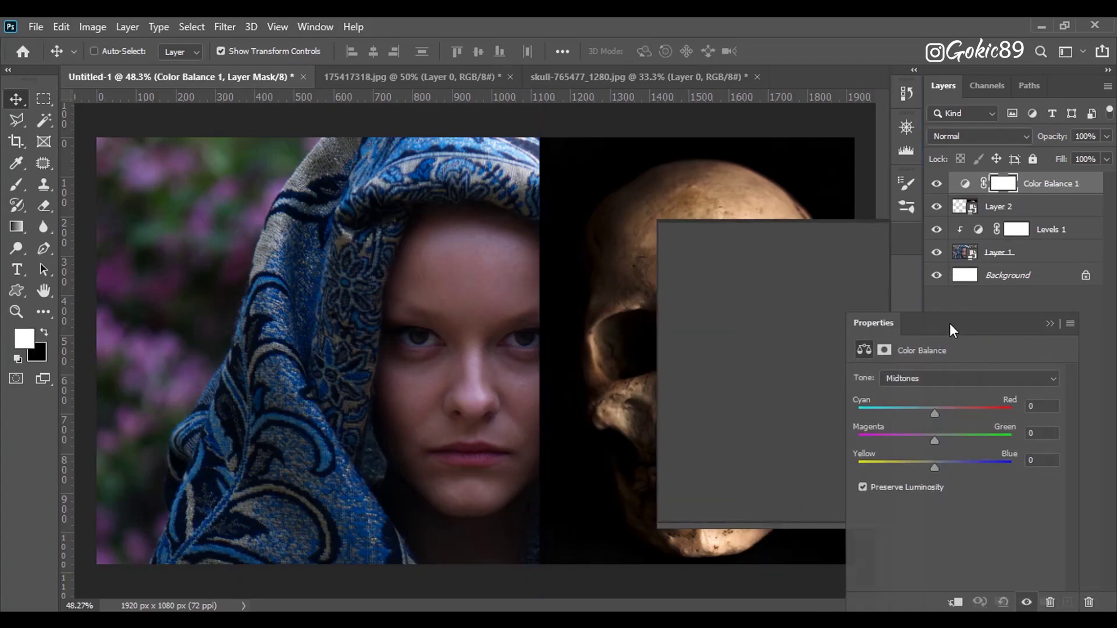
left_click_drag(952, 389, 941, 388)
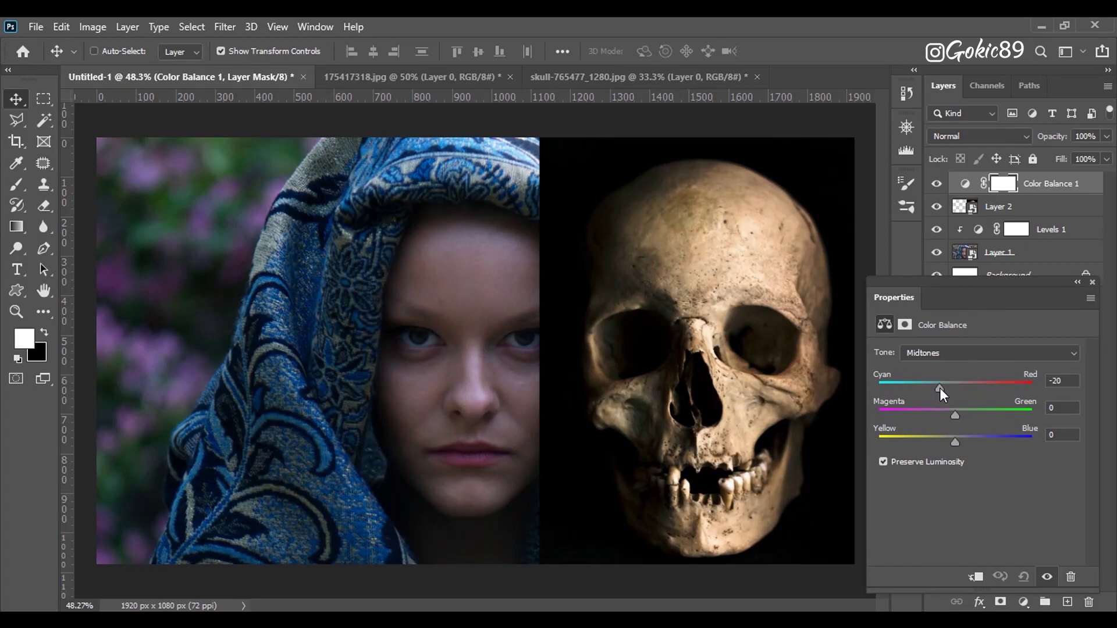
left_click(978, 578)
left_click_drag(934, 386, 938, 415)
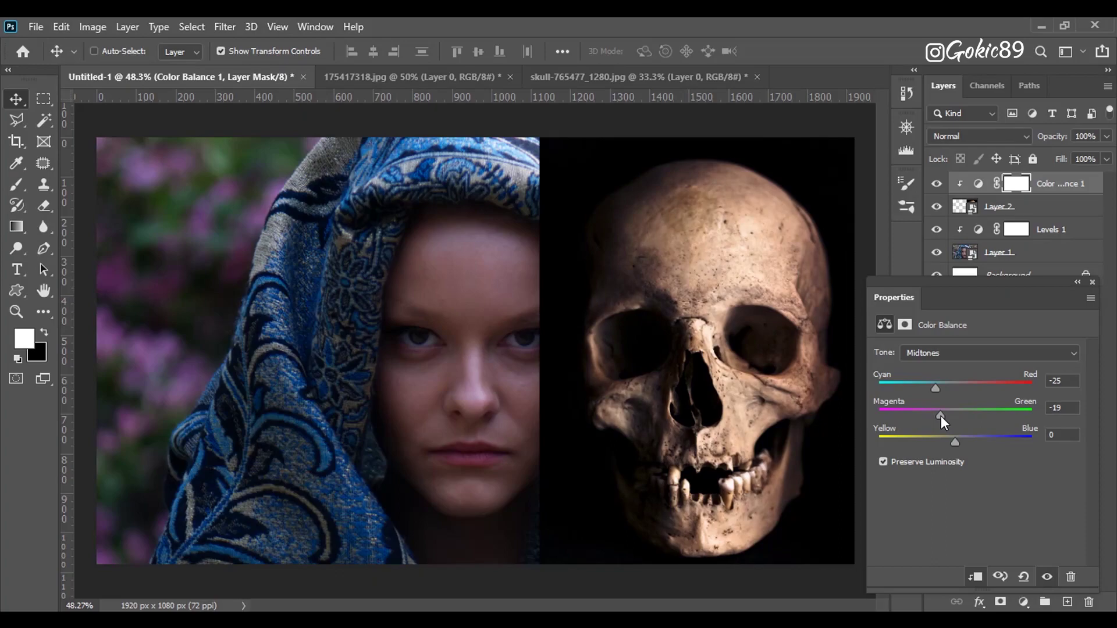
left_click_drag(954, 442, 964, 434)
mouse_move(930, 389)
left_mouse_down()
mouse_move(934, 415)
mouse_move(969, 445)
left_mouse_up()
left_click(1077, 283)
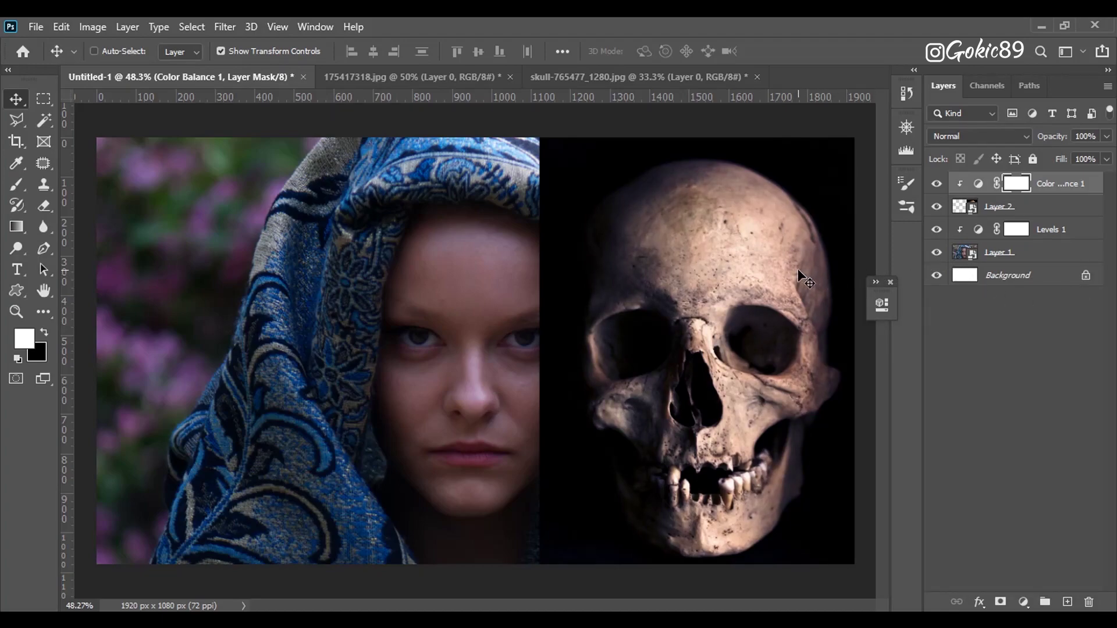
left_click_drag(878, 289, 899, 249)
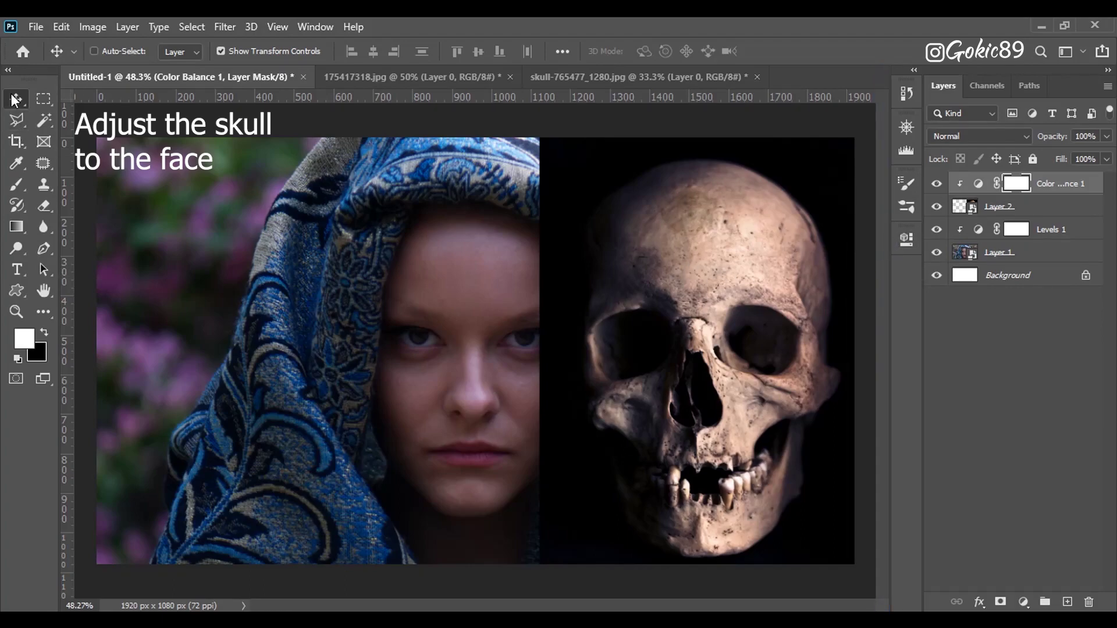
Centre the skull over the woman's face and scale it to 82.76%.
left_click_drag(687, 263, 603, 256)
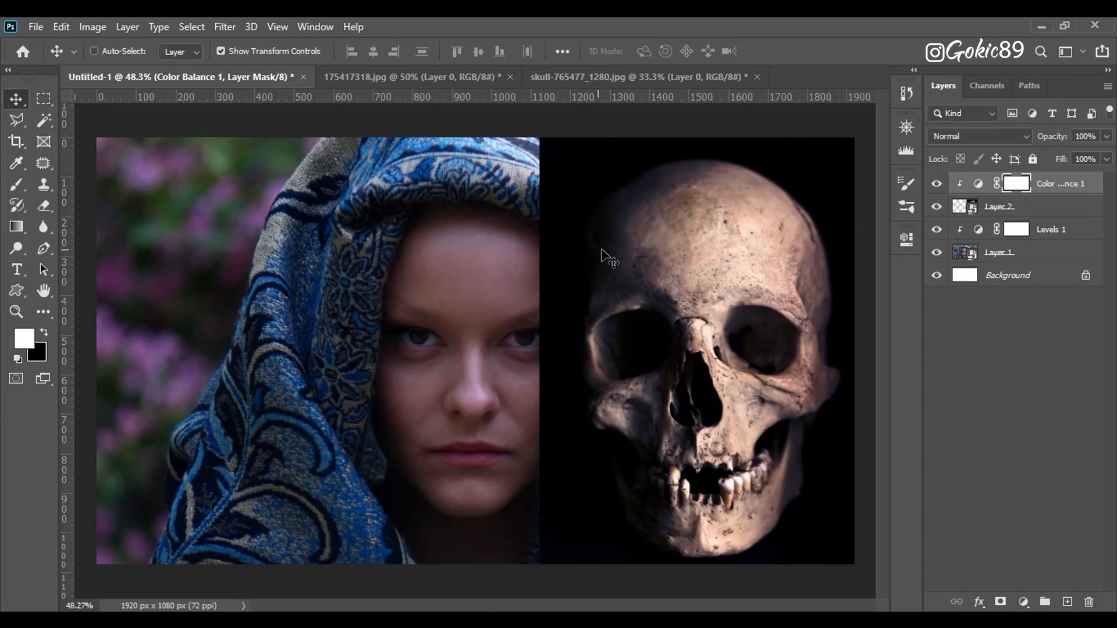
left_click(947, 213)
left_click_drag(754, 245, 558, 252)
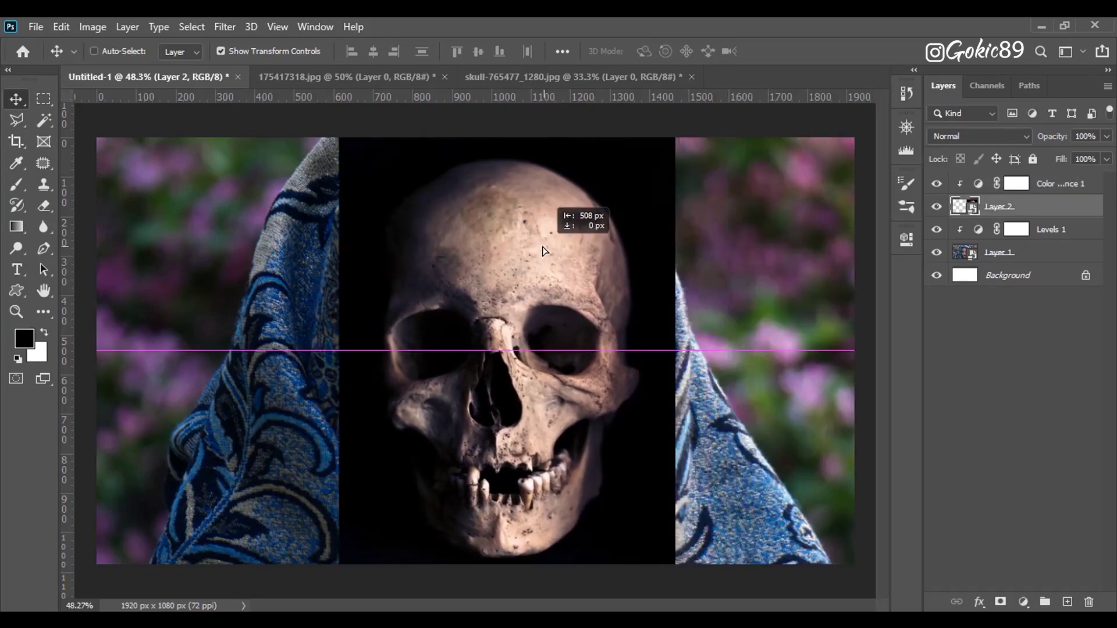
scroll(559, 253, "down", 2)
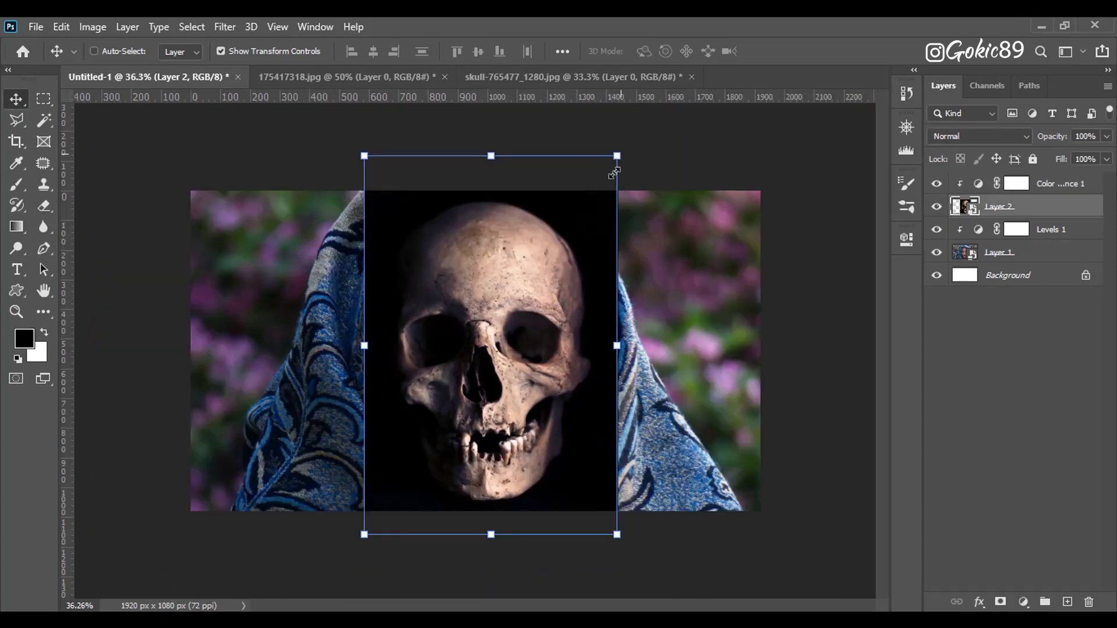
left_click_drag(614, 172, 575, 233)
left_click_drag(455, 295, 470, 263)
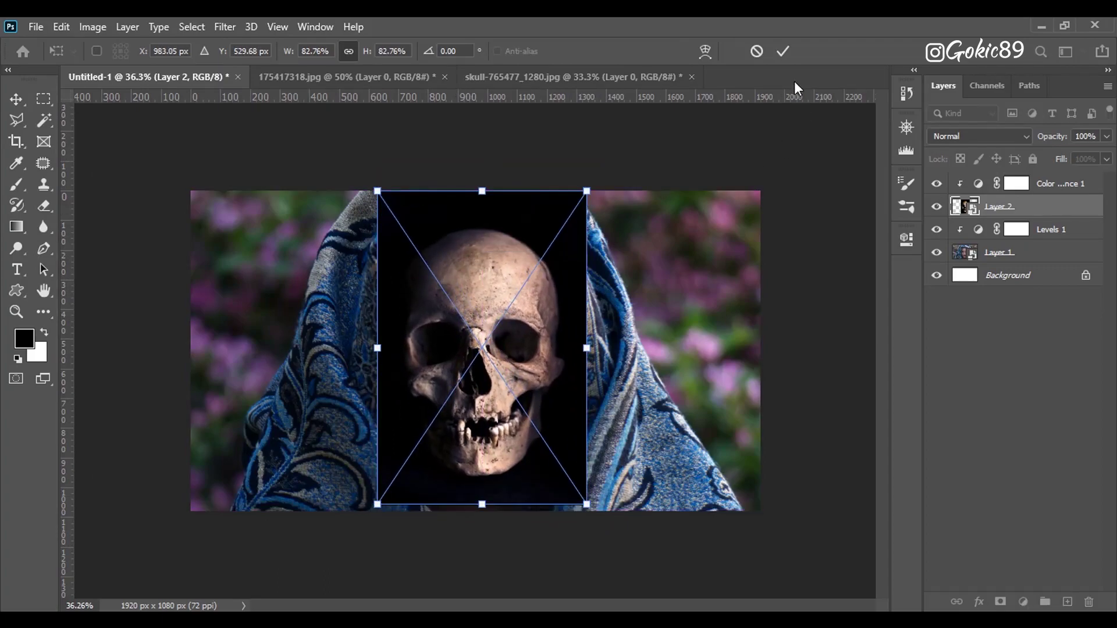
left_click(781, 51)
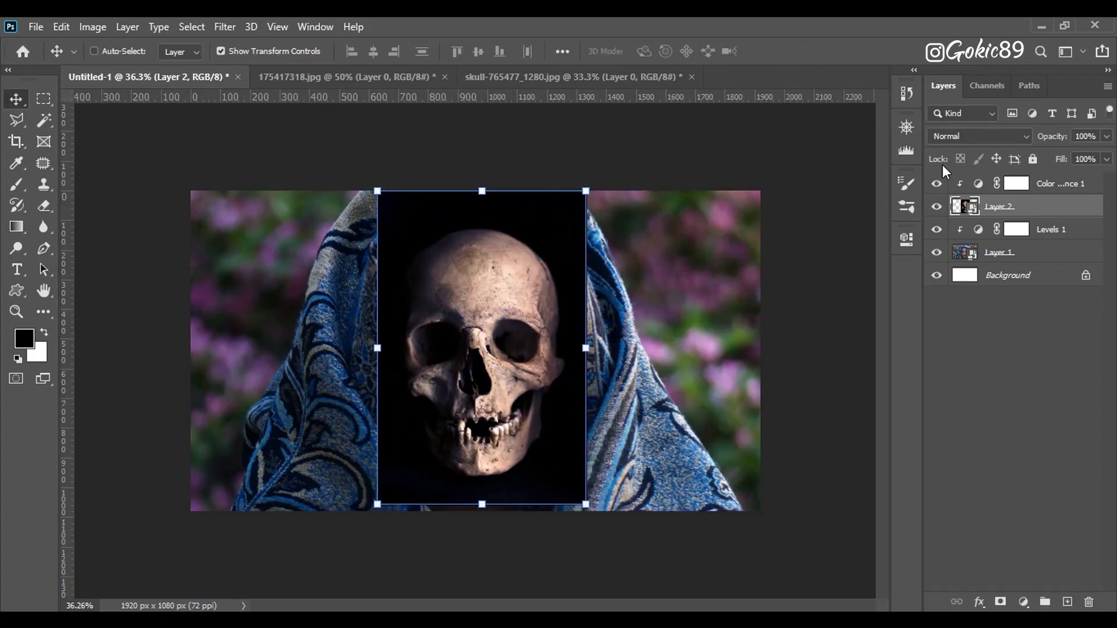
Lower the skull layer's opacity to 46%.
left_click(1107, 136)
left_click_drag(1071, 155, 1063, 155)
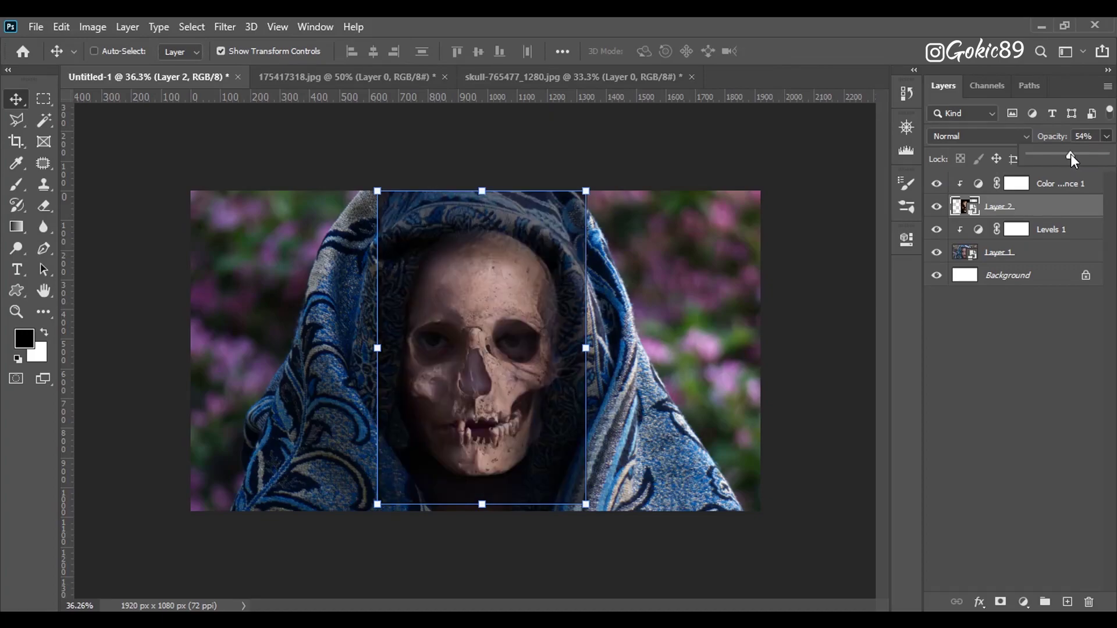
scroll(429, 361, "up", 2)
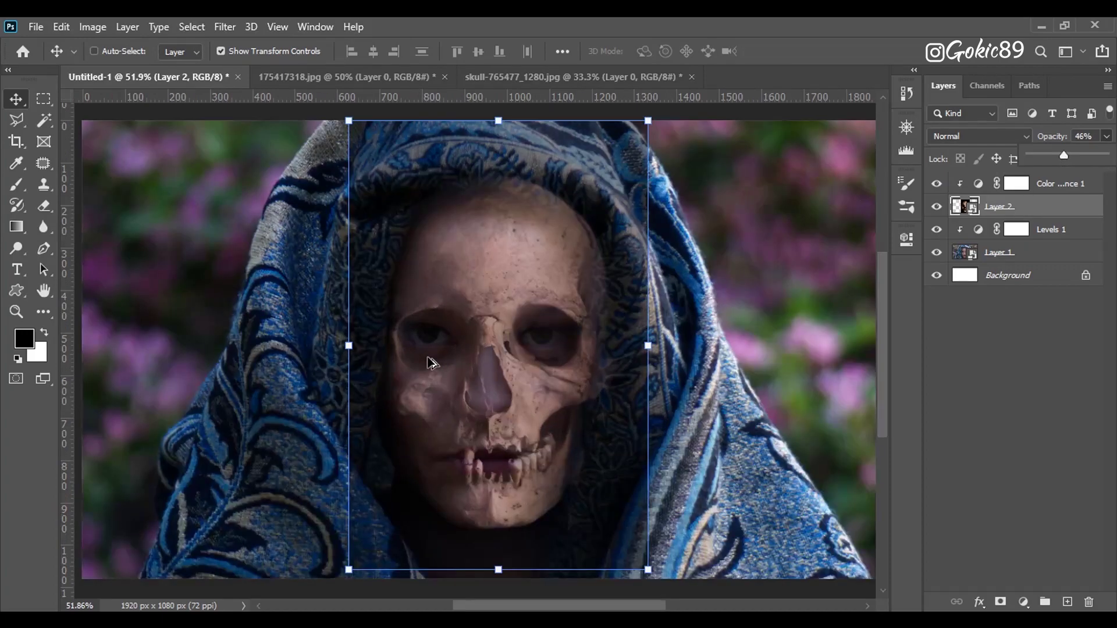
scroll(448, 362, "up", 3)
scroll(547, 245, "down", 2)
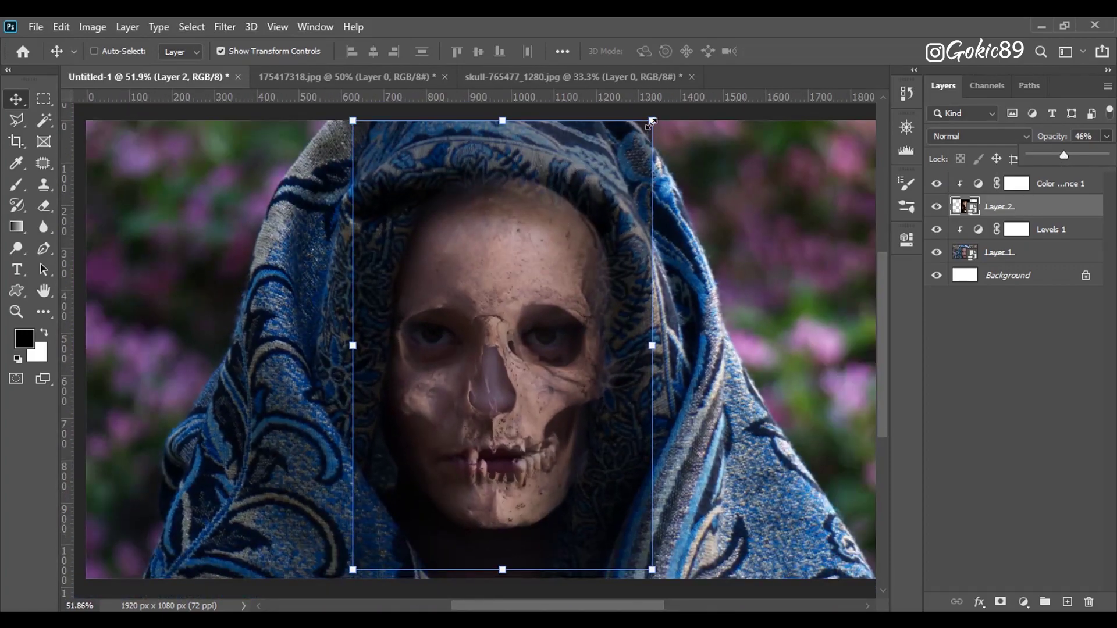
Rescale the skull to about 81% and rotate it 1.49° to match the head.
mouse_move(653, 121)
left_mouse_down()
mouse_move(644, 162)
mouse_move(648, 150)
left_mouse_up()
left_click_drag(540, 223, 537, 219)
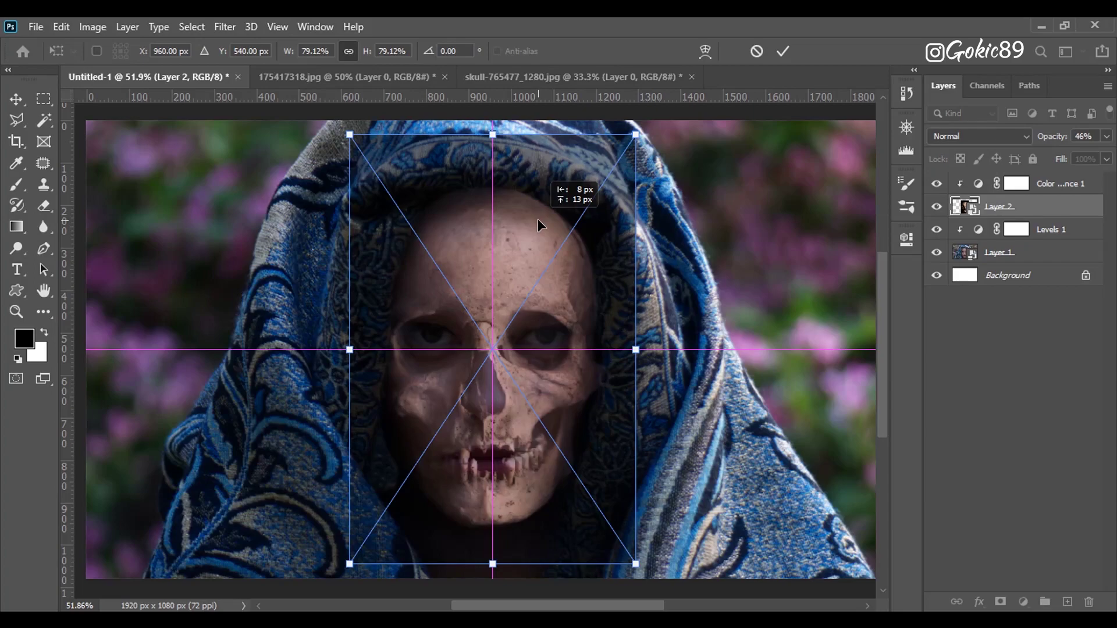
left_click_drag(538, 219, 544, 219)
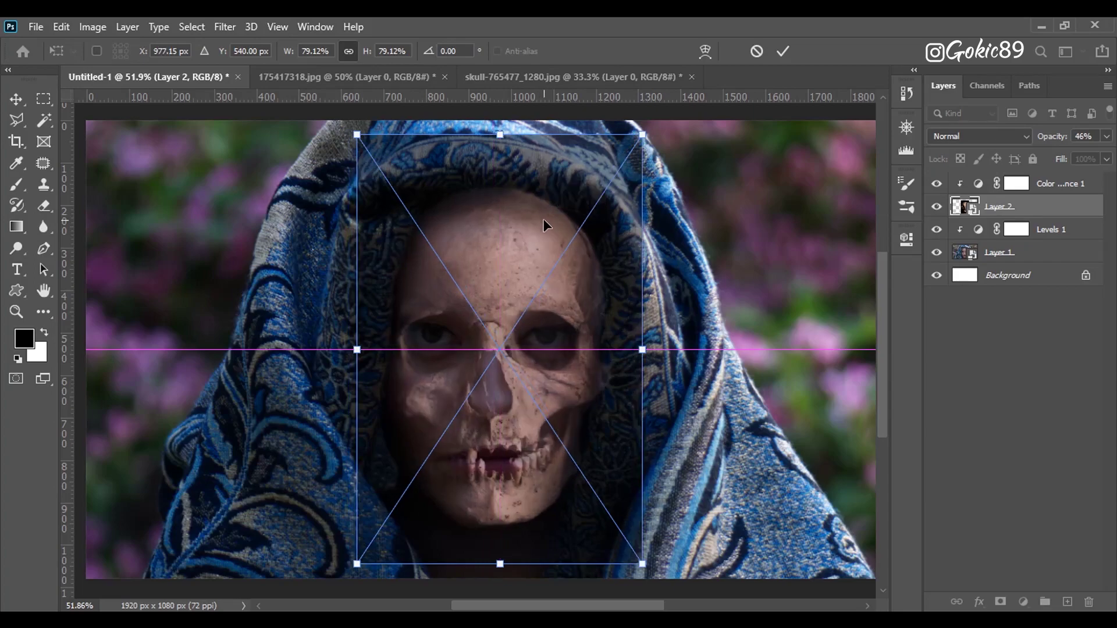
left_click_drag(661, 133, 667, 131)
left_click_drag(550, 206, 547, 206)
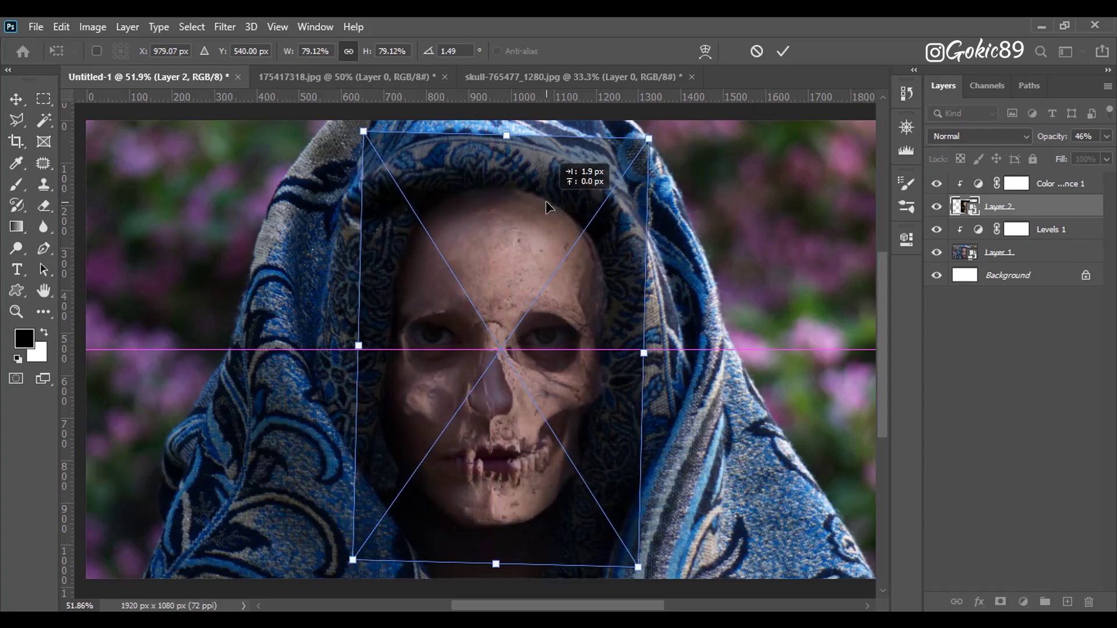
scroll(489, 373, "up", 3)
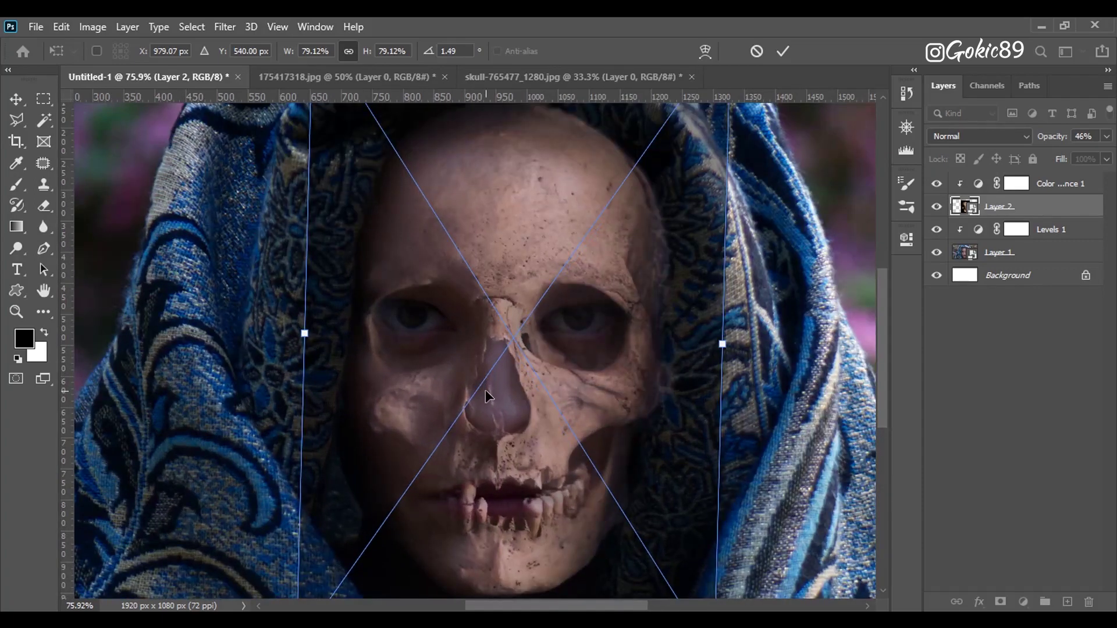
scroll(486, 403, "down", 2)
left_click_drag(492, 407, 489, 410)
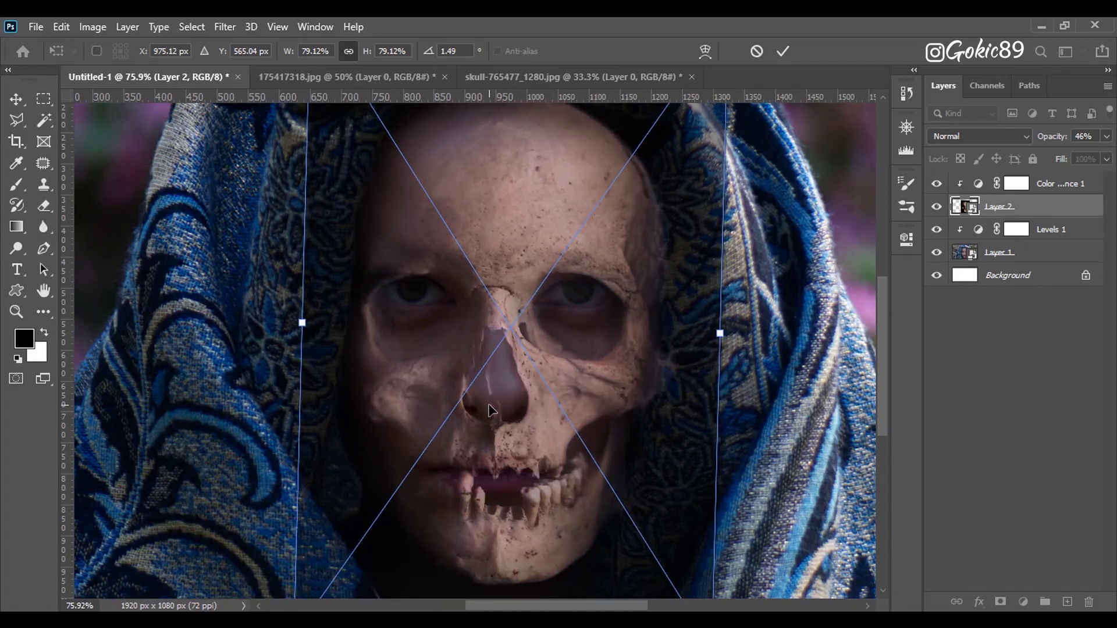
Align the skull's eye sockets and teeth with the face and apply the transform.
scroll(542, 314, "down", 1)
scroll(539, 250, "down", 2)
scroll(536, 213, "down", 1)
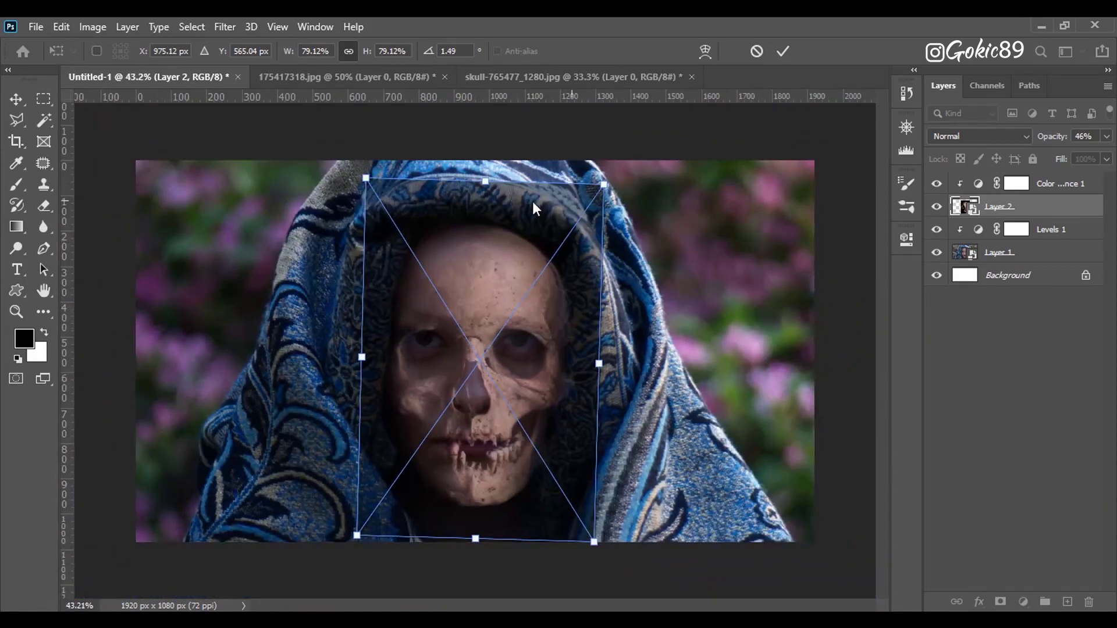
left_click_drag(485, 179, 485, 172)
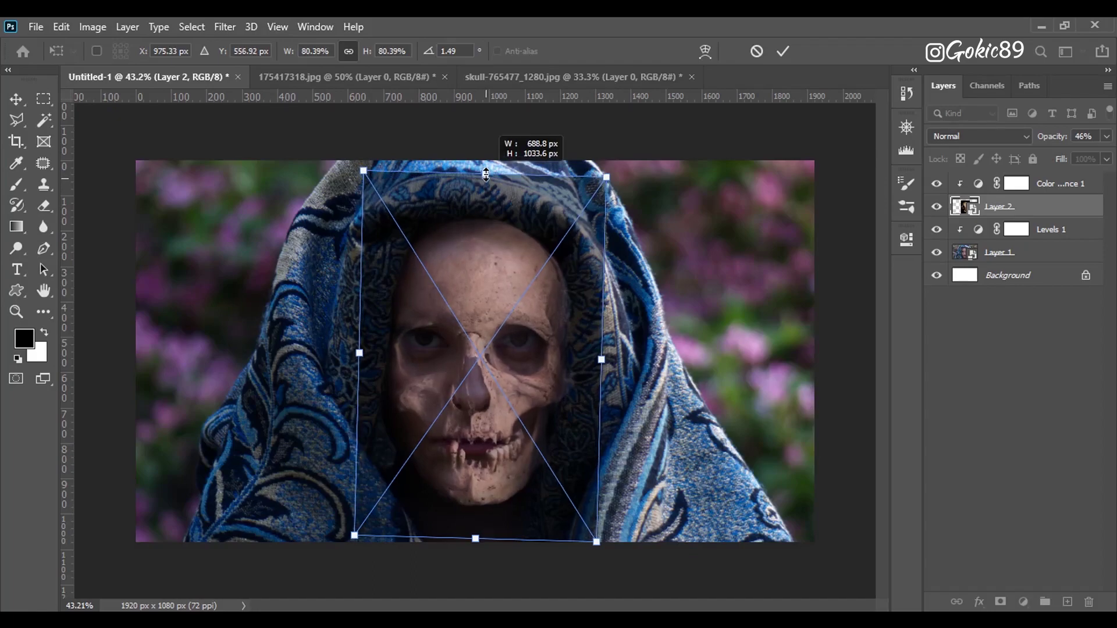
left_click_drag(472, 294, 466, 292)
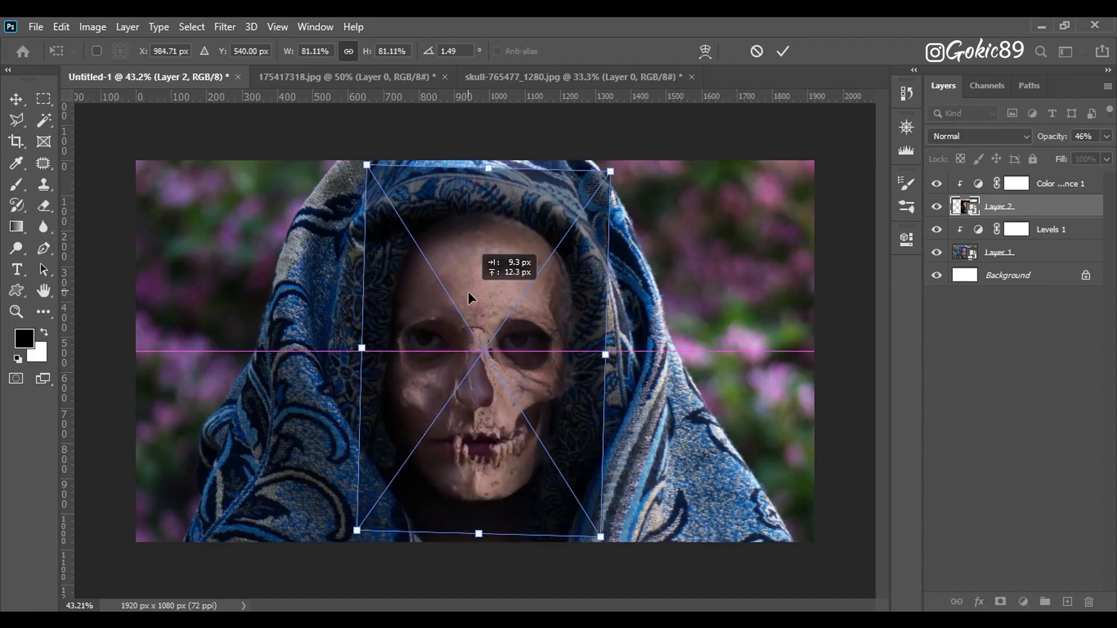
scroll(452, 375, "up", 2)
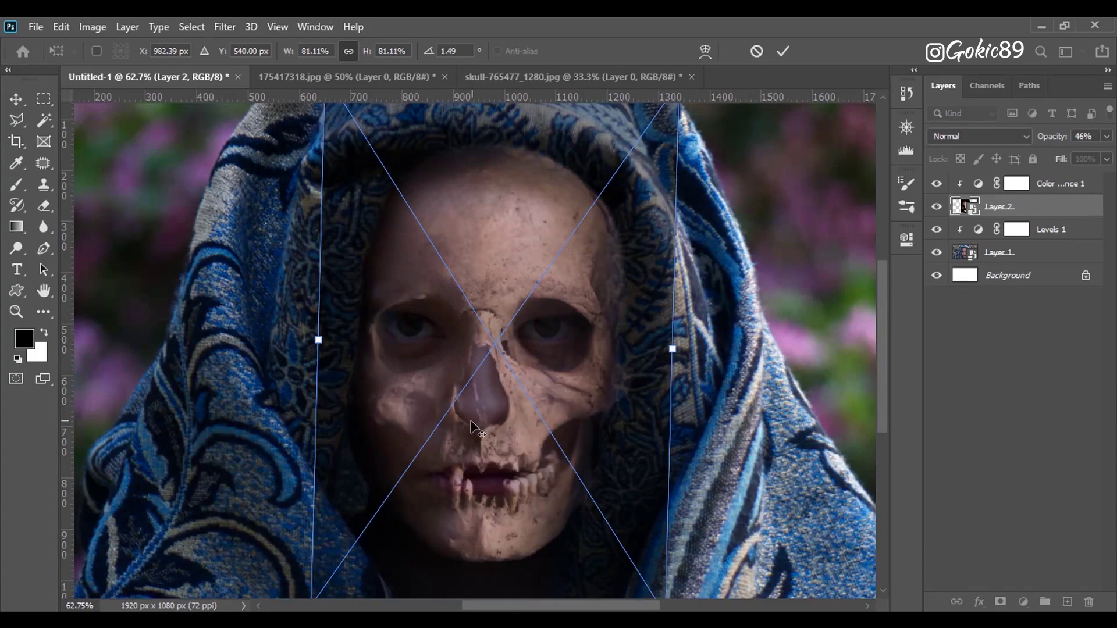
scroll(473, 428, "up", 3)
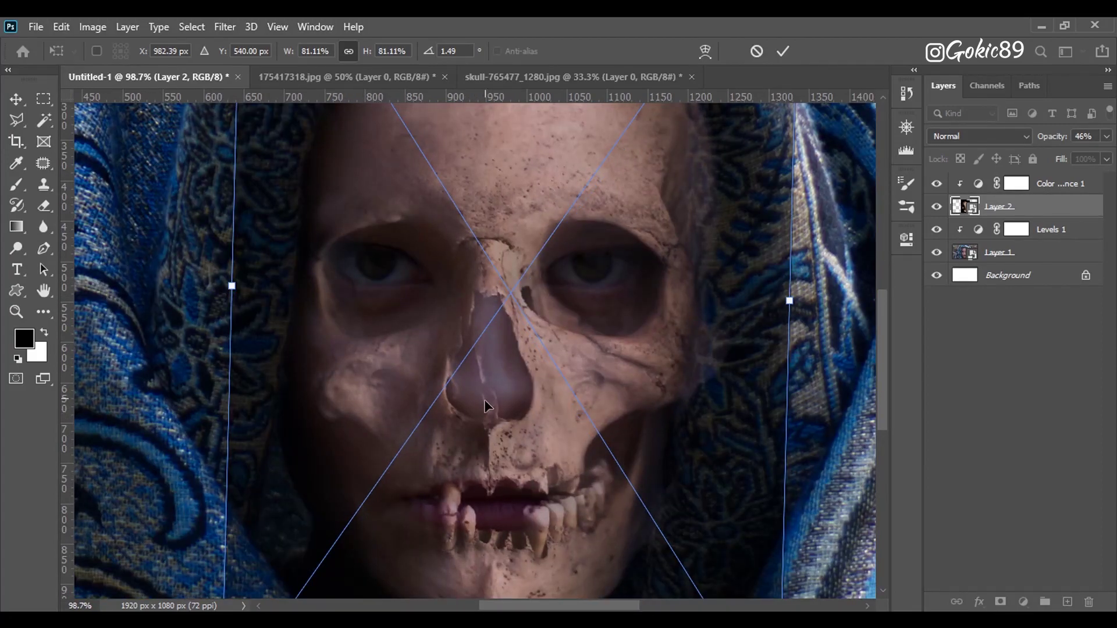
left_click_drag(487, 406, 486, 410)
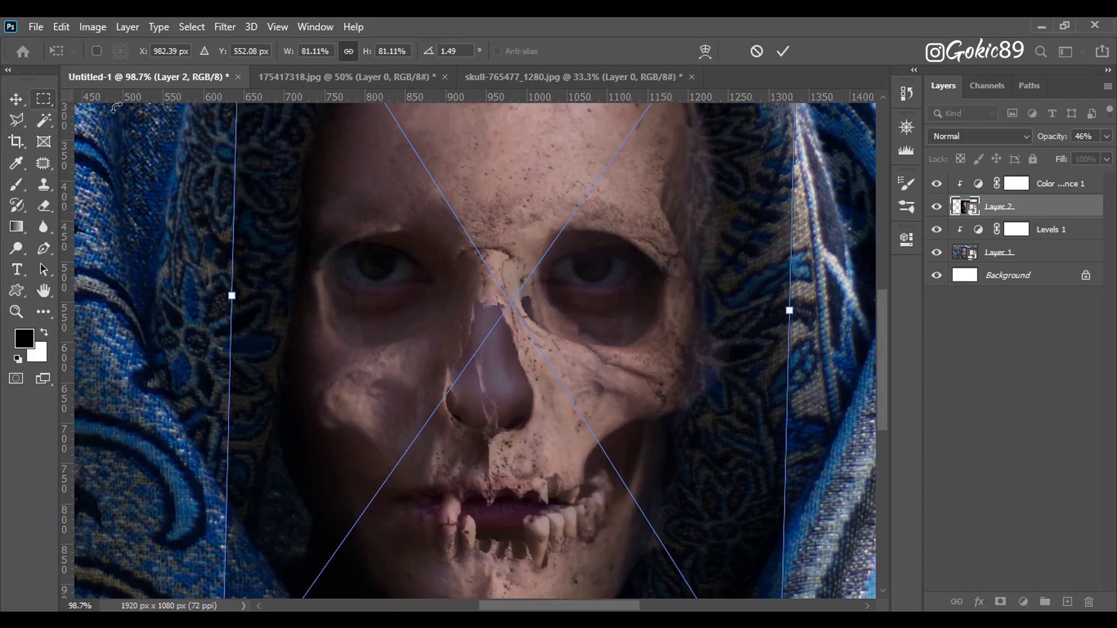
left_click(785, 51)
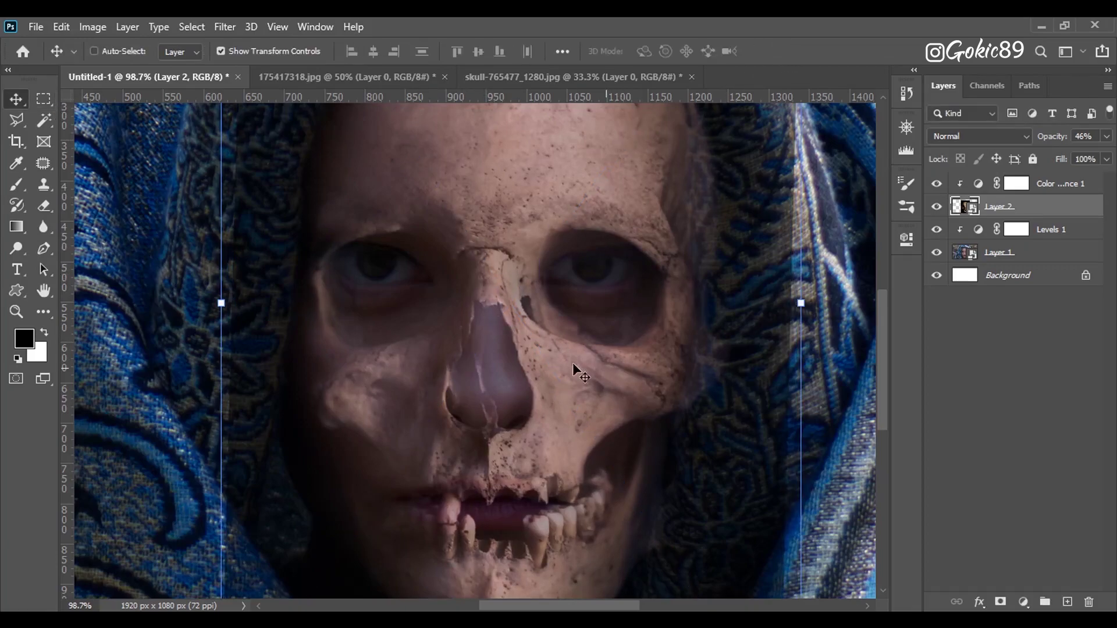
Add an all-black layer mask that hides the skull entirely.
left_click(44, 103)
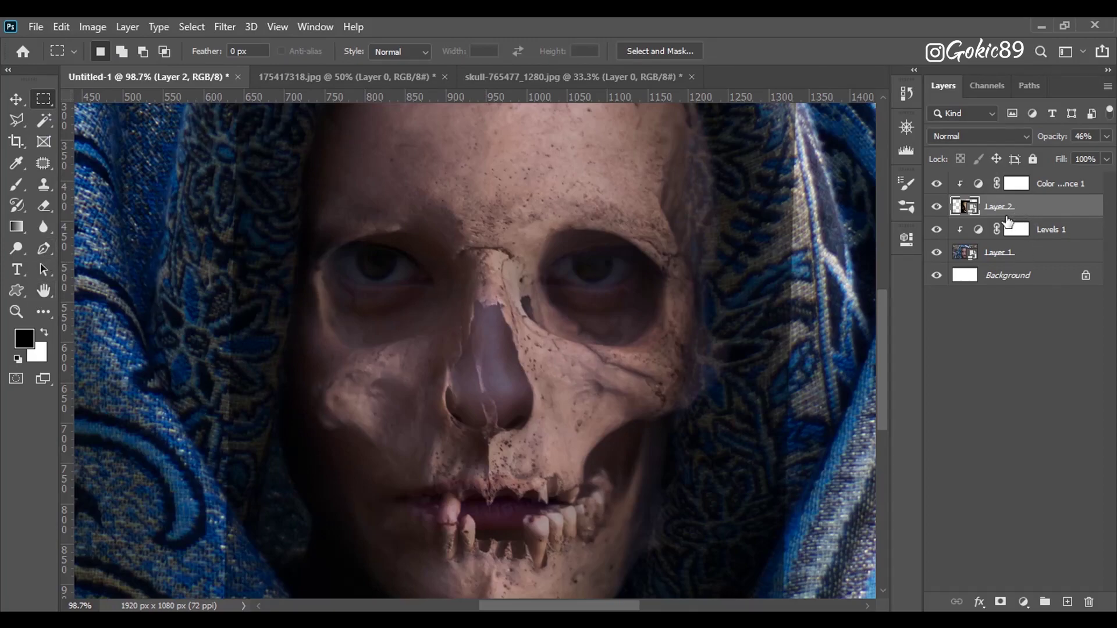
left_click(1000, 602, "alt")
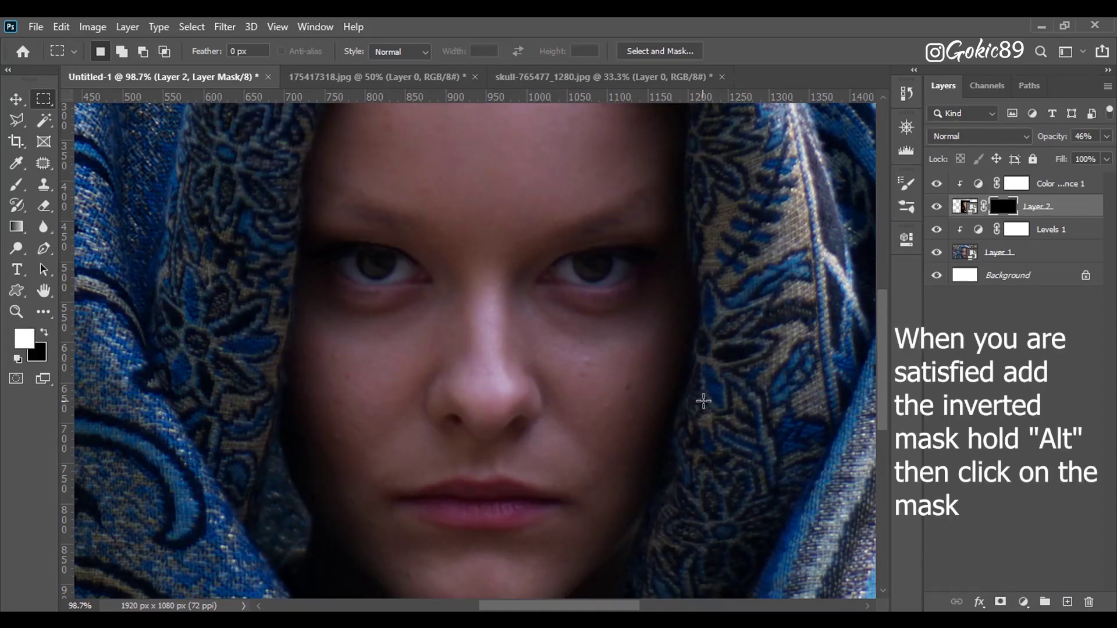
scroll(718, 407, "down", 1)
scroll(653, 282, "up", 1)
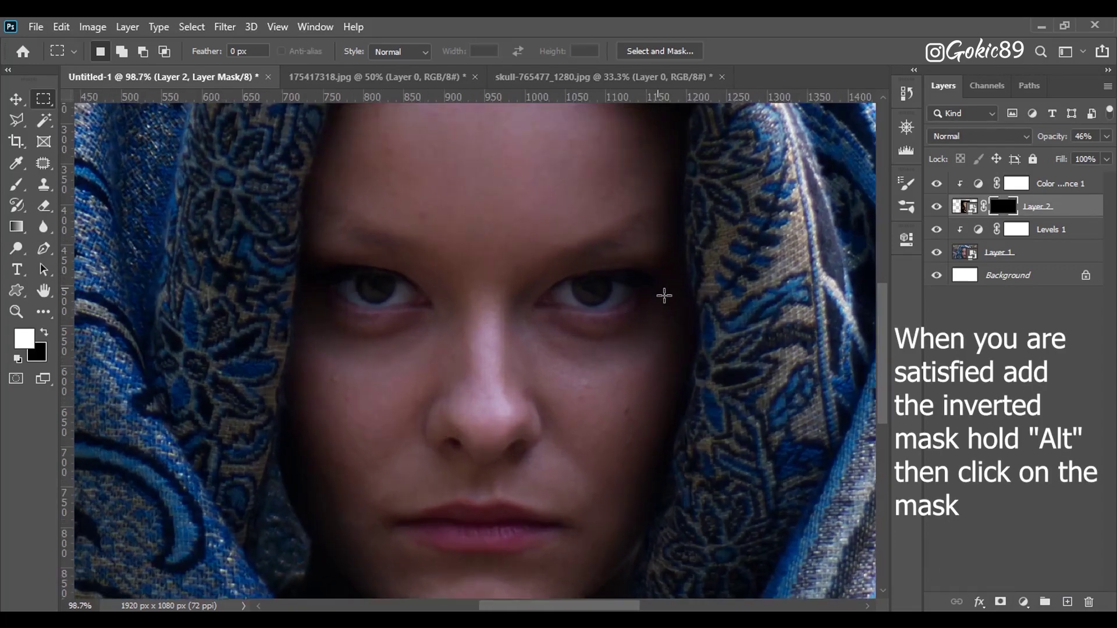
Pick a soft round Brush and get its flow setting ready.
left_click(17, 185)
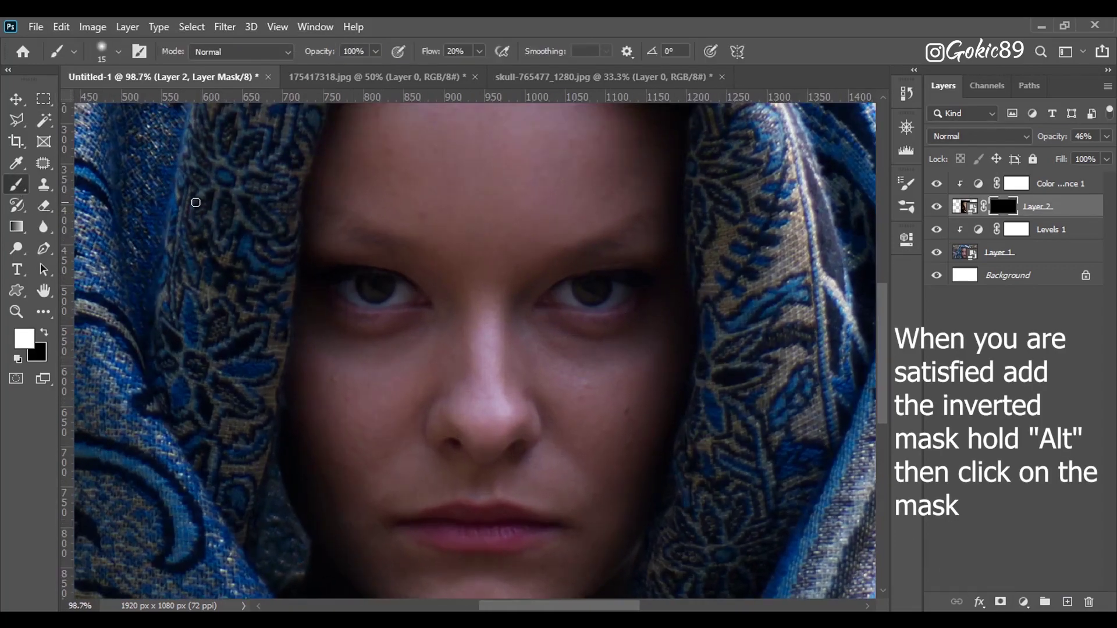
right_click(424, 245)
key("Return")
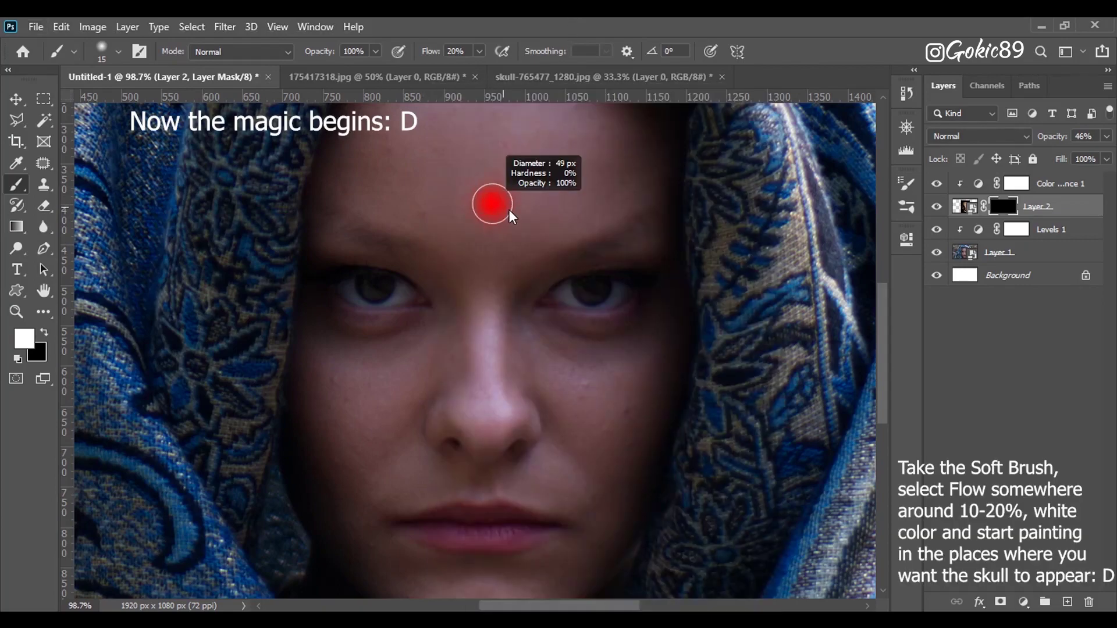
left_click(455, 51)
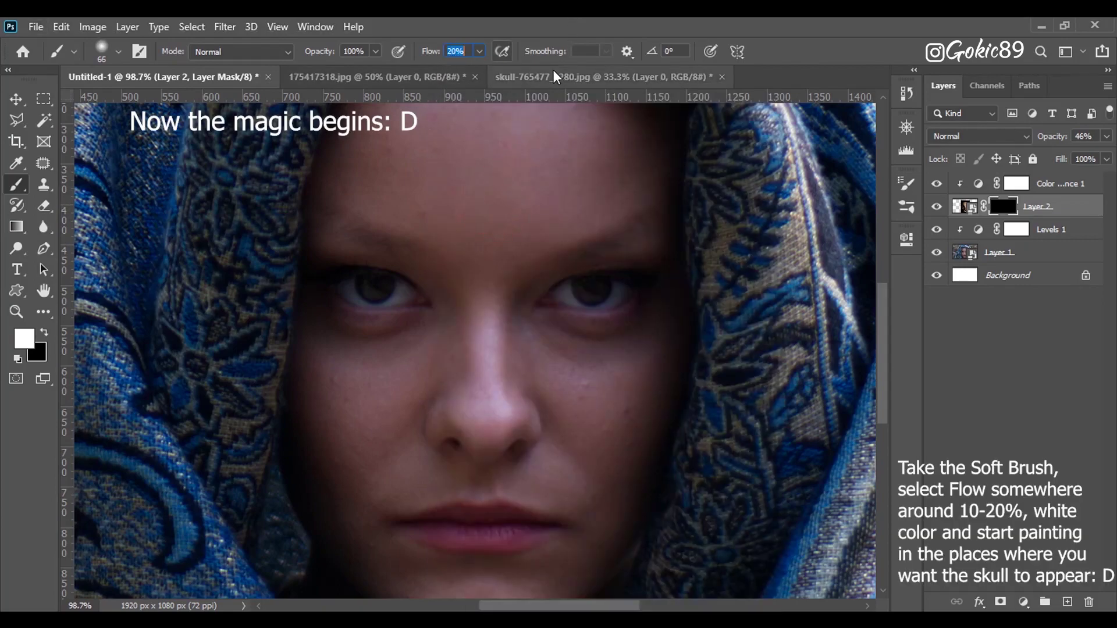
At 10% flow, paint the skull back in over the lips.
type("10")
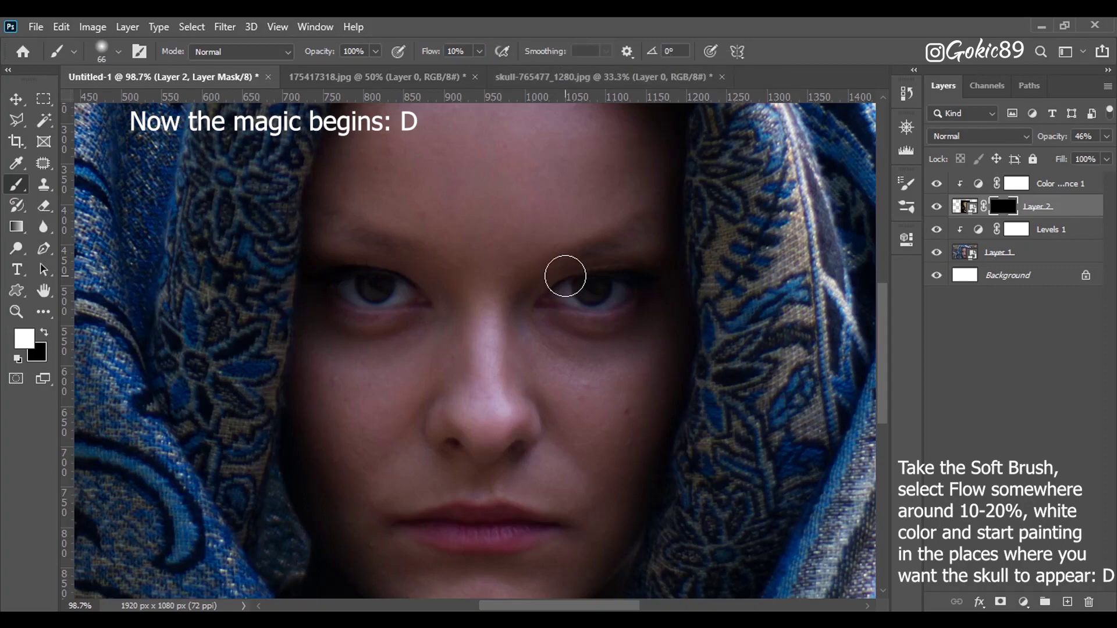
scroll(574, 332, "down", 1)
scroll(574, 331, "down", 1)
scroll(497, 472, "up", 2)
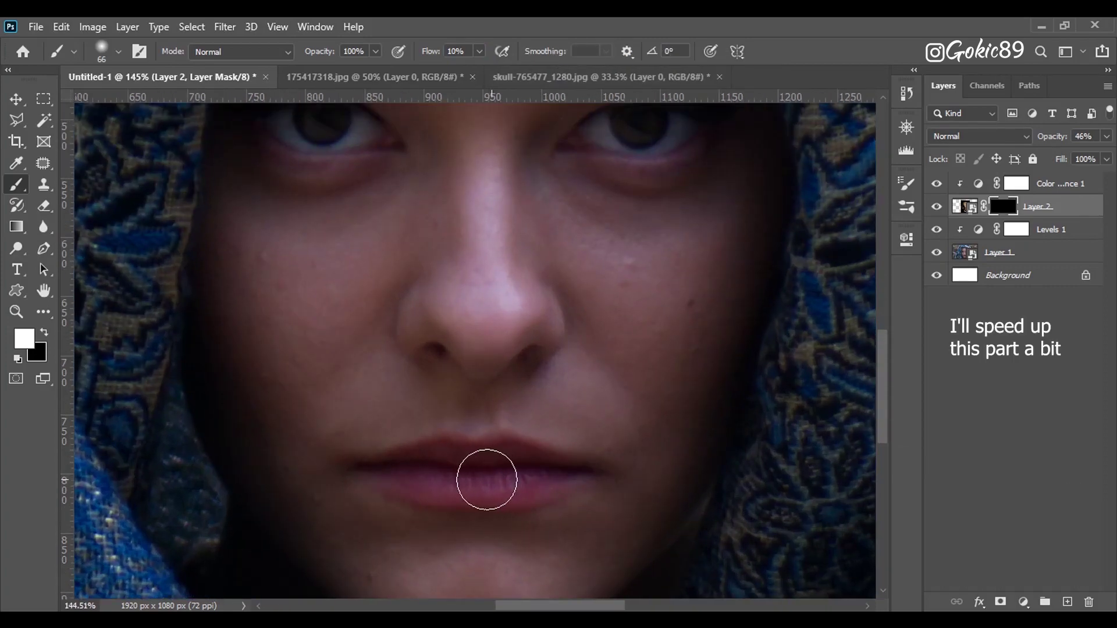
mouse_move(501, 474)
left_mouse_down()
mouse_move(489, 470)
mouse_move(509, 488)
mouse_move(474, 494)
left_mouse_up()
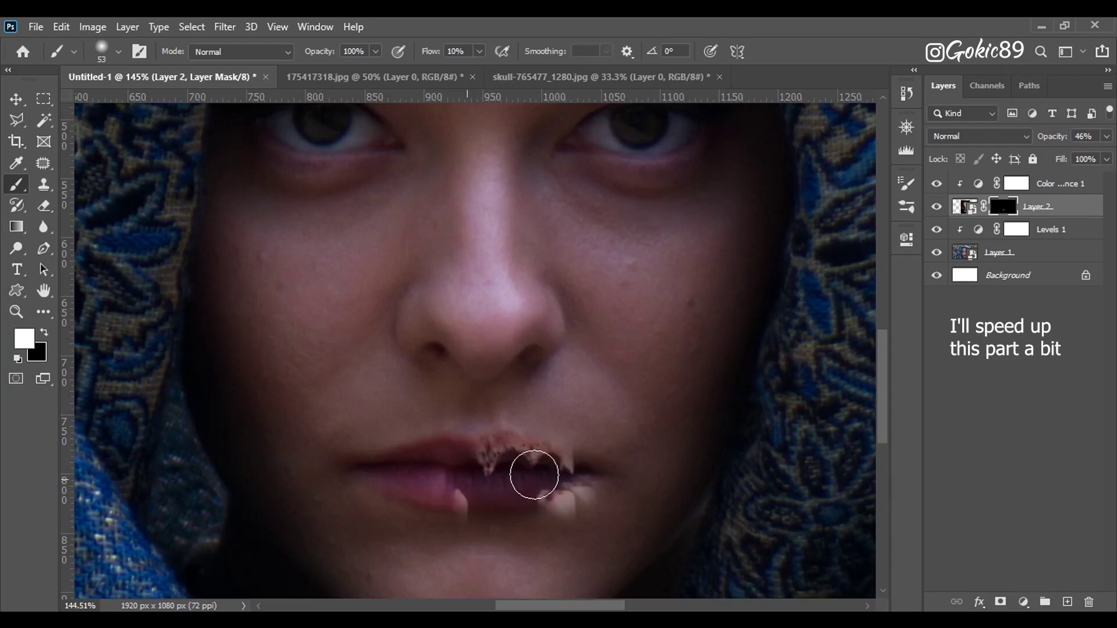
At 50% flow, reveal rotten teeth across the mouth and bone along the nose and right cheek.
left_click(456, 51)
type("50")
key("Return")
mouse_move(542, 399)
left_mouse_down()
mouse_move(532, 481)
mouse_move(506, 451)
mouse_move(519, 506)
mouse_move(617, 461)
mouse_move(594, 411)
left_mouse_up()
scroll(594, 411, "down", 3)
mouse_move(512, 433)
left_mouse_down()
mouse_move(478, 477)
mouse_move(524, 512)
mouse_move(532, 461)
mouse_move(602, 479)
left_mouse_up()
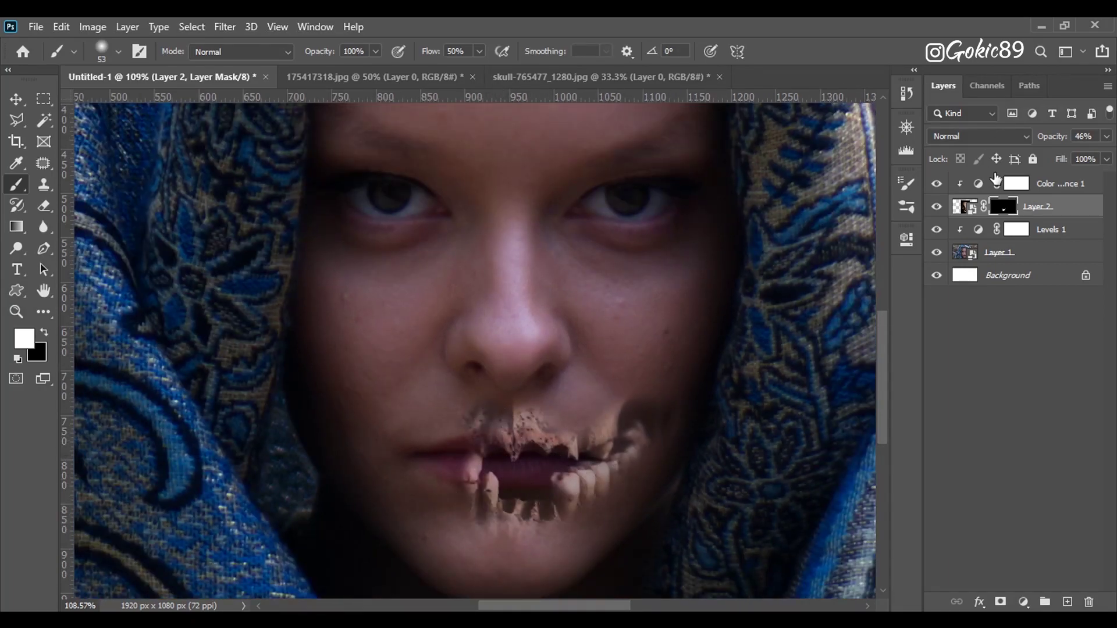
mouse_move(631, 217)
left_mouse_down()
mouse_move(549, 259)
mouse_move(582, 279)
mouse_move(546, 338)
mouse_move(516, 354)
mouse_move(494, 324)
mouse_move(501, 229)
mouse_move(524, 301)
mouse_move(519, 332)
left_mouse_up()
Raise the skull layer's opacity to 100%.
key("x")
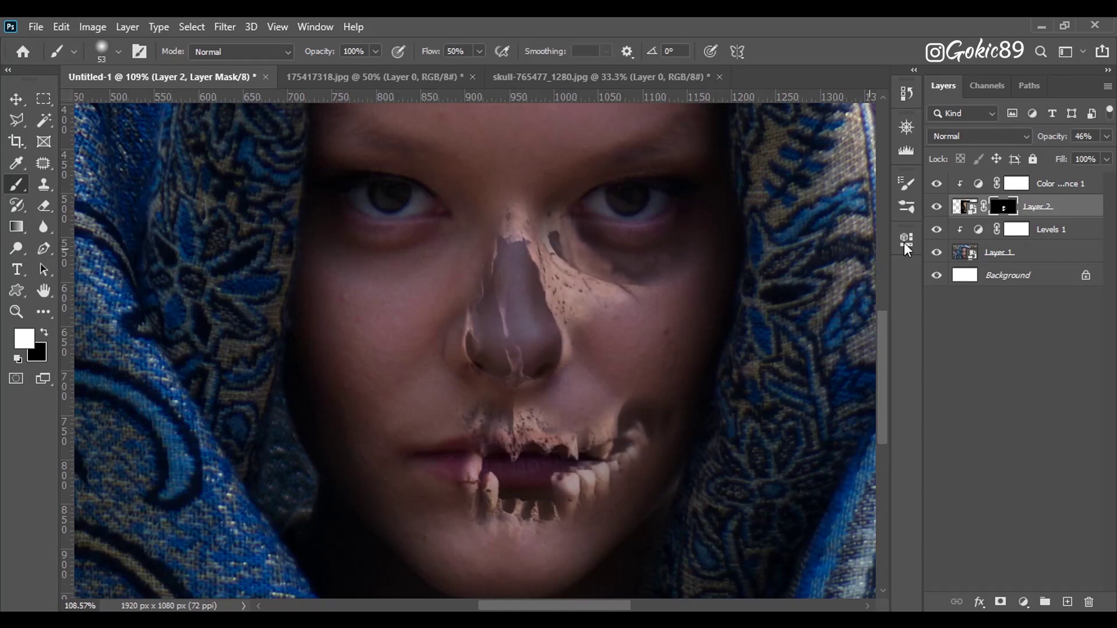
left_click(966, 211)
left_click_drag(1107, 136, 1115, 157)
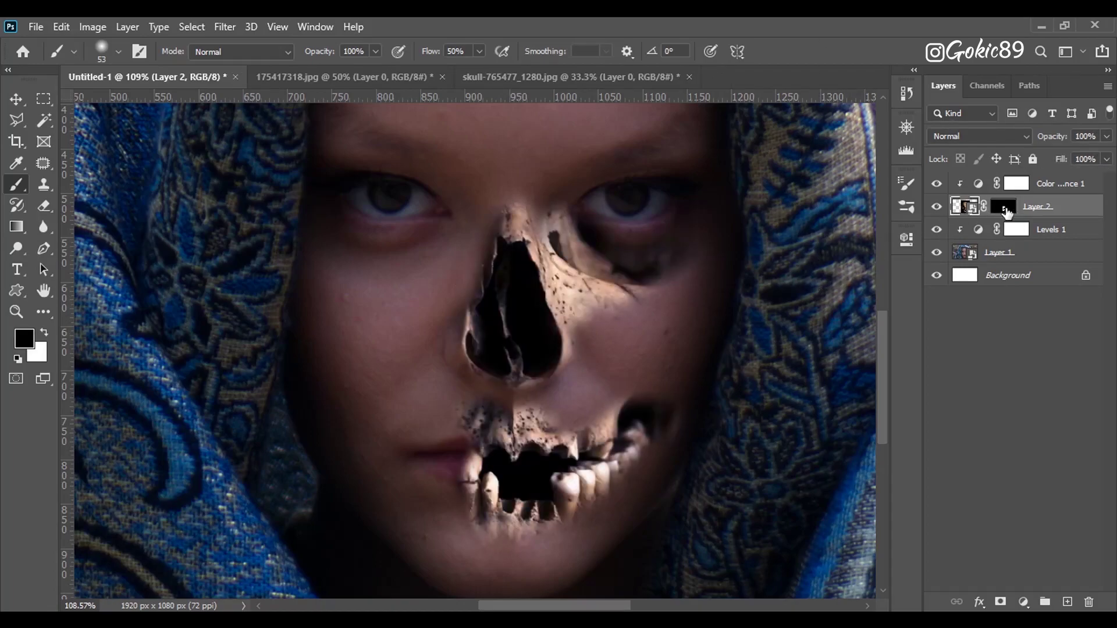
At 10% flow, reveal skull around the right eye socket, brow and temple.
left_click(1004, 206)
key("x")
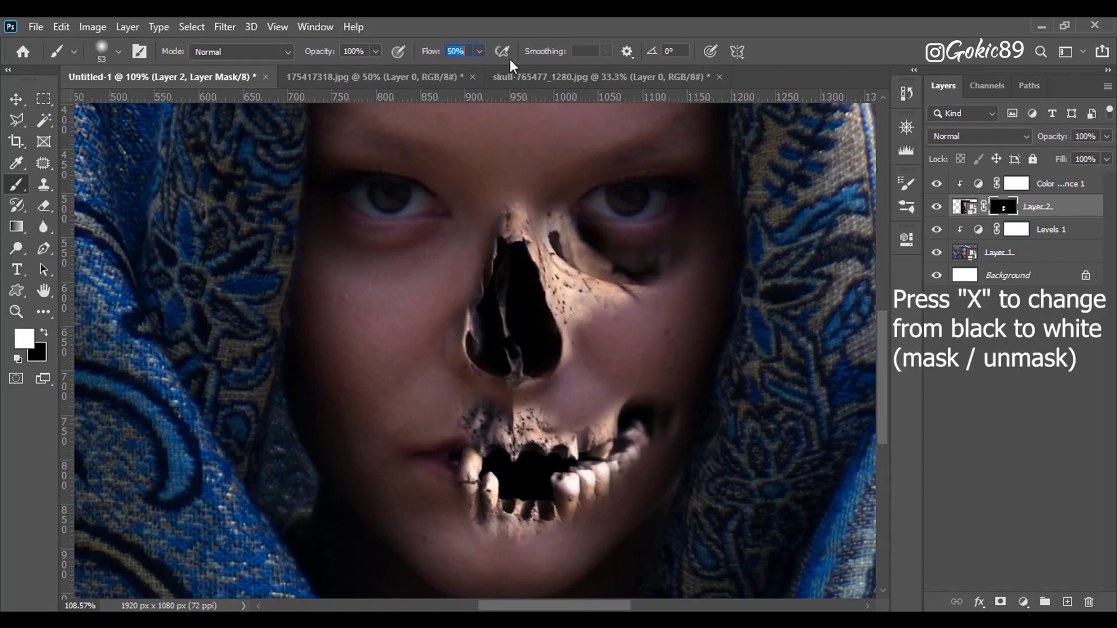
type("10")
key("Return")
scroll(650, 386, "up", 3)
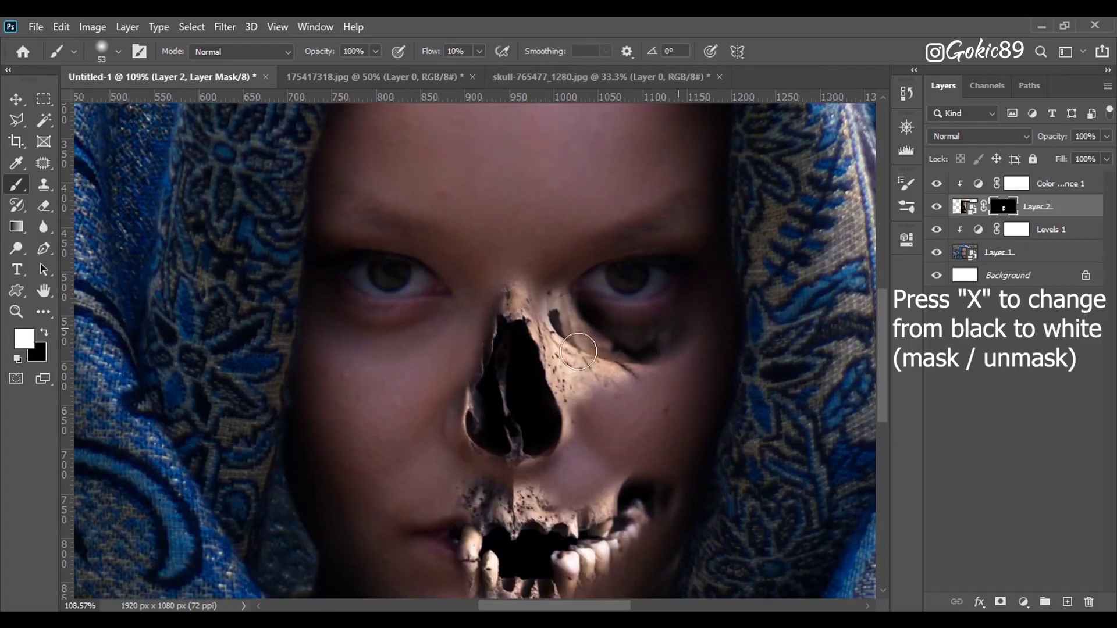
left_click_drag(579, 352, 639, 365)
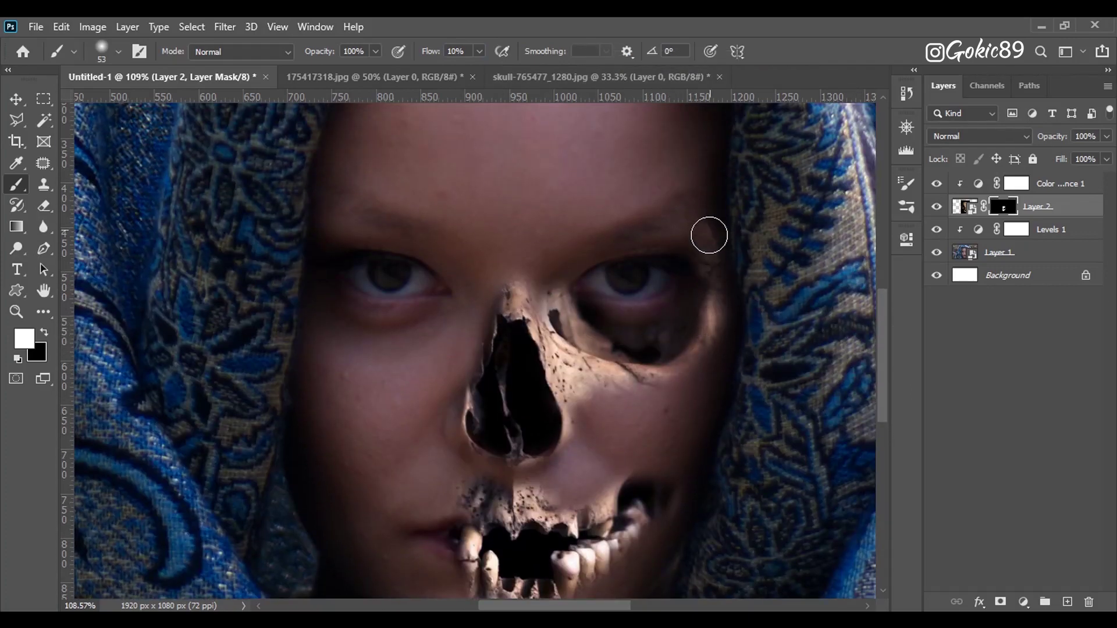
left_click_drag(709, 235, 721, 117)
scroll(714, 239, "up", 4)
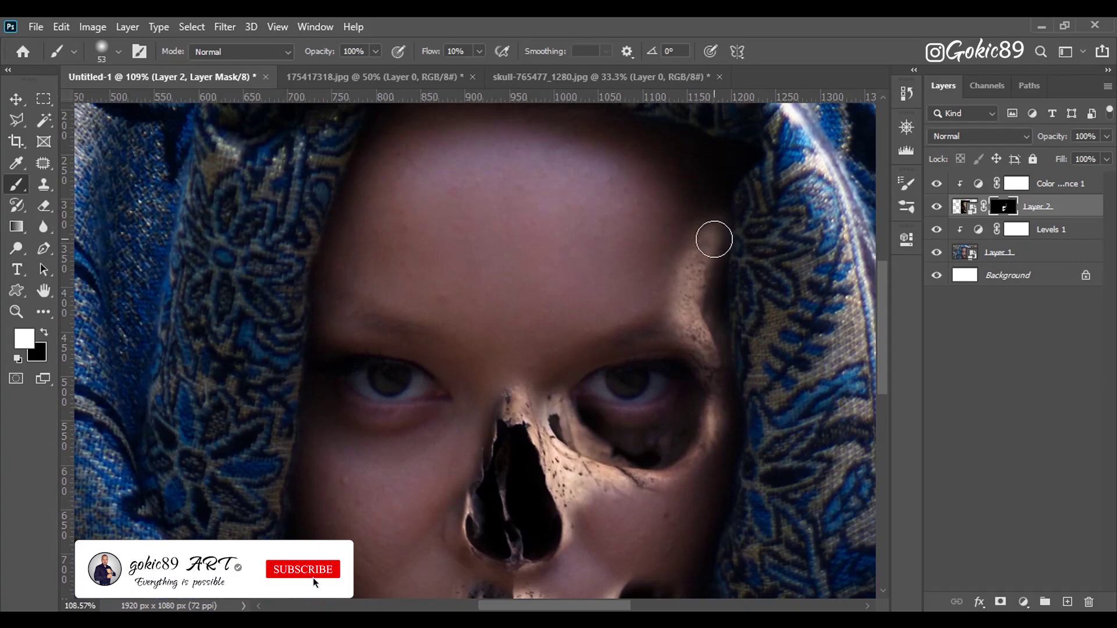
left_click_drag(714, 239, 721, 311)
Clean stray skull speckles off the right temple and refine the right cheek edge.
key("x")
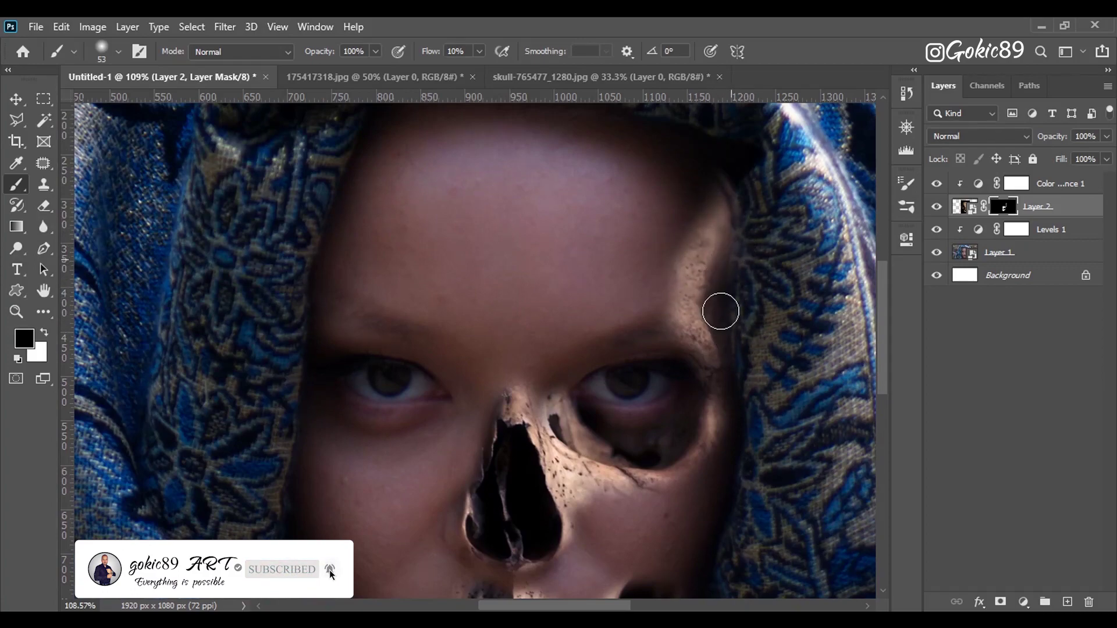
key("bracketleft")
key("bracketleft")
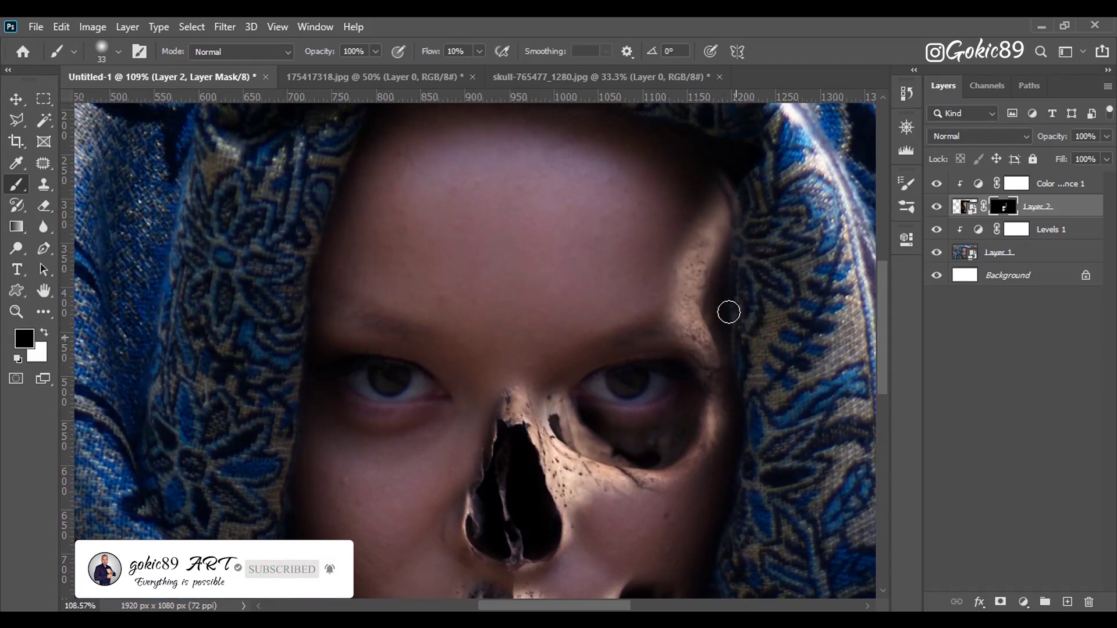
key("bracketright")
key("bracketright")
left_click_drag(658, 264, 673, 304)
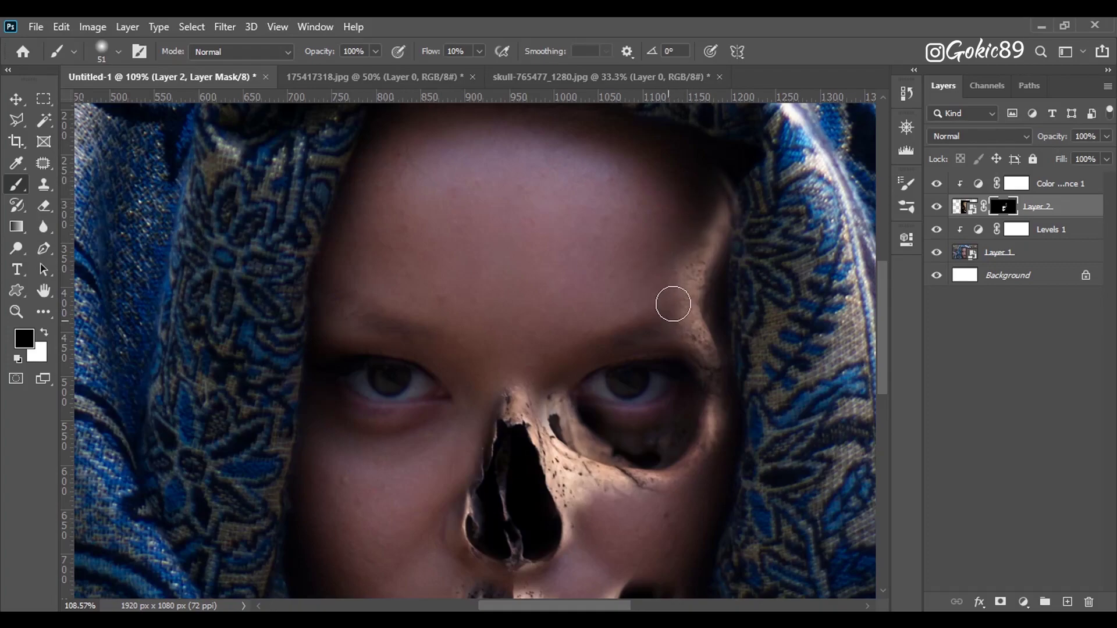
scroll(756, 317, "down", 3)
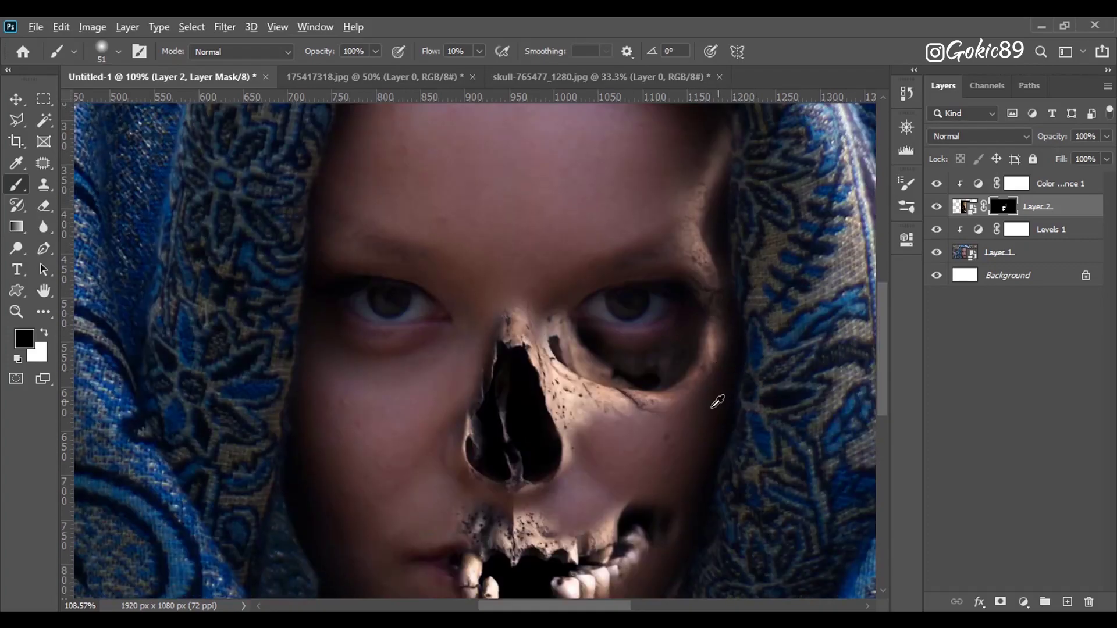
key("x")
scroll(675, 451, "down", 2)
mouse_move(661, 411)
left_mouse_down()
mouse_move(711, 410)
mouse_move(656, 459)
mouse_move(678, 469)
mouse_move(664, 491)
left_mouse_up()
key("x")
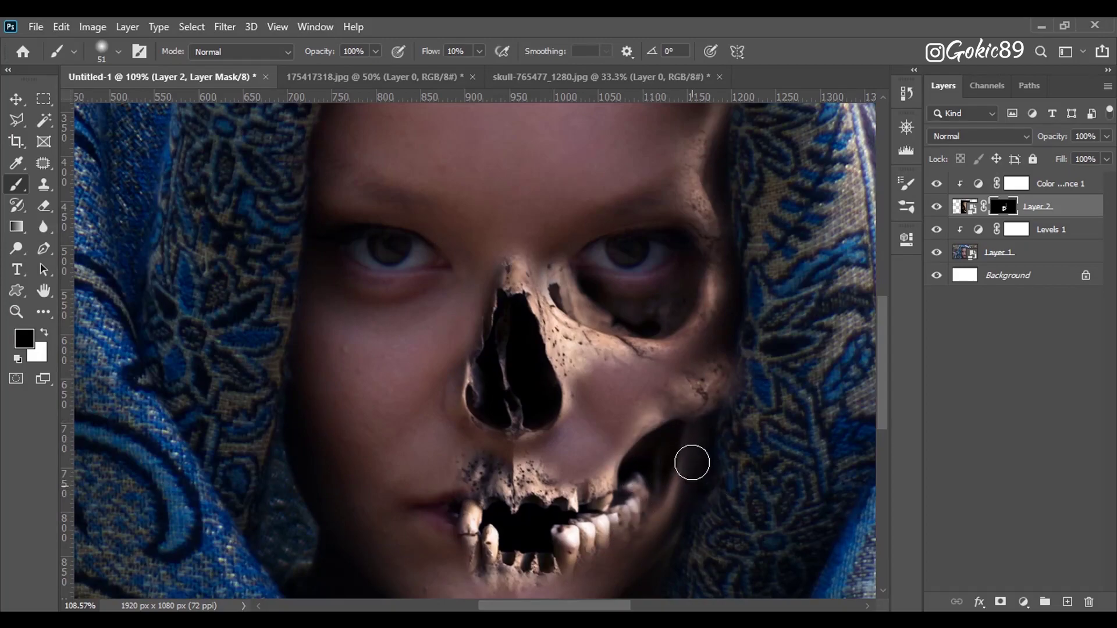
key("x")
key("x")
mouse_move(731, 337)
left_mouse_down()
mouse_move(698, 361)
mouse_move(758, 334)
left_mouse_up()
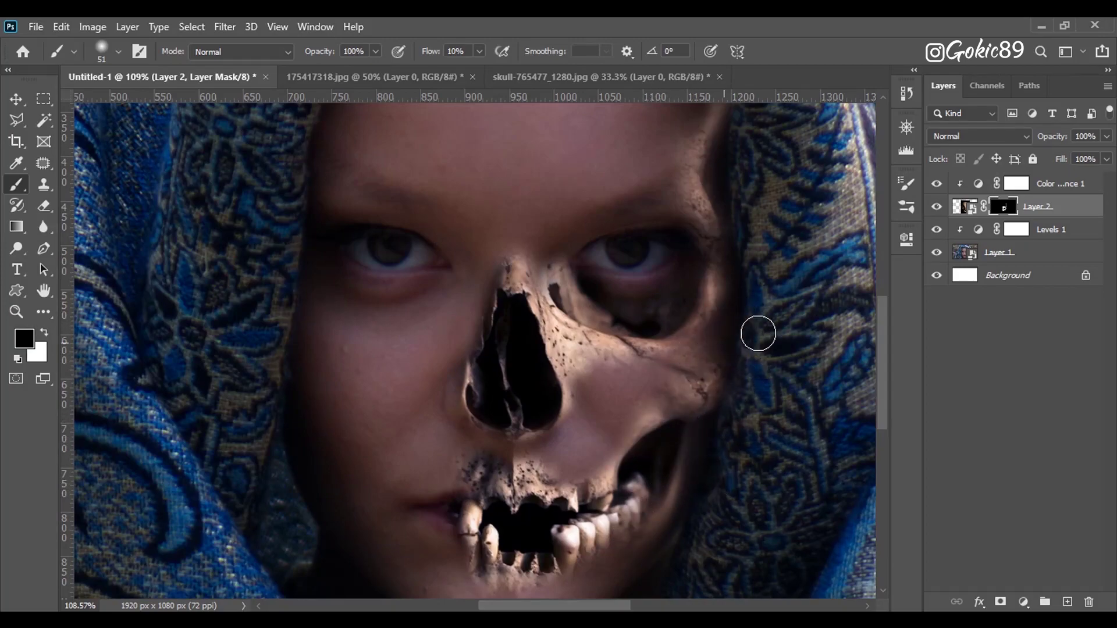
Reveal skull texture on the chin while keeping the mouth interior dark.
scroll(751, 384, "down", 1)
scroll(731, 402, "down", 3)
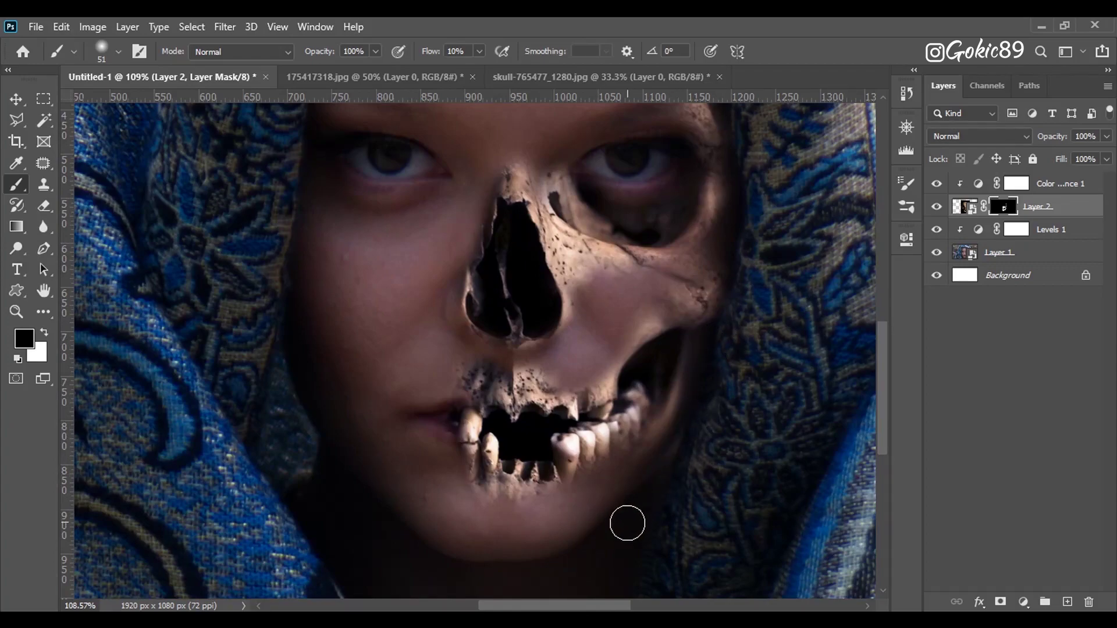
key("x")
left_click_drag(627, 523, 619, 477)
key("x")
mouse_move(567, 495)
left_mouse_down()
mouse_move(526, 471)
mouse_move(542, 437)
mouse_move(521, 442)
left_mouse_up()
left_click_drag(512, 483, 549, 449)
key("x")
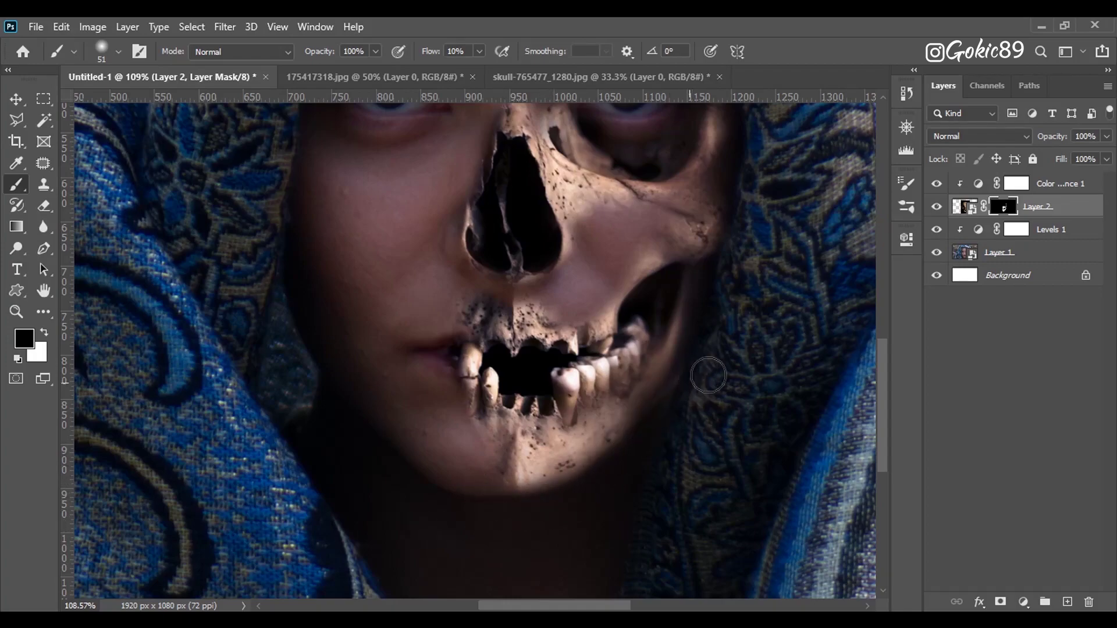
key("x")
key("x")
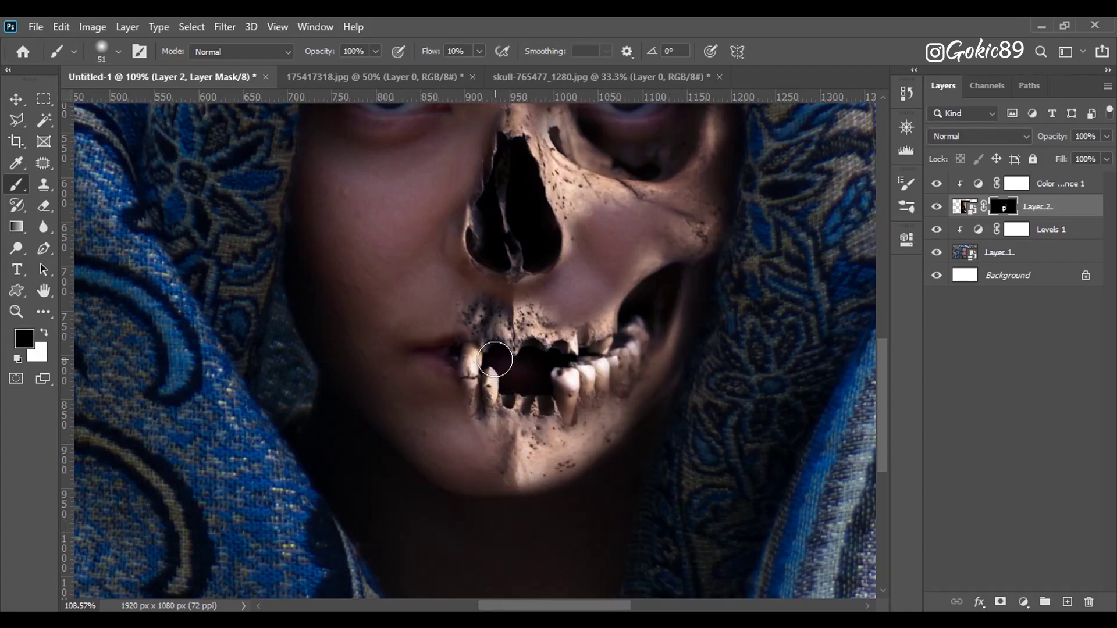
left_click_drag(520, 373, 511, 349)
key("x")
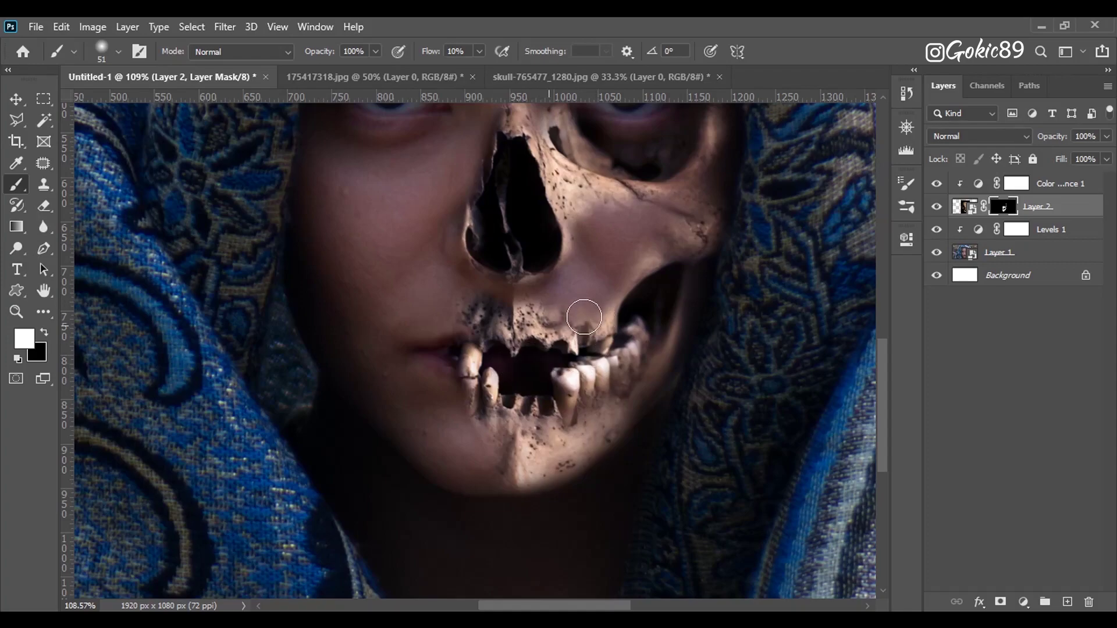
key("x")
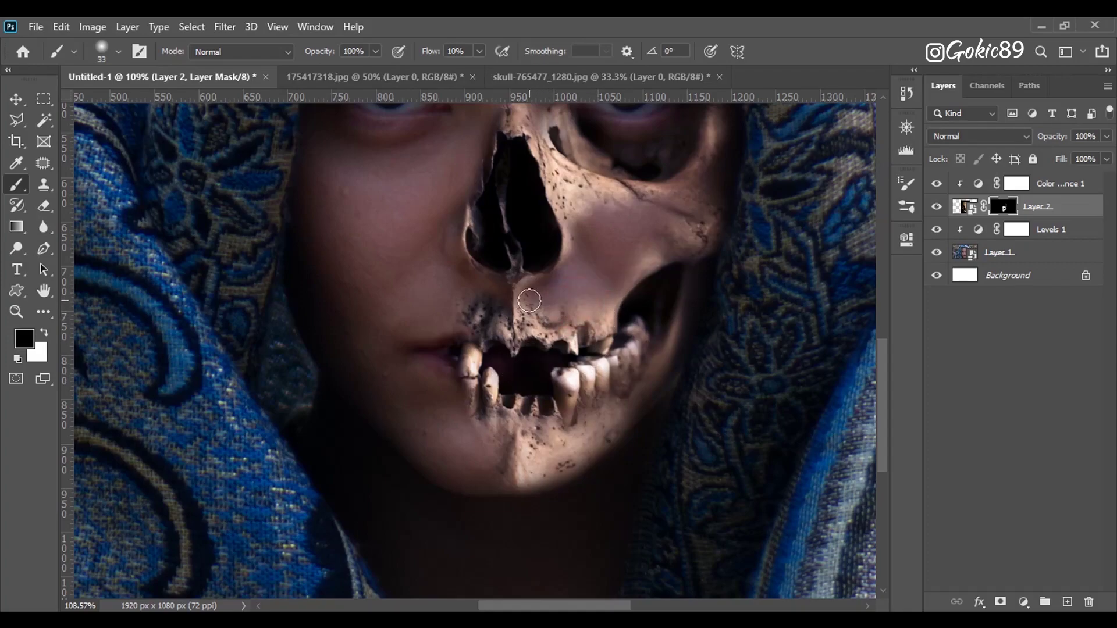
Brighten the cheekbone with more skull and resize the brush to about 57.
key("x")
left_click_drag(582, 265, 602, 232)
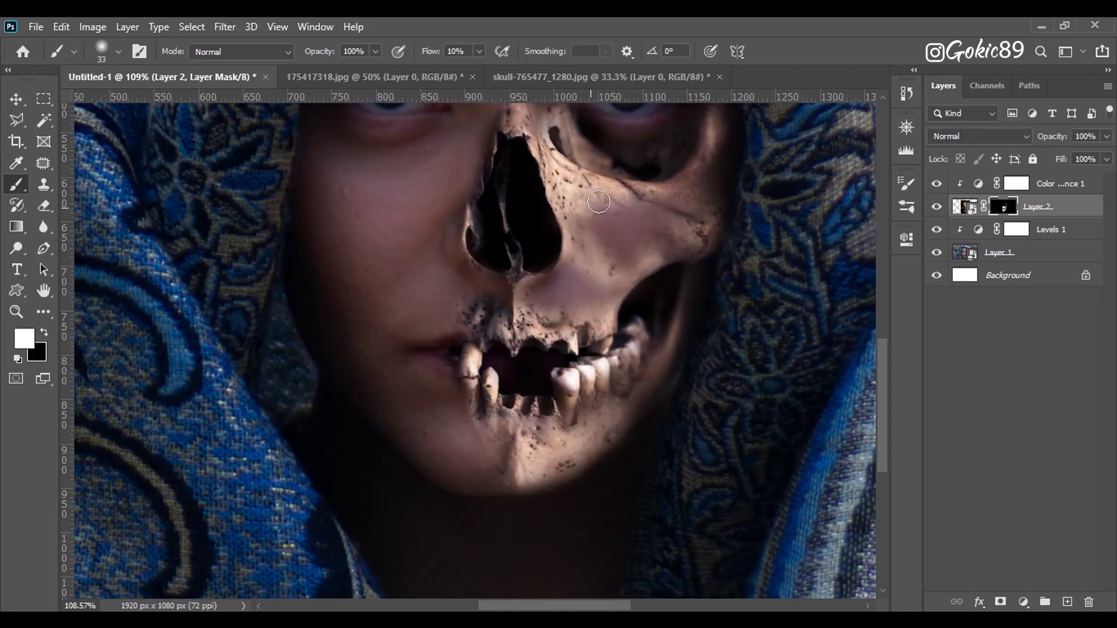
key("x")
scroll(575, 198, "up", 1)
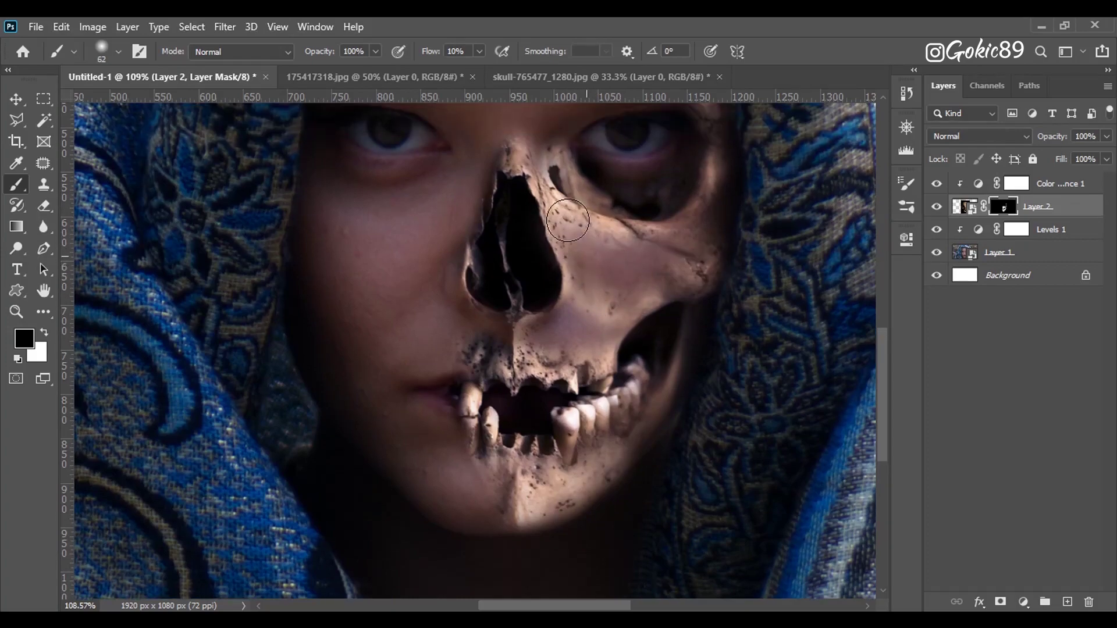
key("bracketleft")
key("bracketleft")
scroll(518, 170, "up", 2)
key("x")
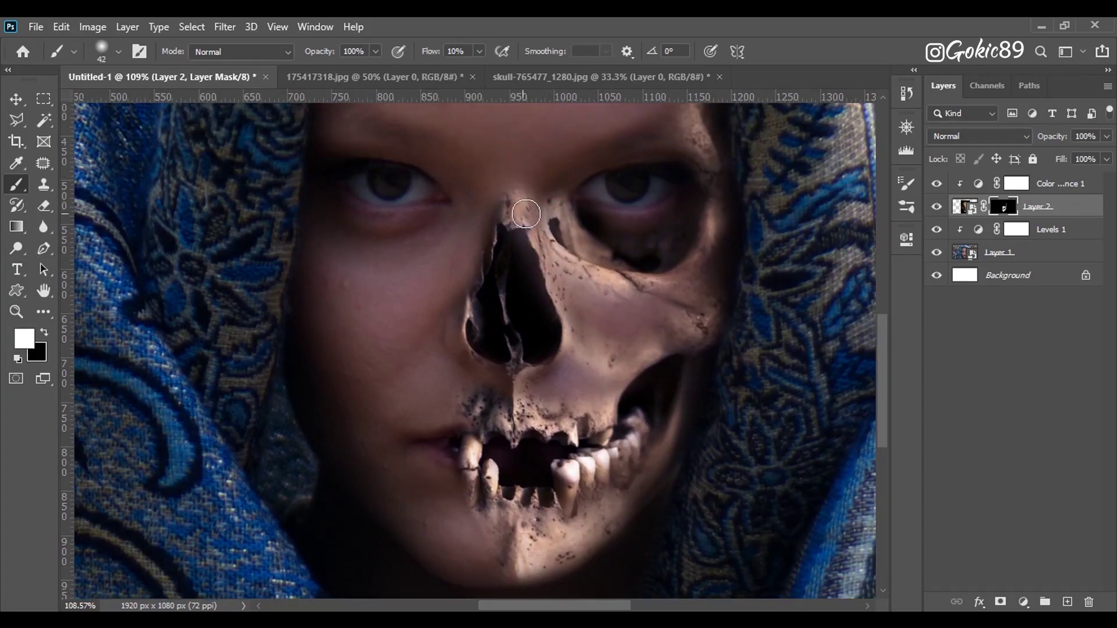
key("bracketright")
scroll(658, 296, "up", 1)
key("x")
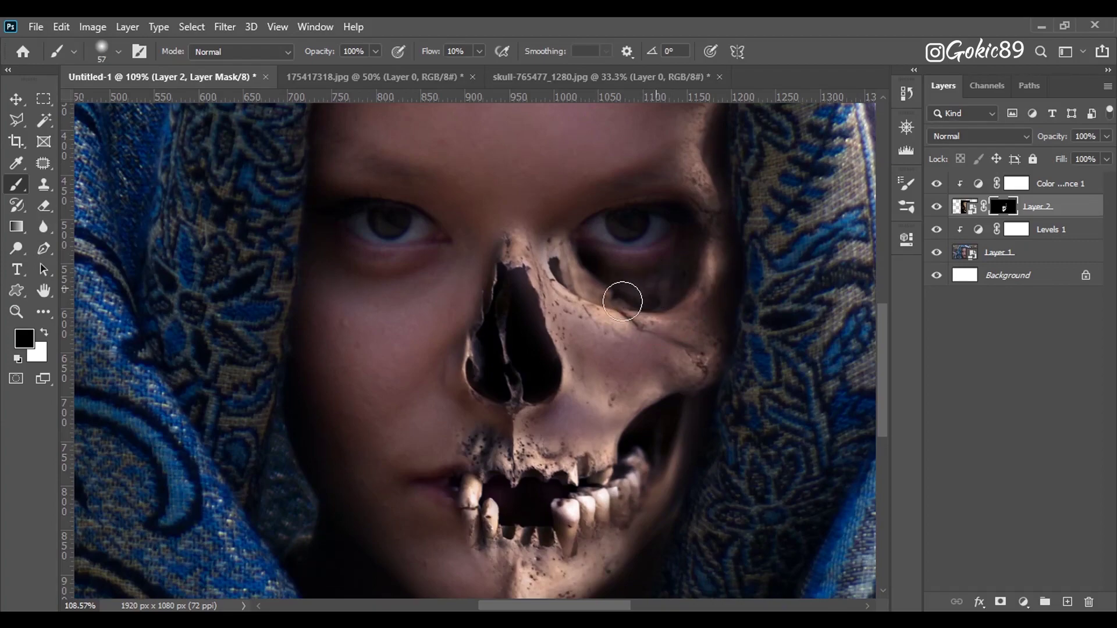
key("x")
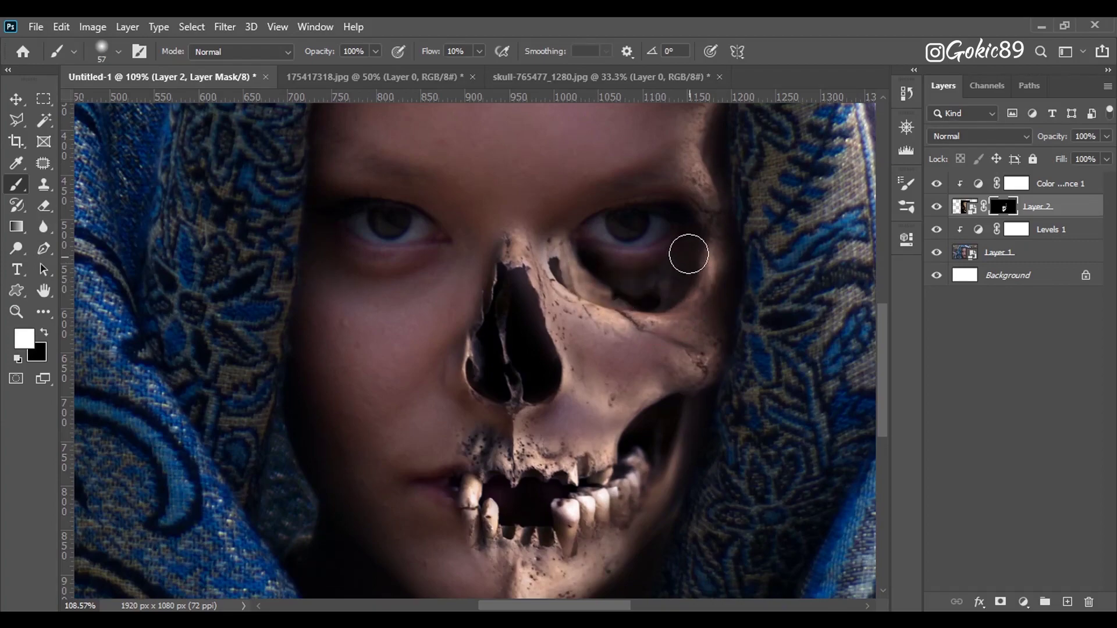
Reveal skull texture above the right-hand eye and a dark socket around it.
mouse_move(706, 190)
left_mouse_down()
mouse_move(627, 171)
mouse_move(630, 119)
left_mouse_up()
key("x")
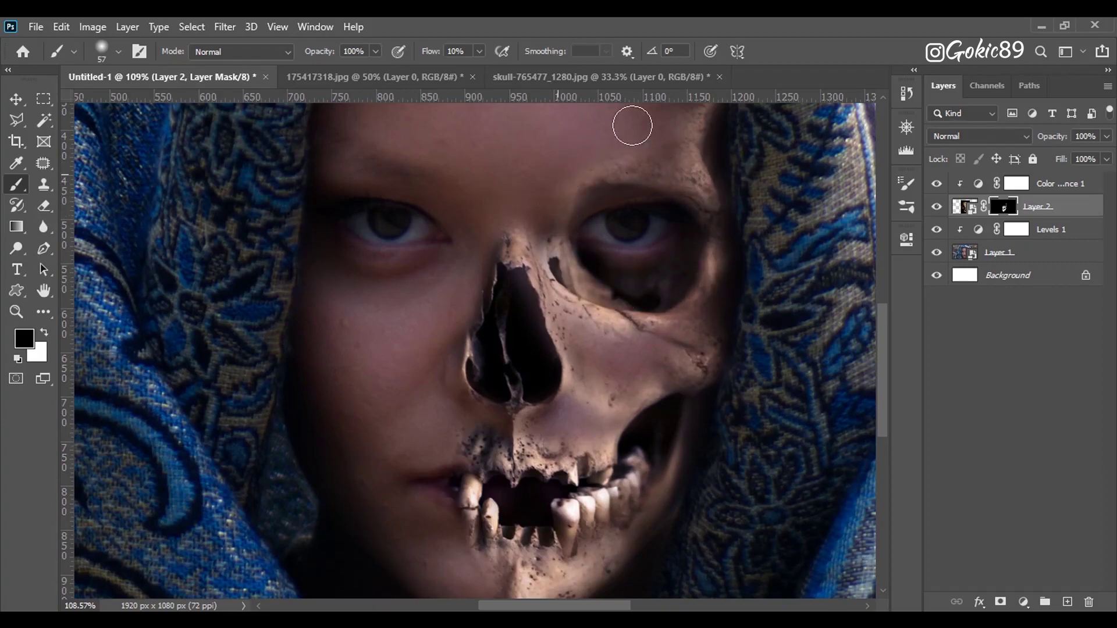
key("x")
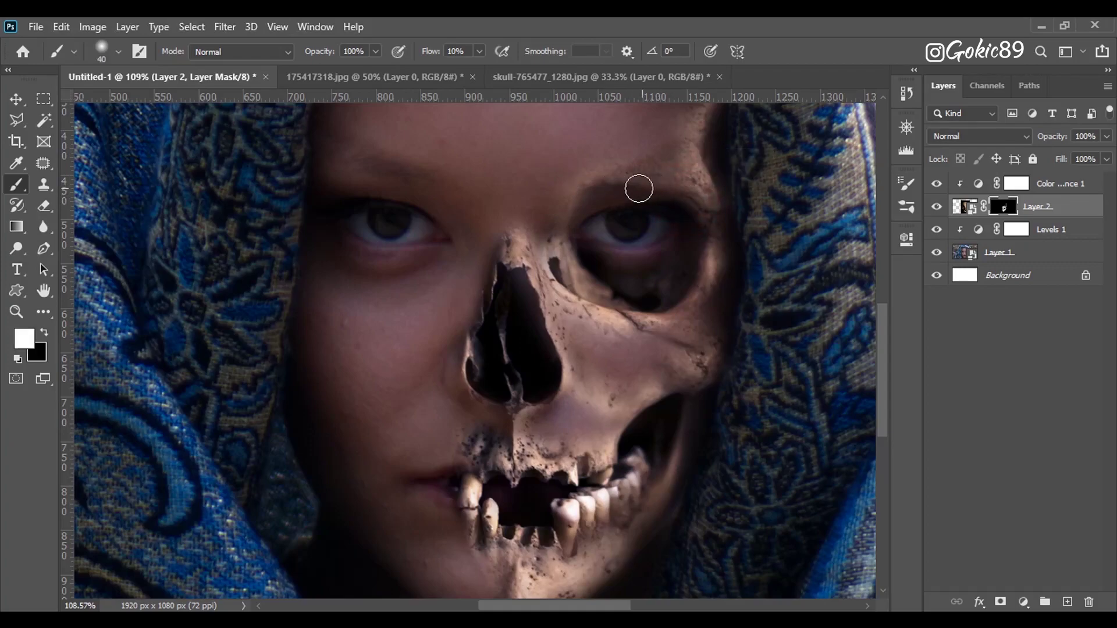
left_click_drag(638, 186, 643, 185)
key("x")
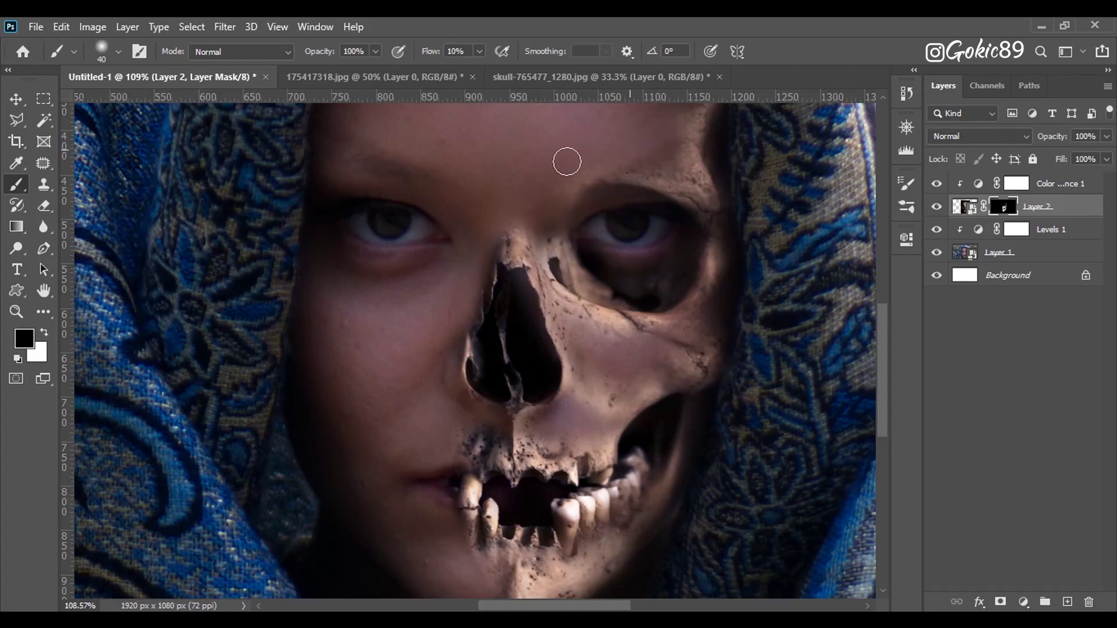
key("x")
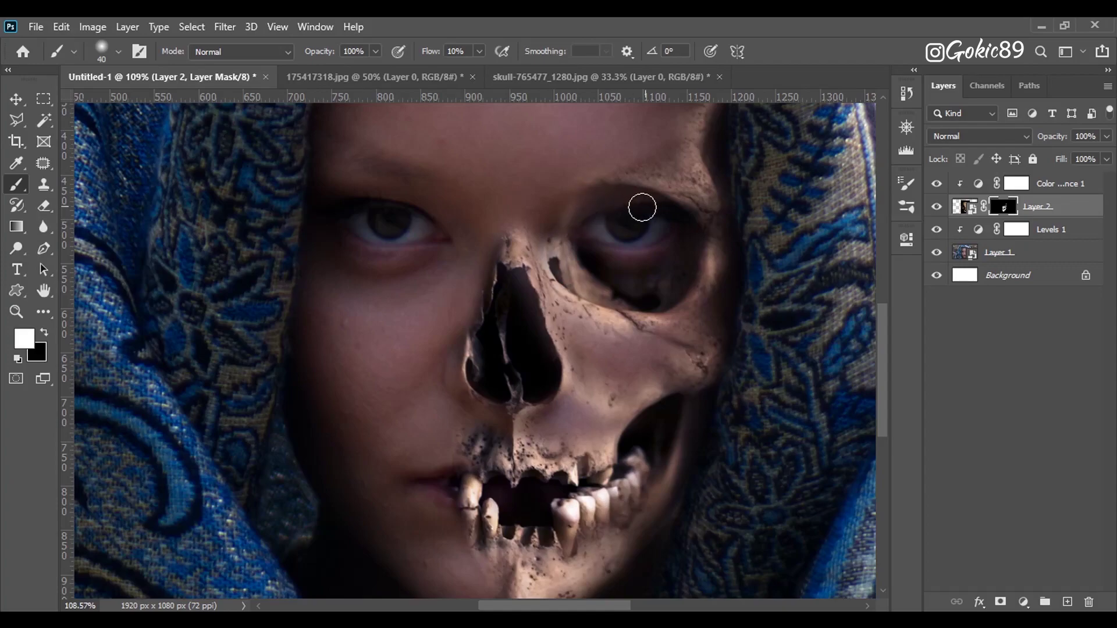
left_click_drag(615, 258, 646, 250)
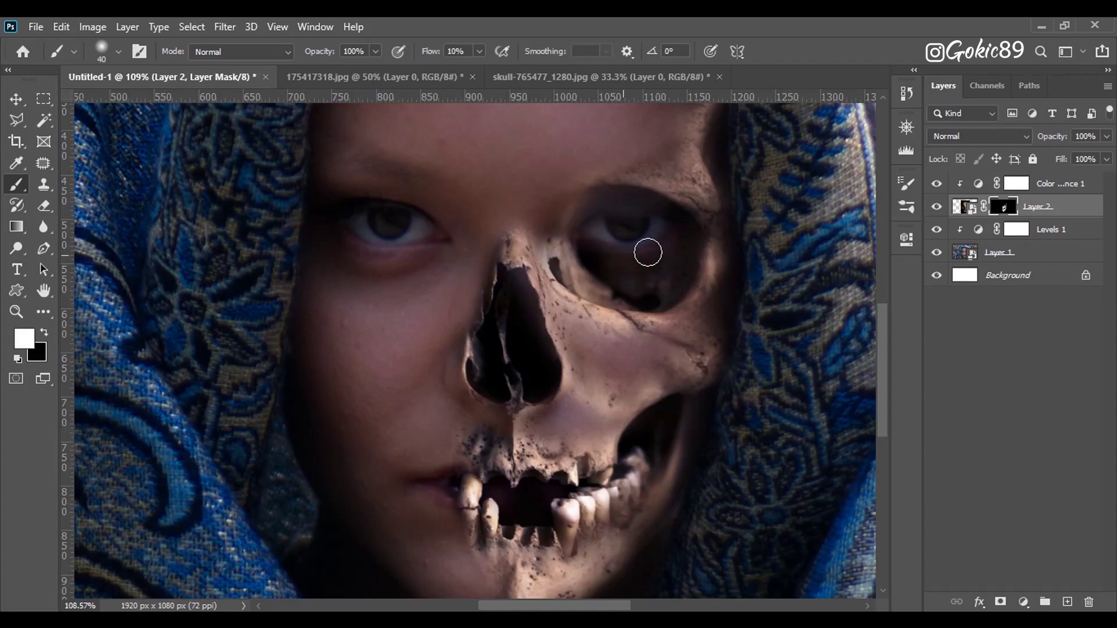
Clear stray skull speckles near the nose on the mask.
key("x")
scroll(615, 229, "down", 3, "alt")
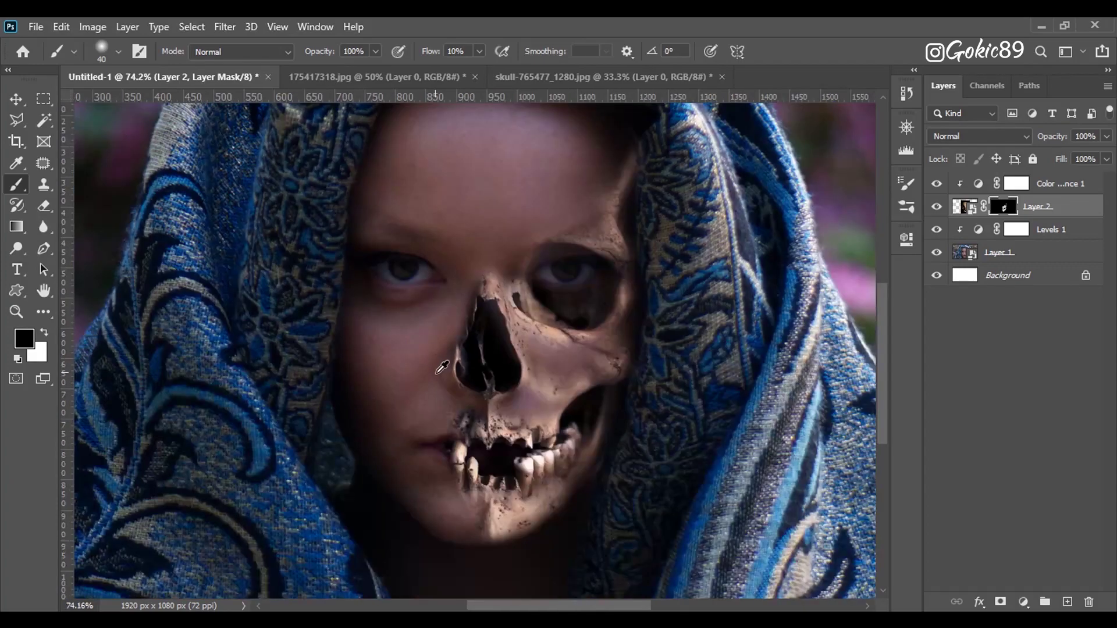
scroll(456, 448, "up", 4, "alt")
scroll(457, 448, "down", 1)
key("x")
Reveal skull along the left lip and a bony band across the left cheek.
key("x")
mouse_move(400, 349)
left_mouse_down()
mouse_move(448, 336)
mouse_move(429, 343)
left_mouse_up()
key("x")
mouse_move(416, 396)
left_mouse_down()
mouse_move(337, 400)
mouse_move(404, 429)
mouse_move(377, 424)
mouse_move(420, 401)
left_mouse_up()
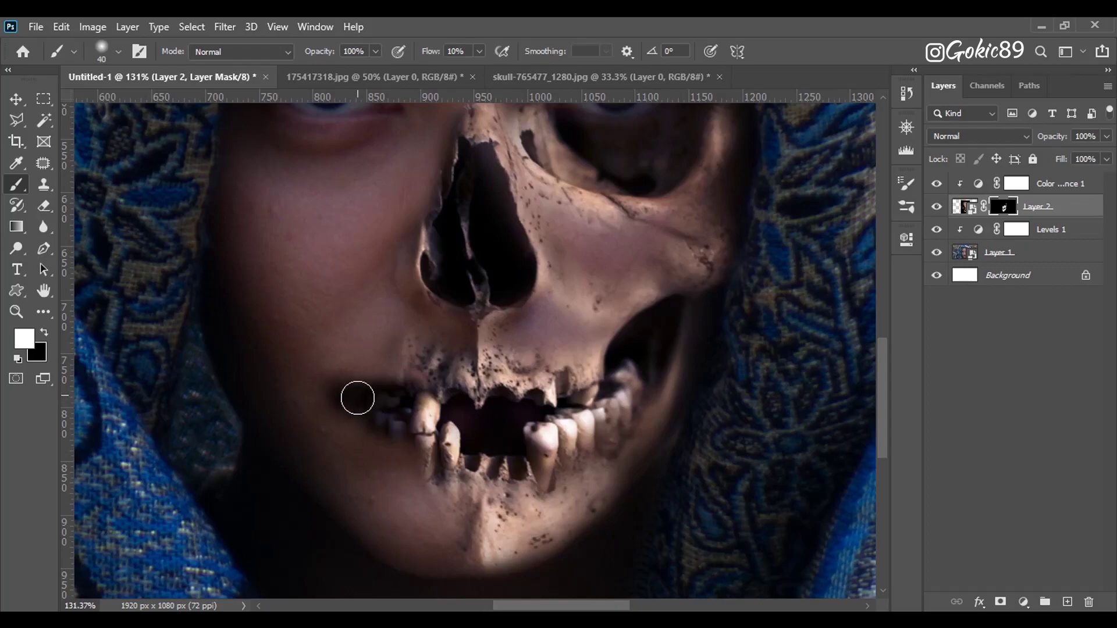
key("x")
key("x")
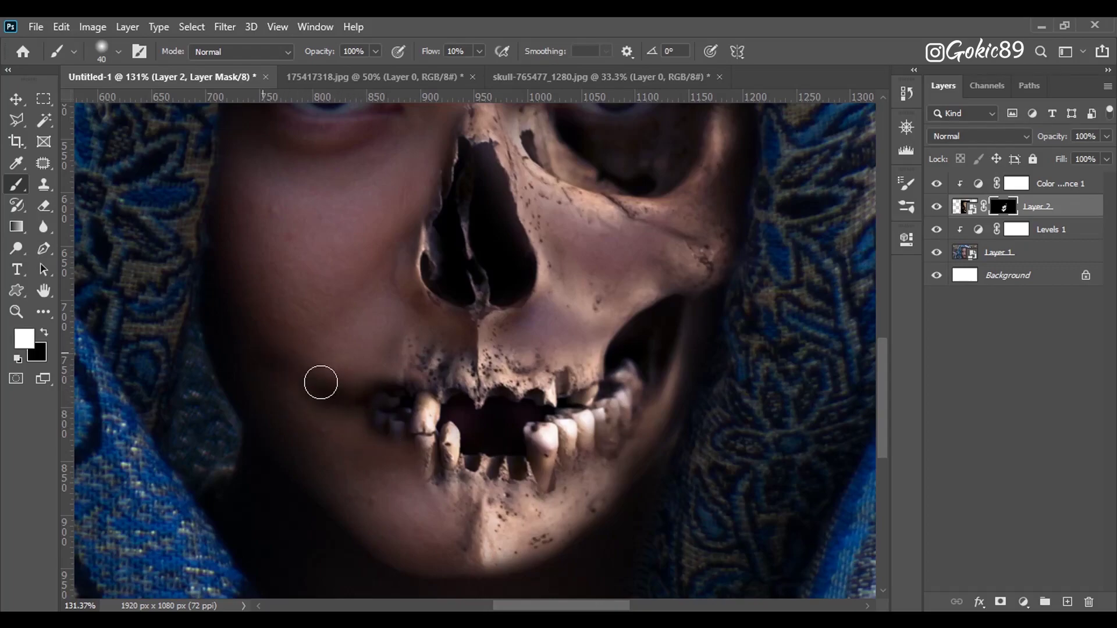
mouse_move(320, 378)
left_mouse_down()
mouse_move(339, 372)
mouse_move(249, 296)
mouse_move(332, 335)
mouse_move(245, 258)
mouse_move(312, 302)
mouse_move(260, 249)
left_mouse_up()
key("x")
key("x")
key("x")
key("x")
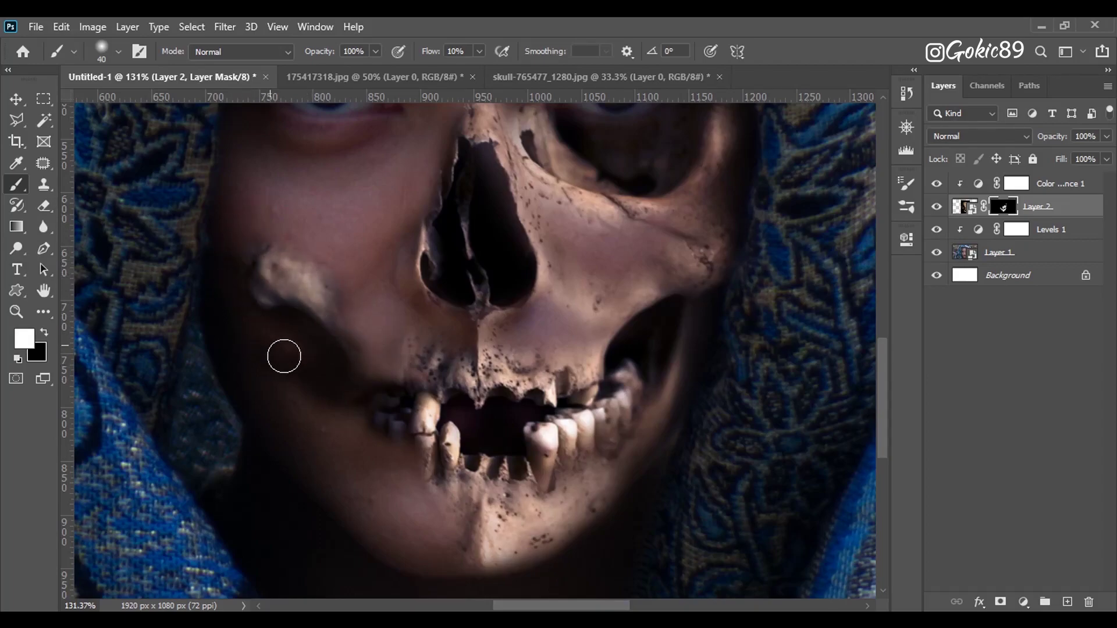
key("x")
key("x")
With a brush of about 202, paint white on Layer 2's mask to reveal the skull's spotty texture across the forehead.
scroll(337, 373, "down", 4)
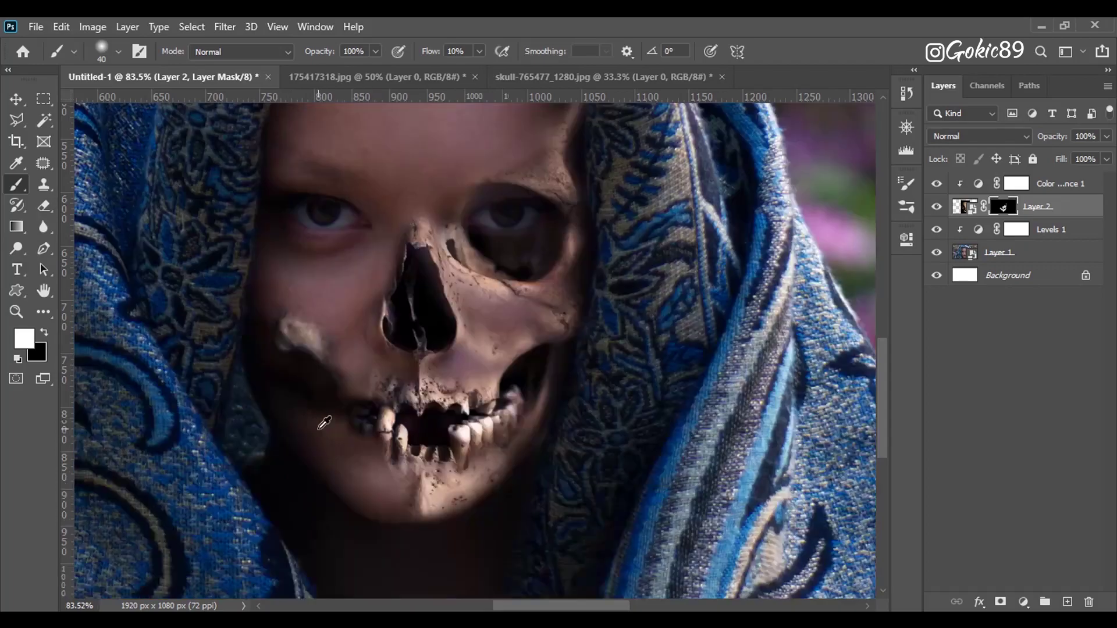
scroll(326, 408, "up", 2)
scroll(403, 228, "up", 1)
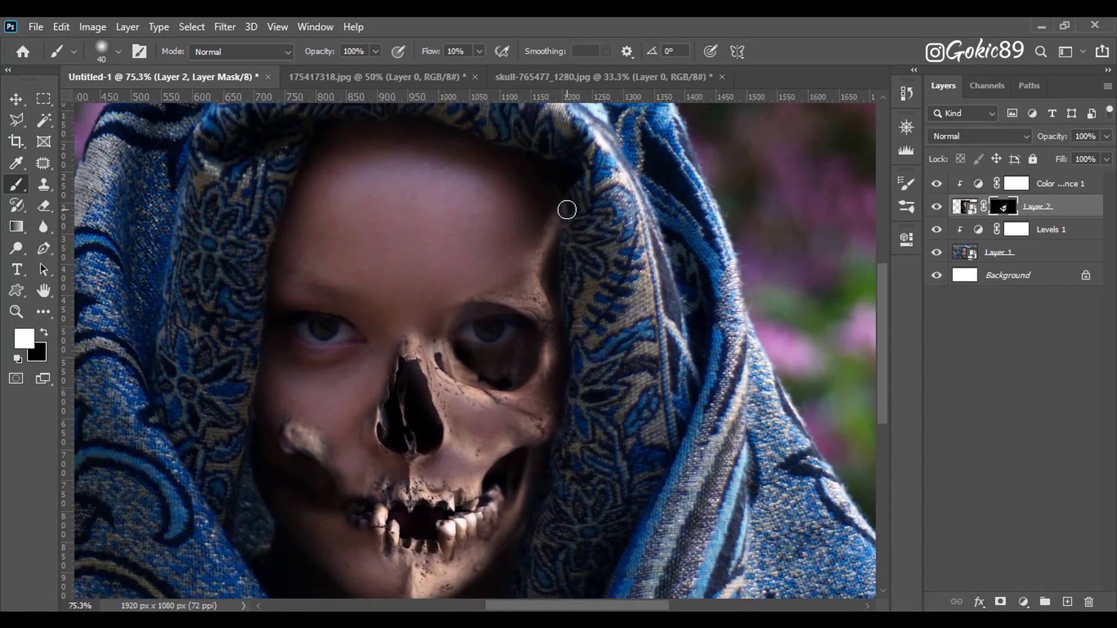
key("x")
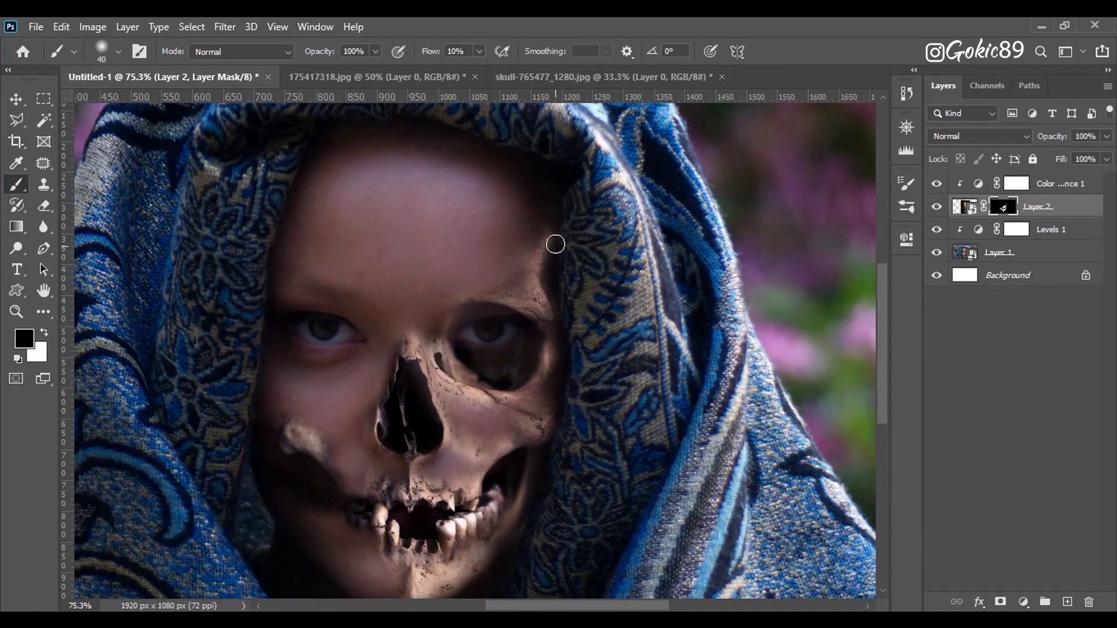
left_click_drag(424, 187, 465, 187)
key("x")
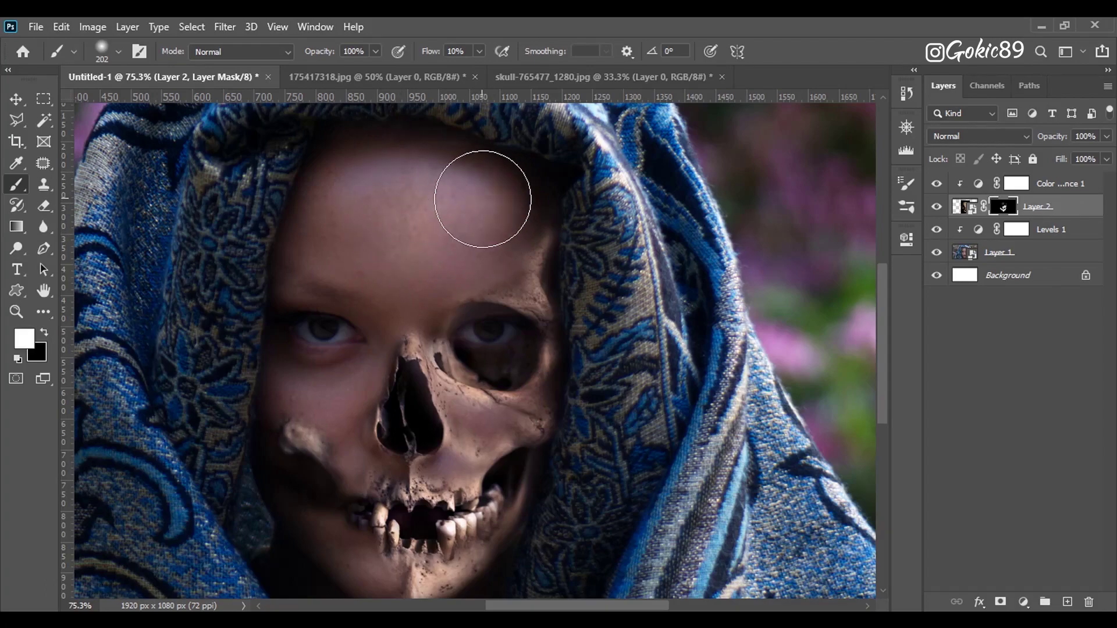
left_click_drag(436, 257, 512, 219)
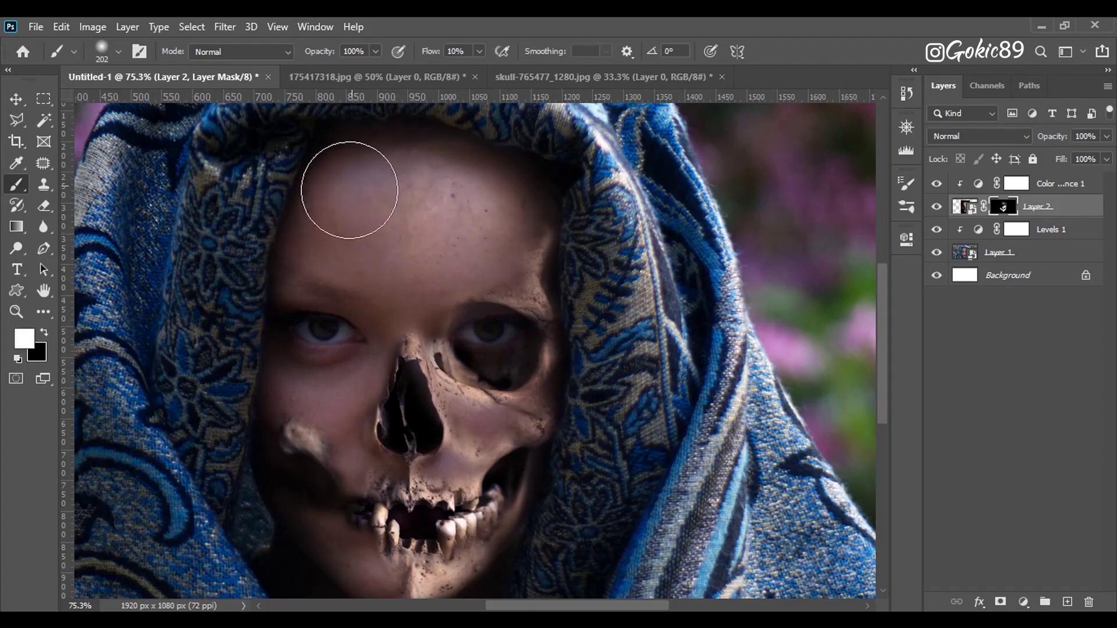
Refine the mask edges with smaller brushes (about 99, 80, then 29) so the skull blends into the skin.
mouse_move(335, 200)
left_mouse_down()
mouse_move(309, 165)
mouse_move(377, 220)
left_mouse_up()
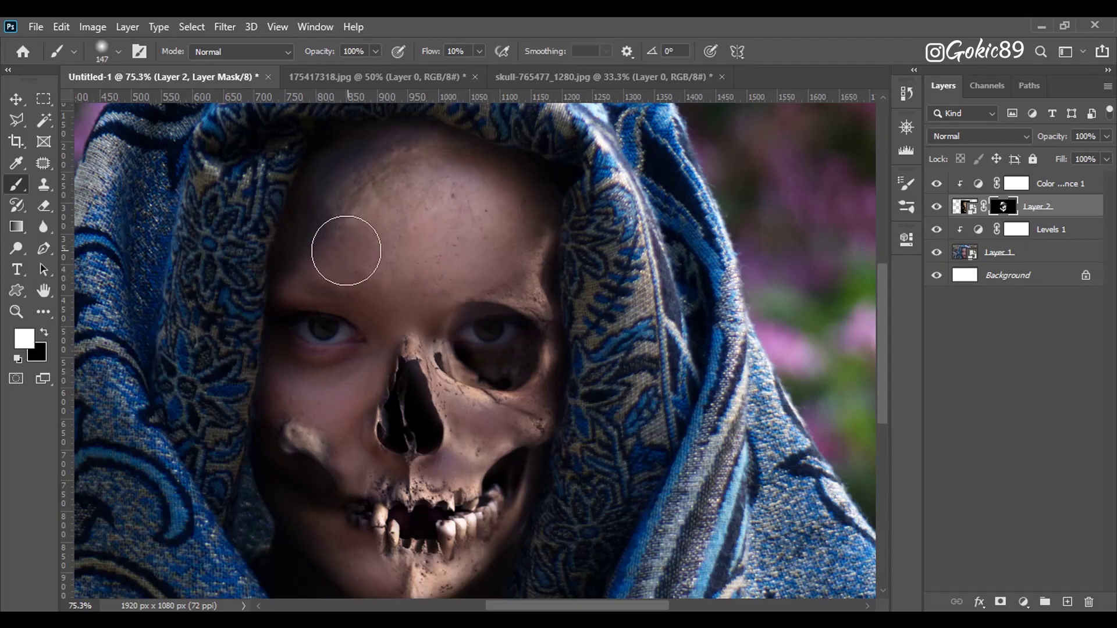
left_click_drag(591, 192, 570, 175)
key("x")
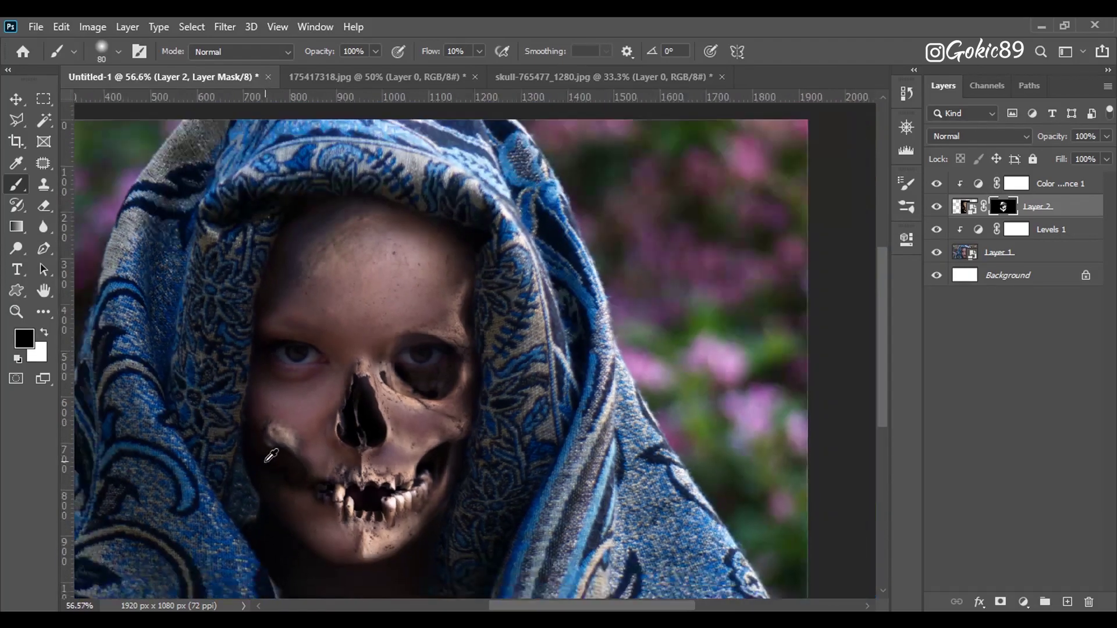
scroll(374, 355, "up", 5)
key("x")
mouse_move(448, 398)
left_mouse_down()
mouse_move(421, 398)
mouse_move(466, 492)
left_mouse_up()
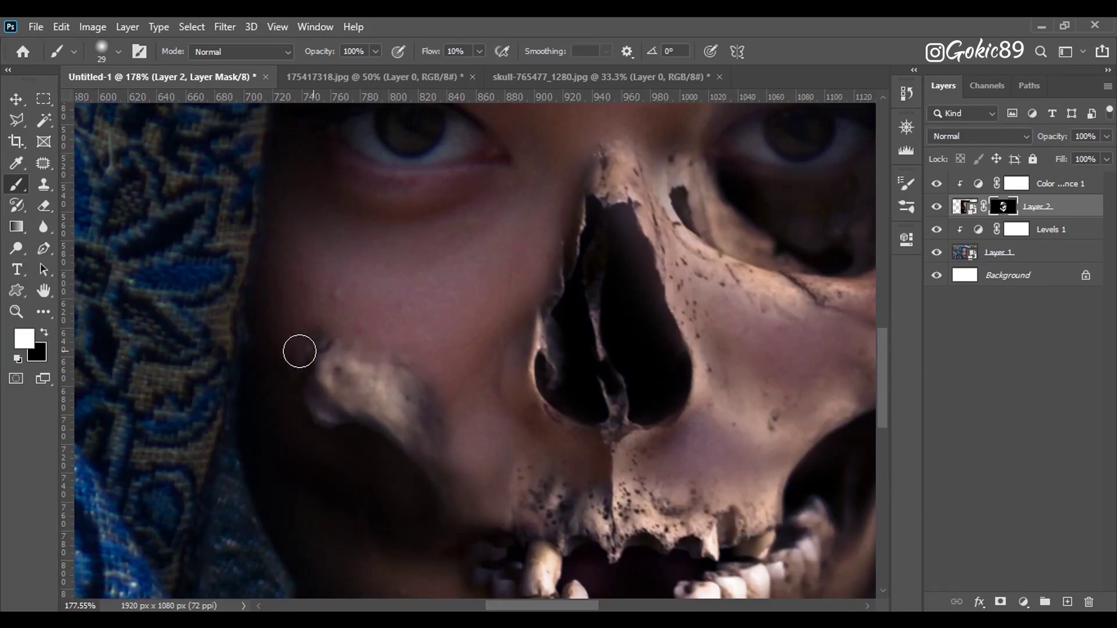
scroll(436, 502, "down", 4)
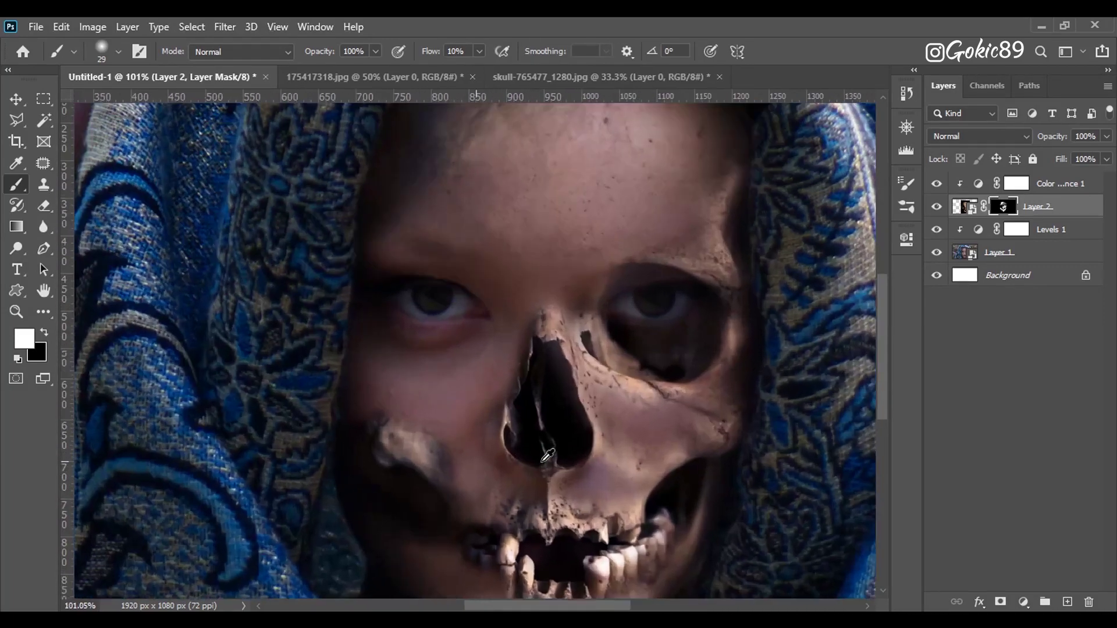
scroll(580, 401, "up", 2)
scroll(580, 402, "down", 4)
scroll(487, 355, "up", 1)
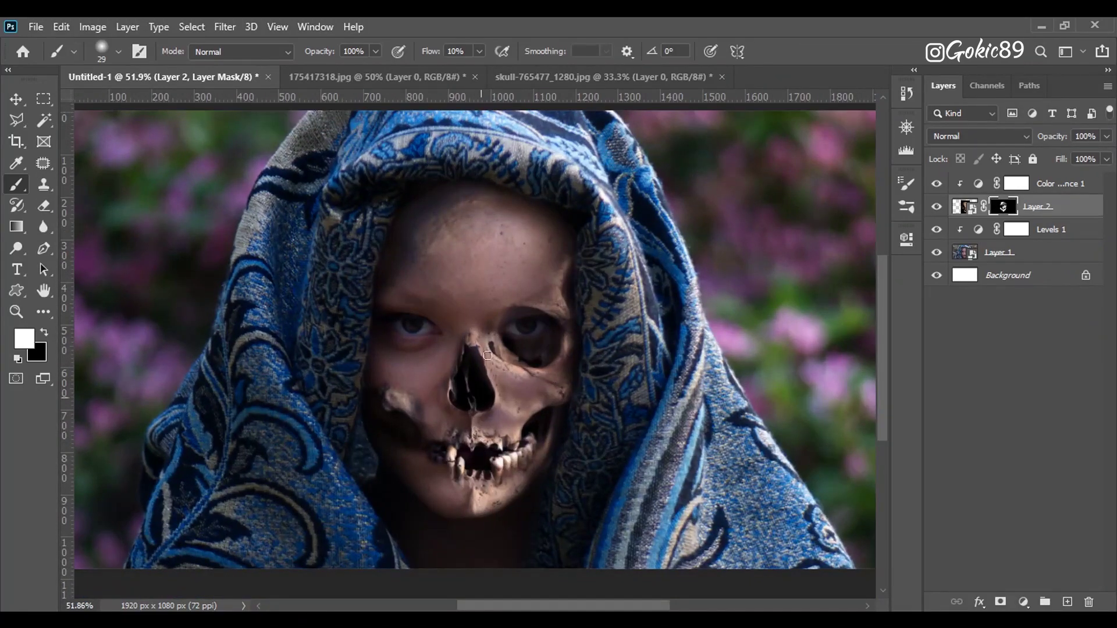
scroll(472, 273, "up", 1)
scroll(472, 274, "down", 1)
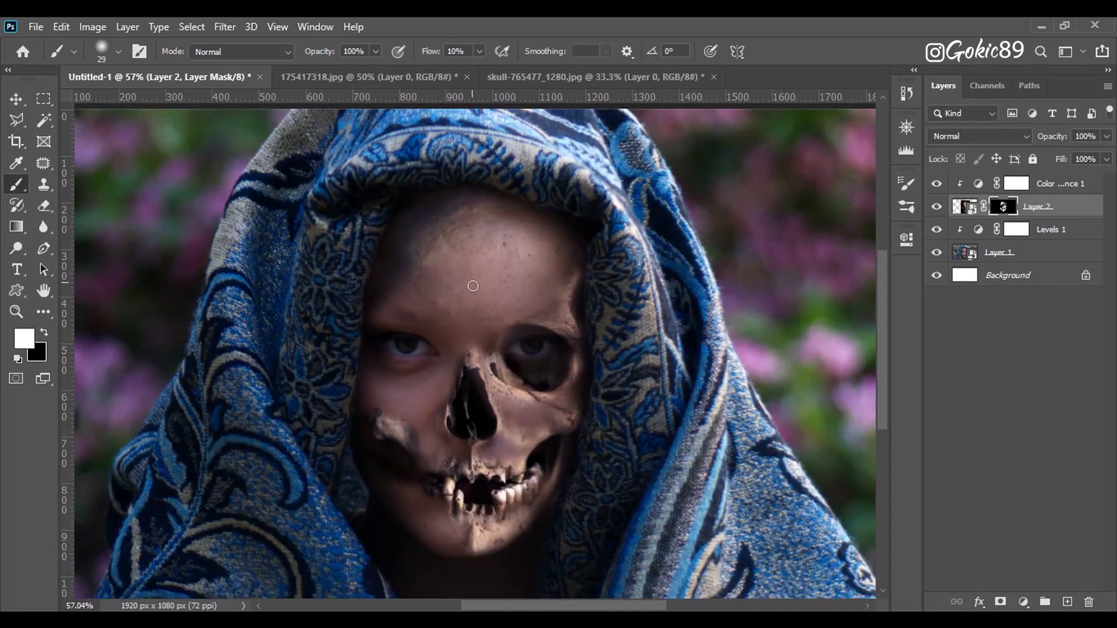
Above Color Balance 1, add a clipped Levels layer with input black 6 and midtones 0.95.
left_click(974, 182)
left_click(1024, 605)
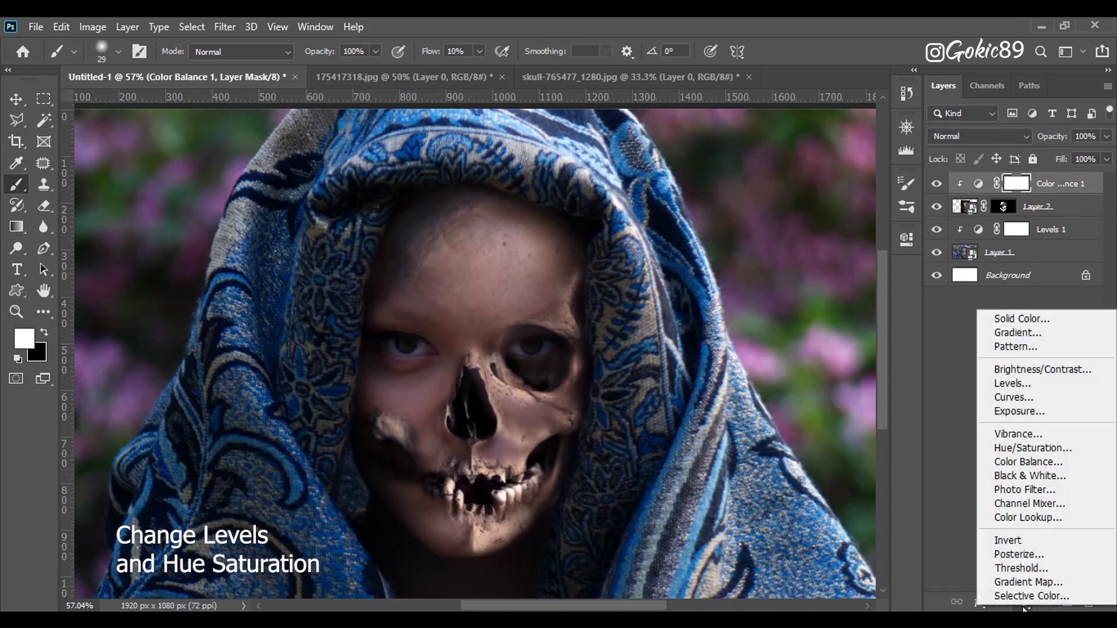
left_click(1011, 386)
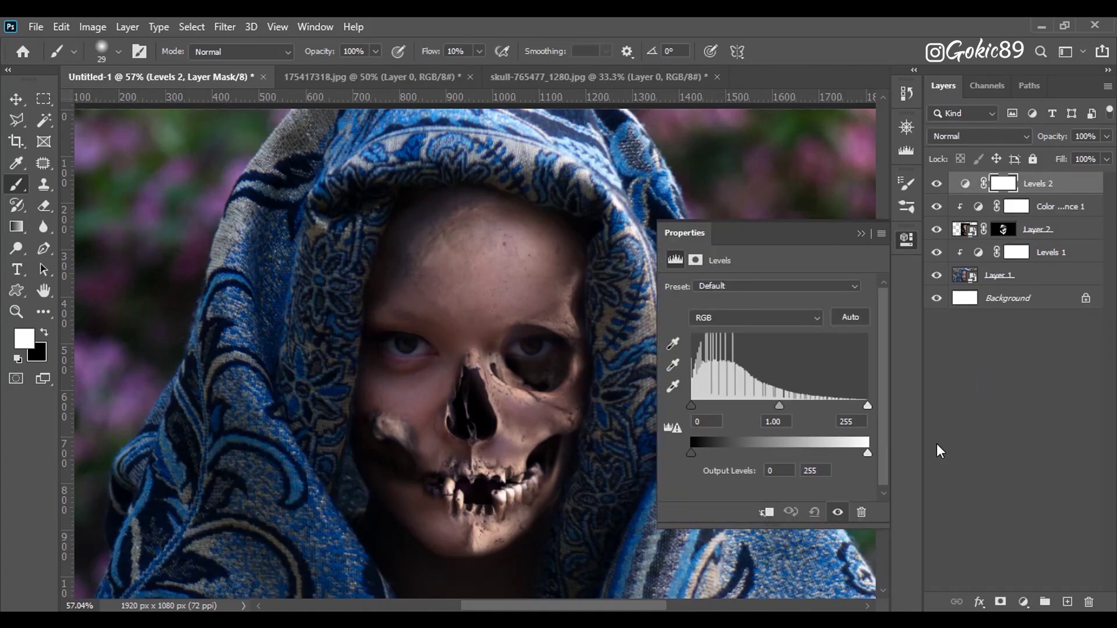
left_click(767, 513)
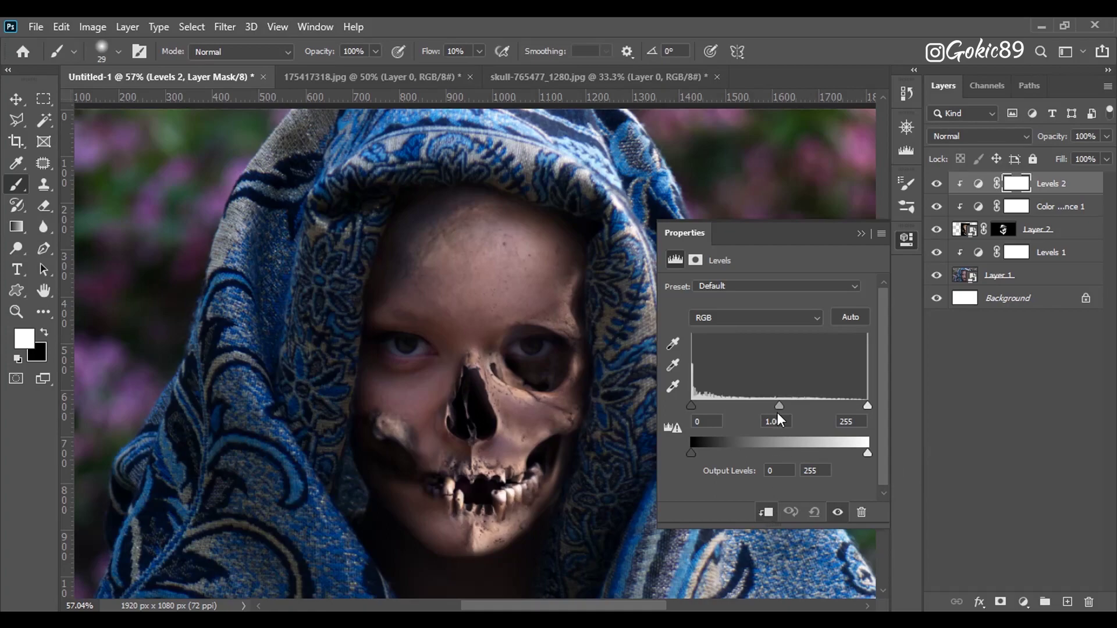
mouse_move(779, 407)
left_mouse_down()
mouse_move(798, 407)
mouse_move(781, 408)
left_mouse_up()
left_click_drag(691, 406, 696, 405)
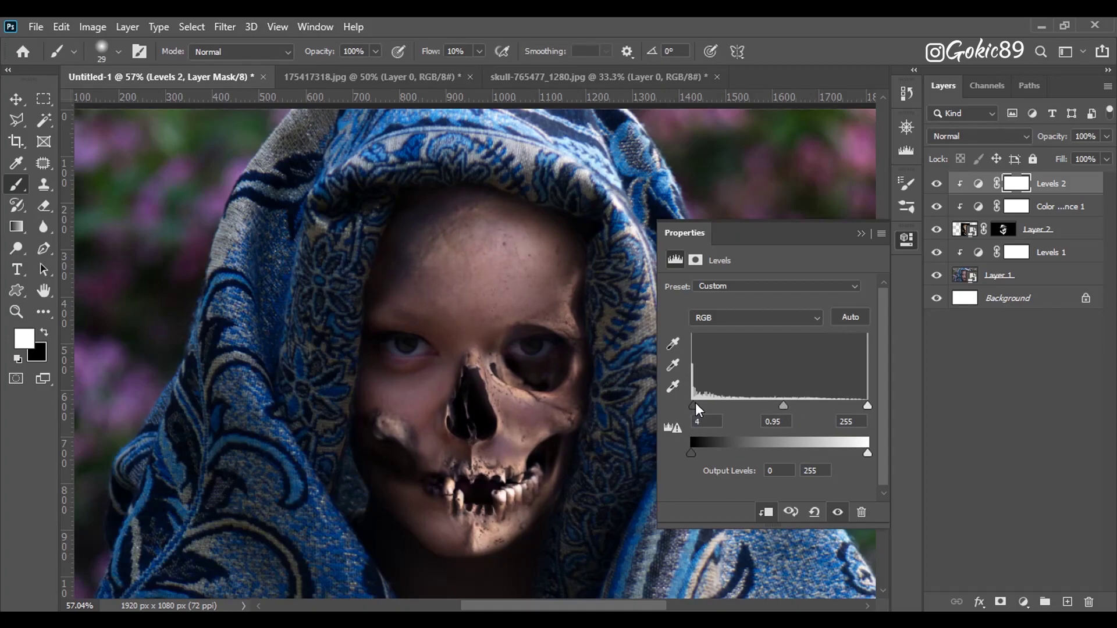
left_click(861, 234)
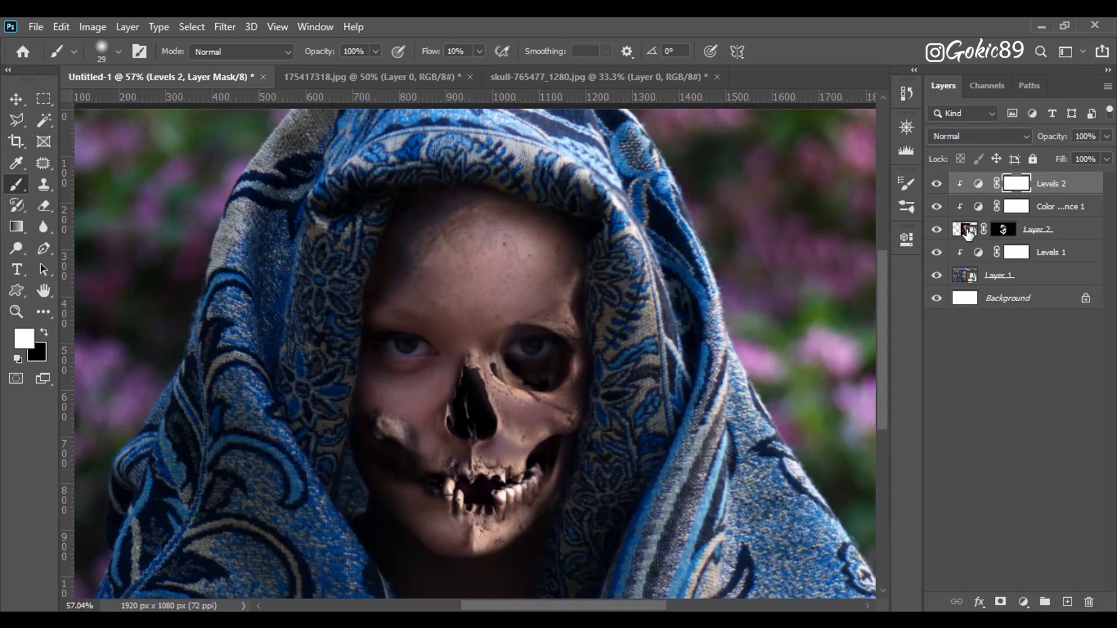
Select the skull layer, then briefly review the Color Balance 1 settings.
left_click(968, 233)
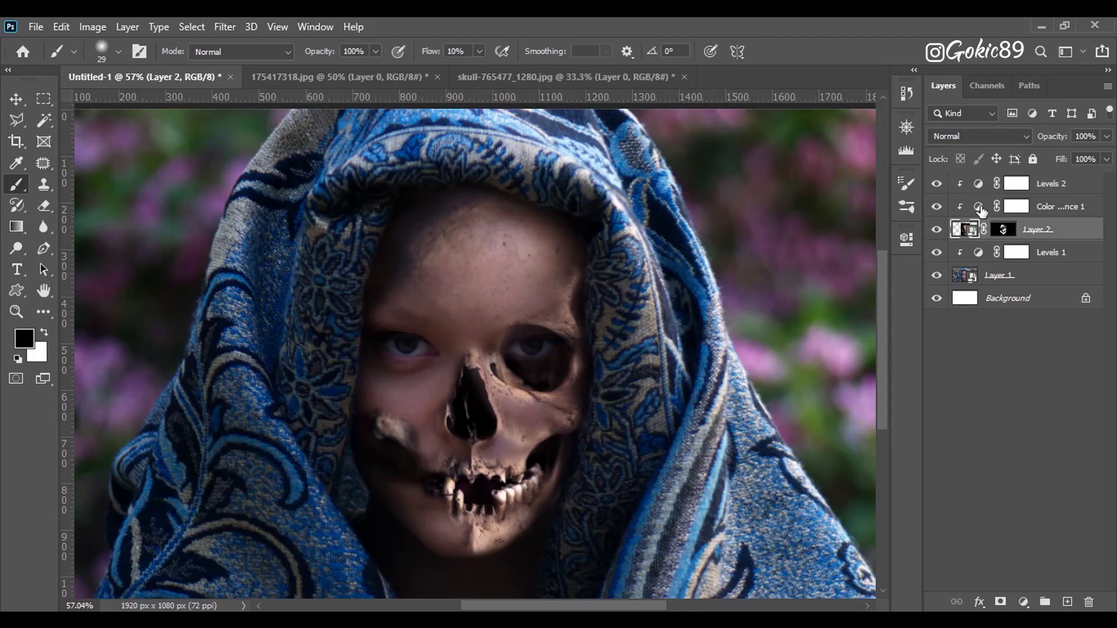
left_click(981, 208)
double_click(981, 209)
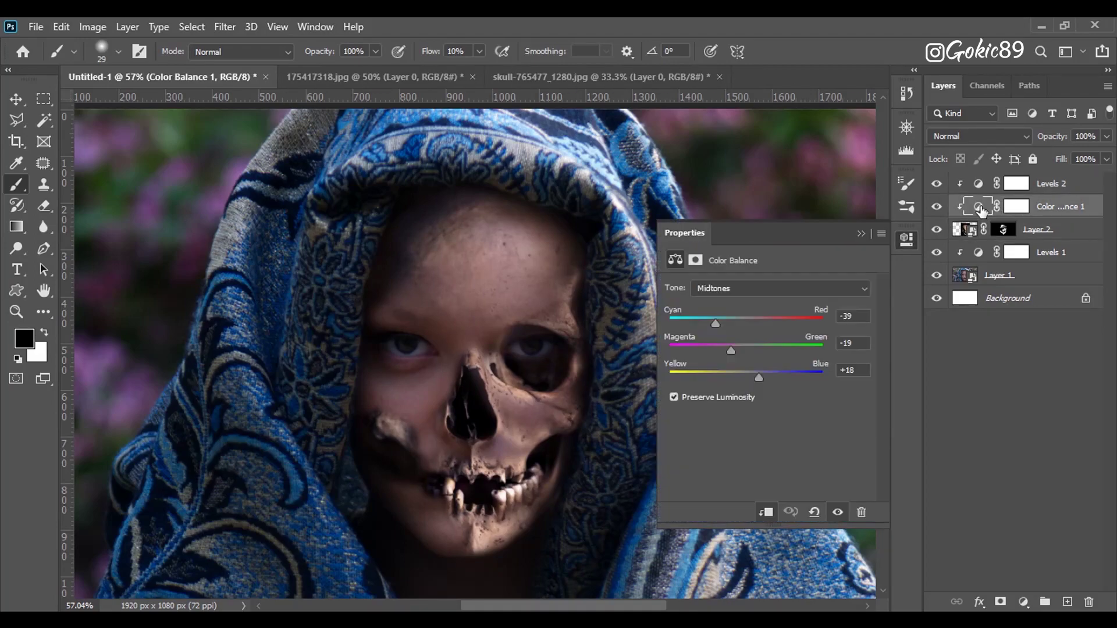
left_click(862, 234)
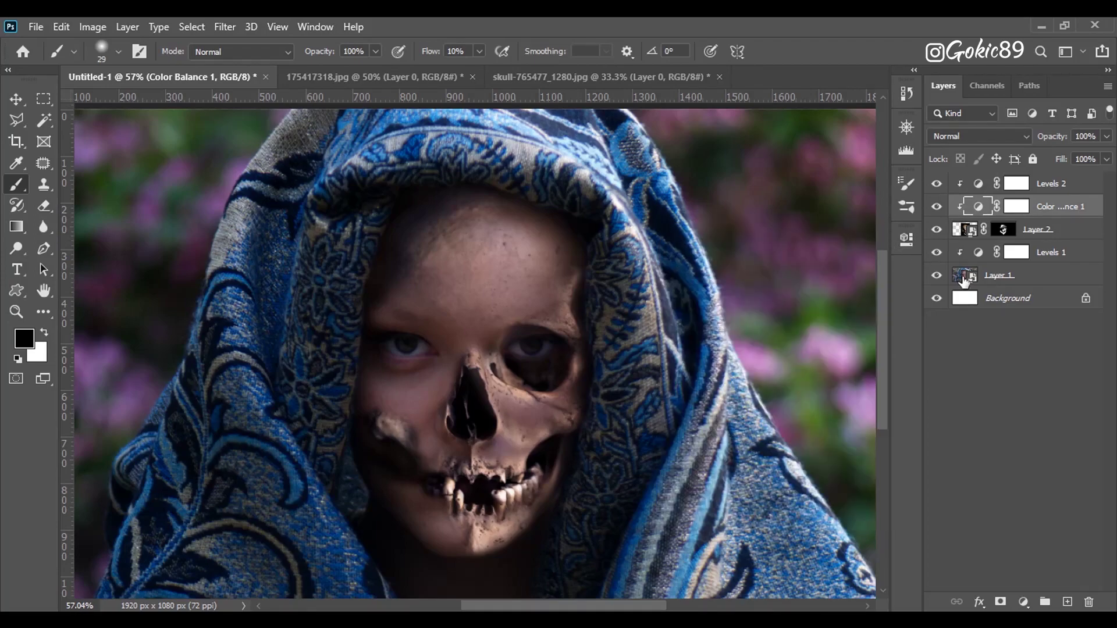
Add a clipped Hue/Saturation layer on the skull set to Hue -18, Saturation -41, Lightness -14.
left_click(1024, 602)
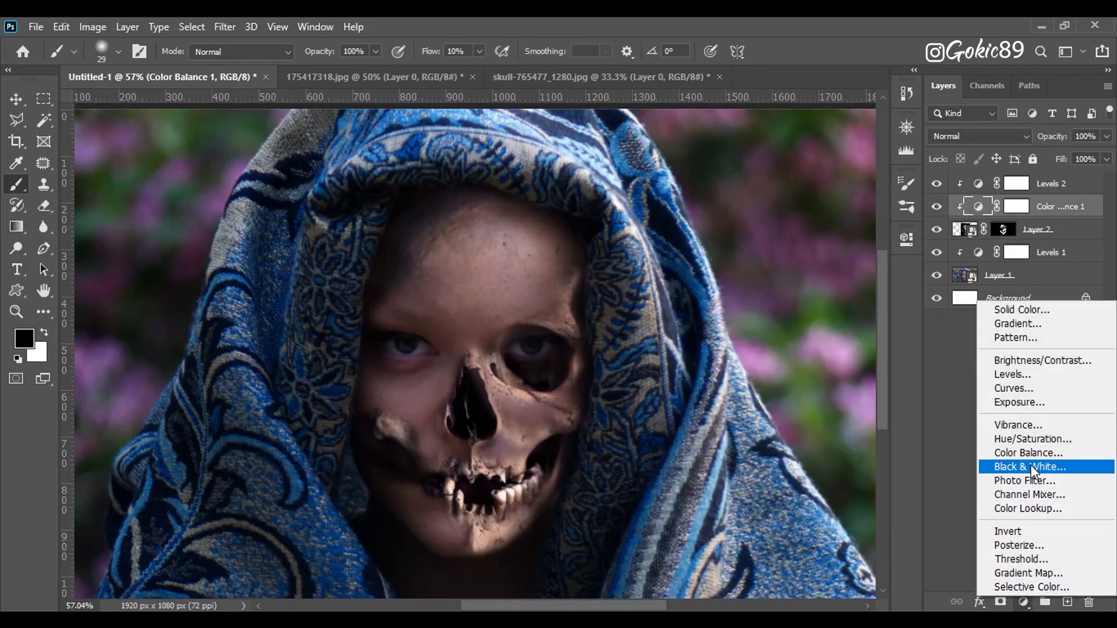
left_click(1026, 440)
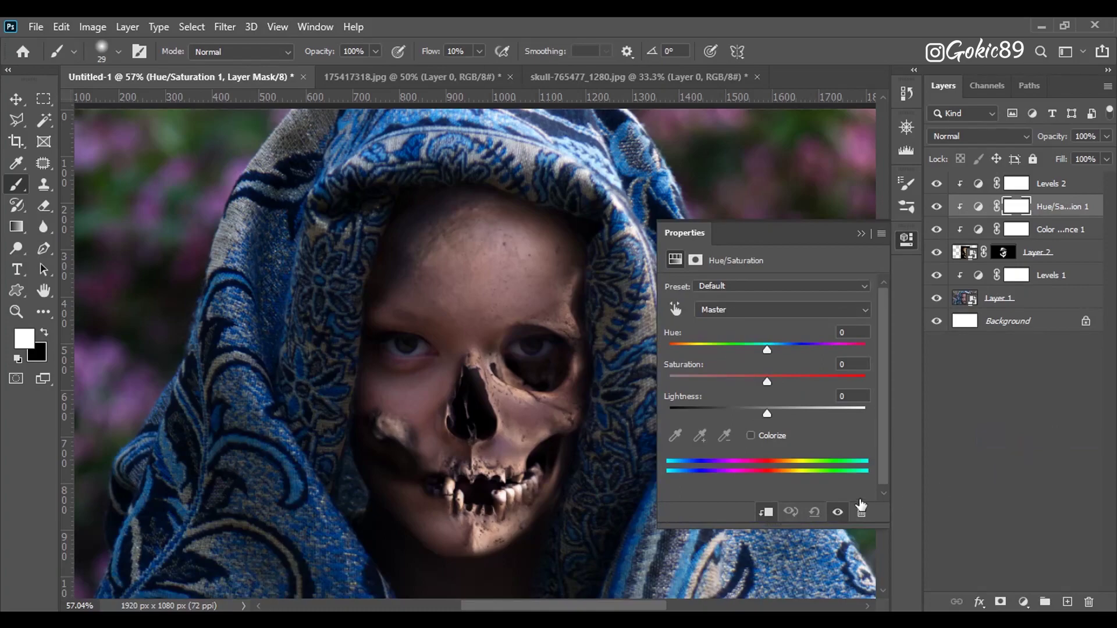
left_click_drag(767, 413, 733, 383)
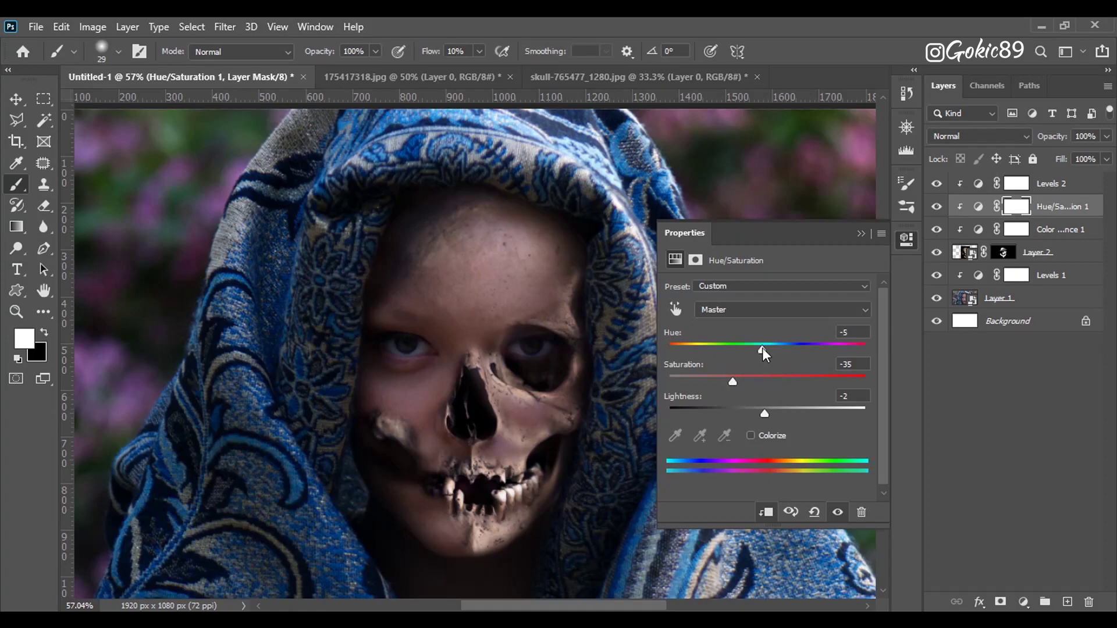
left_click_drag(763, 348, 751, 350)
left_click_drag(764, 413, 748, 413)
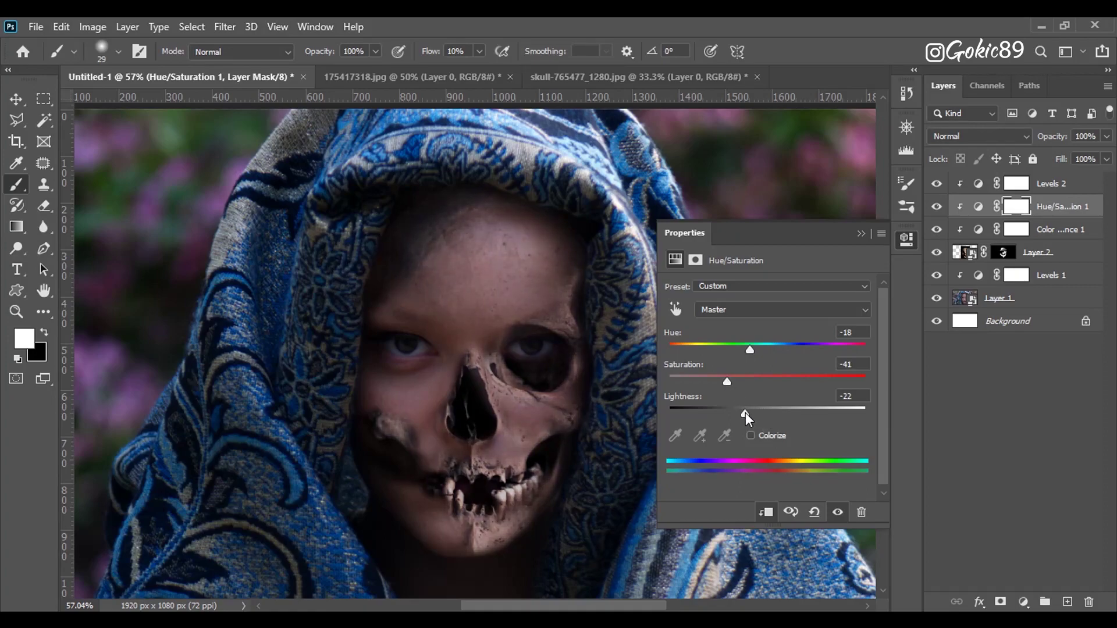
left_click_drag(747, 413, 750, 414)
left_click_drag(750, 415, 752, 414)
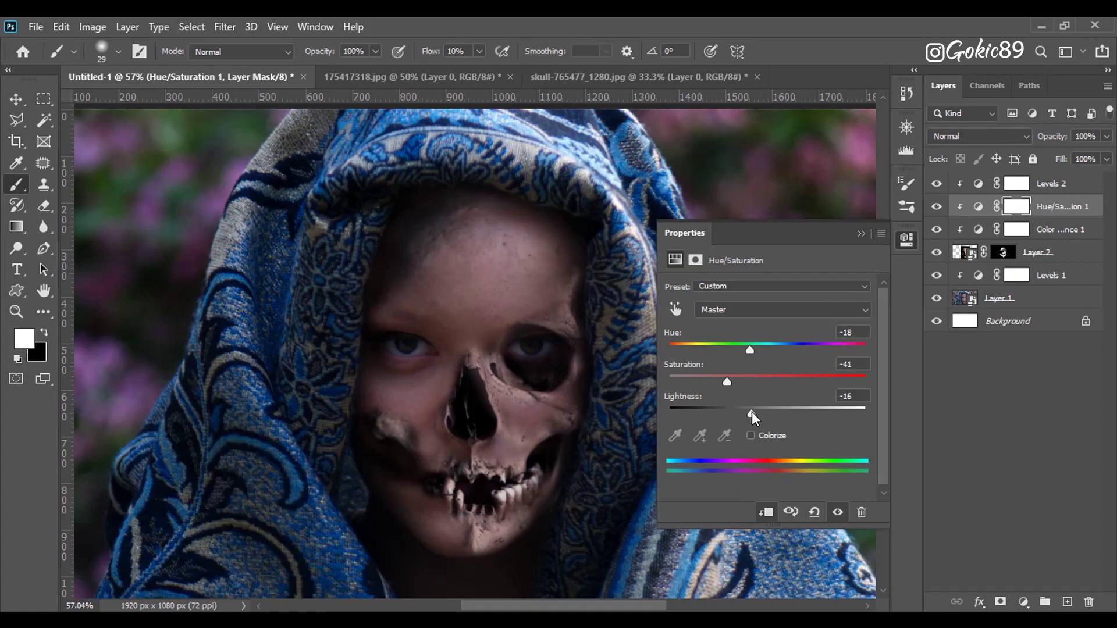
left_click(860, 234)
key("ctrl+0")
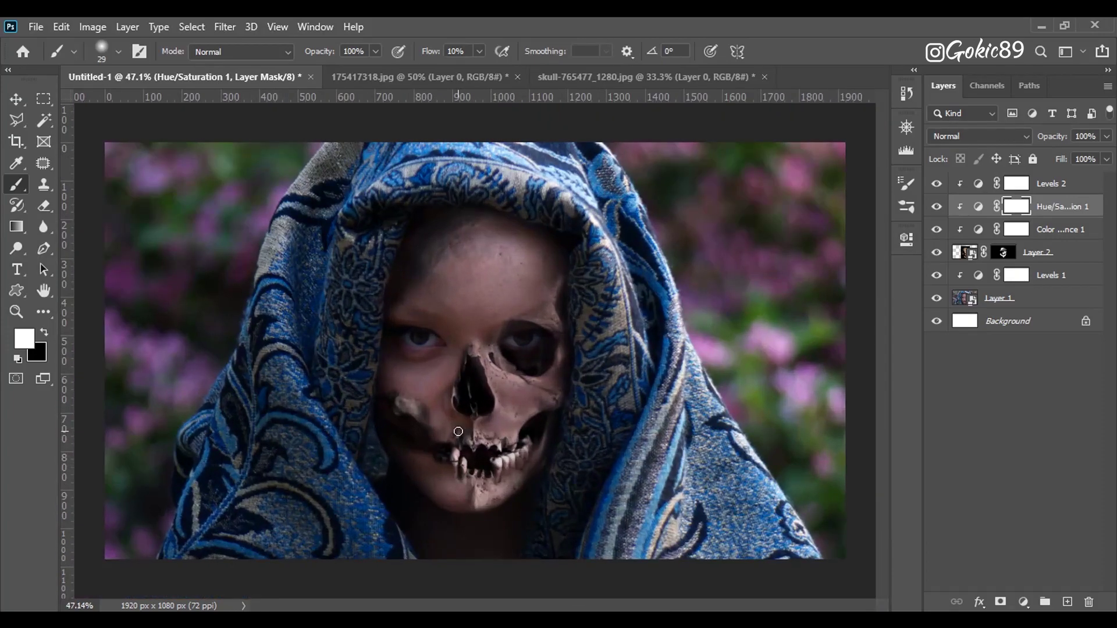
Cancel the file open and close the skull image without saving.
left_click(46, 24)
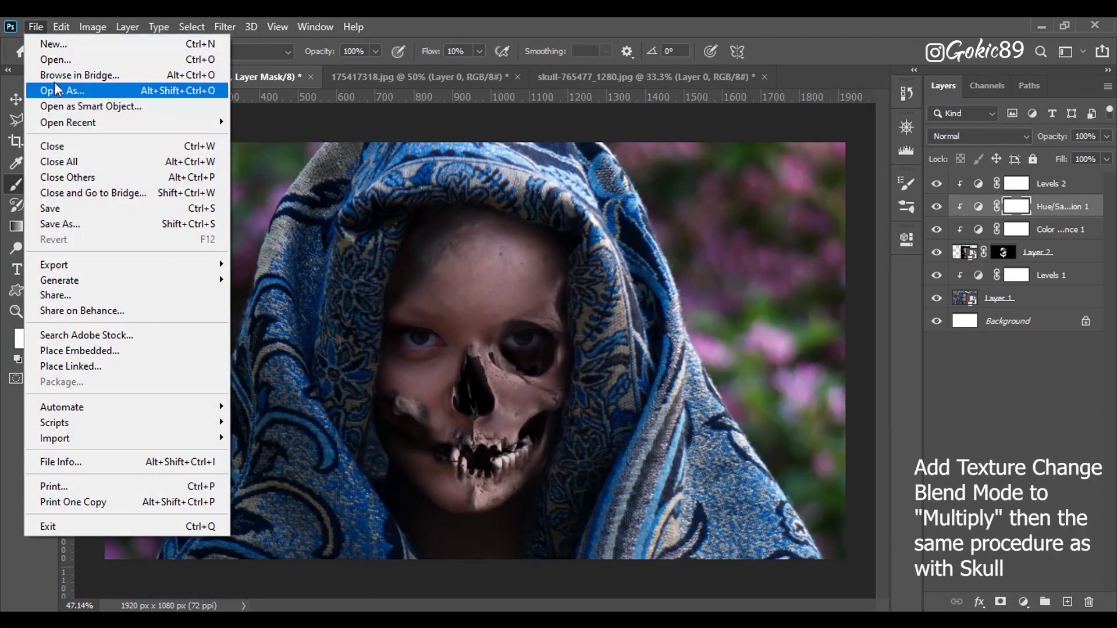
left_click(54, 63)
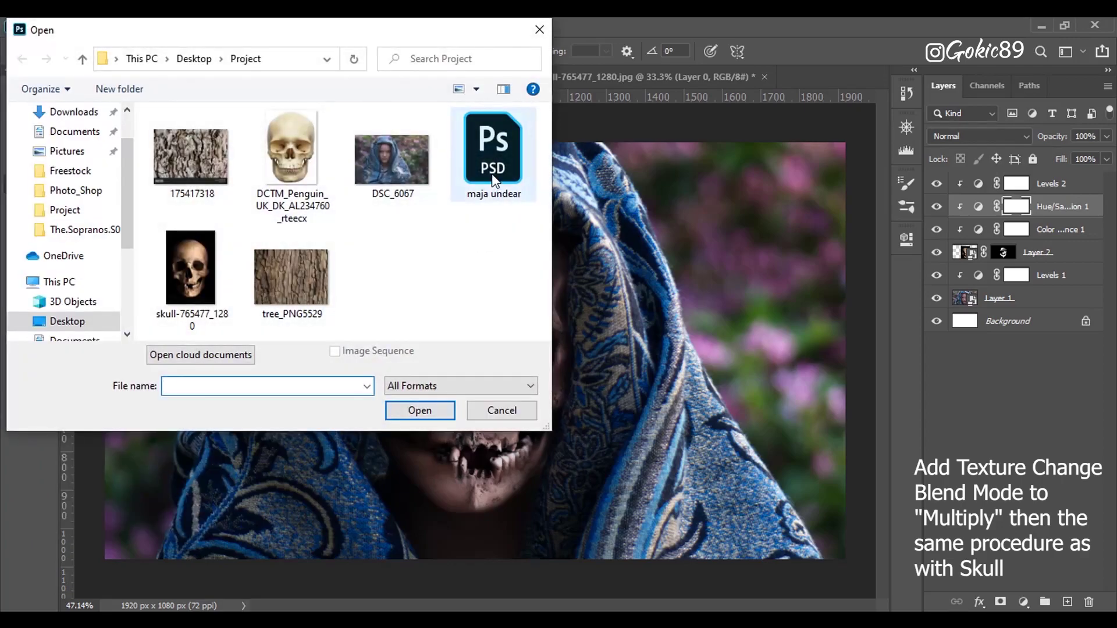
left_click(540, 29)
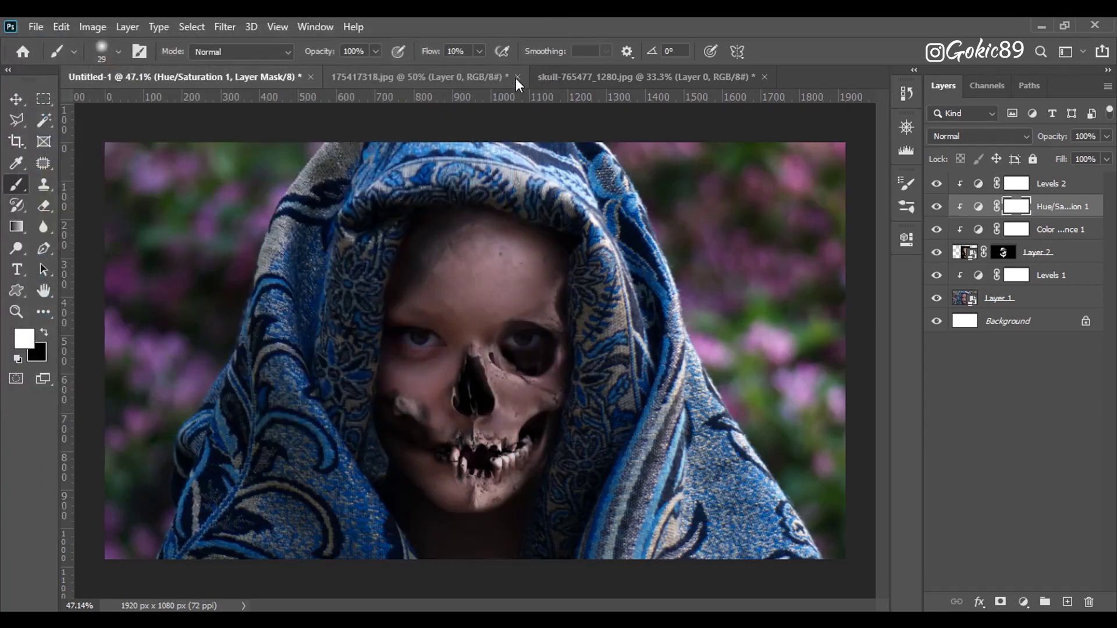
left_click(558, 76)
key("x")
left_click(764, 77)
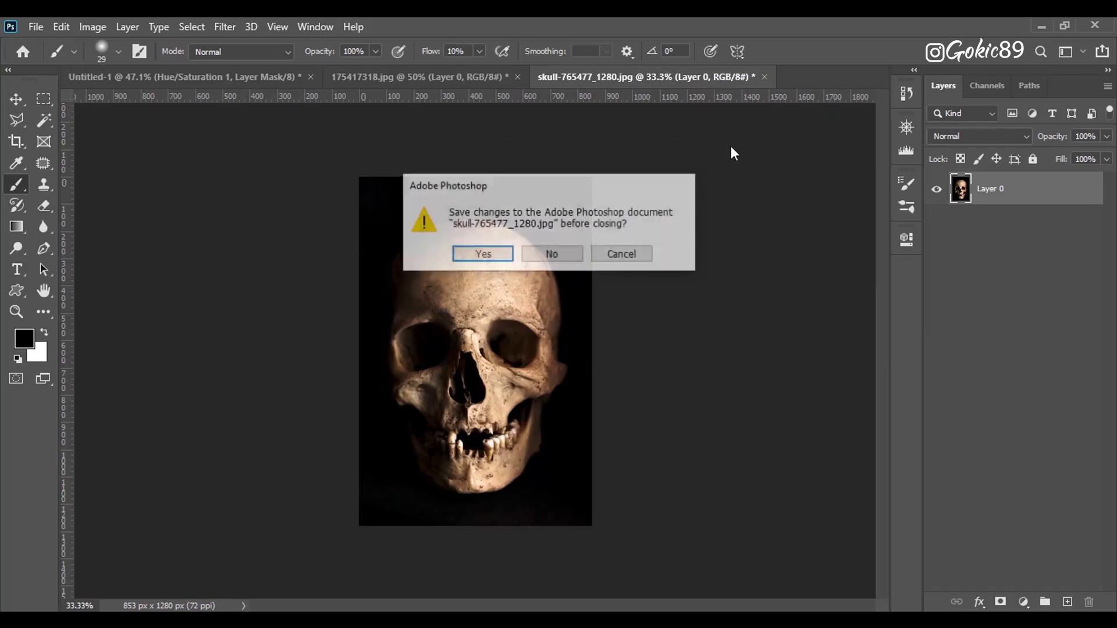
left_click(553, 259)
left_click(428, 77)
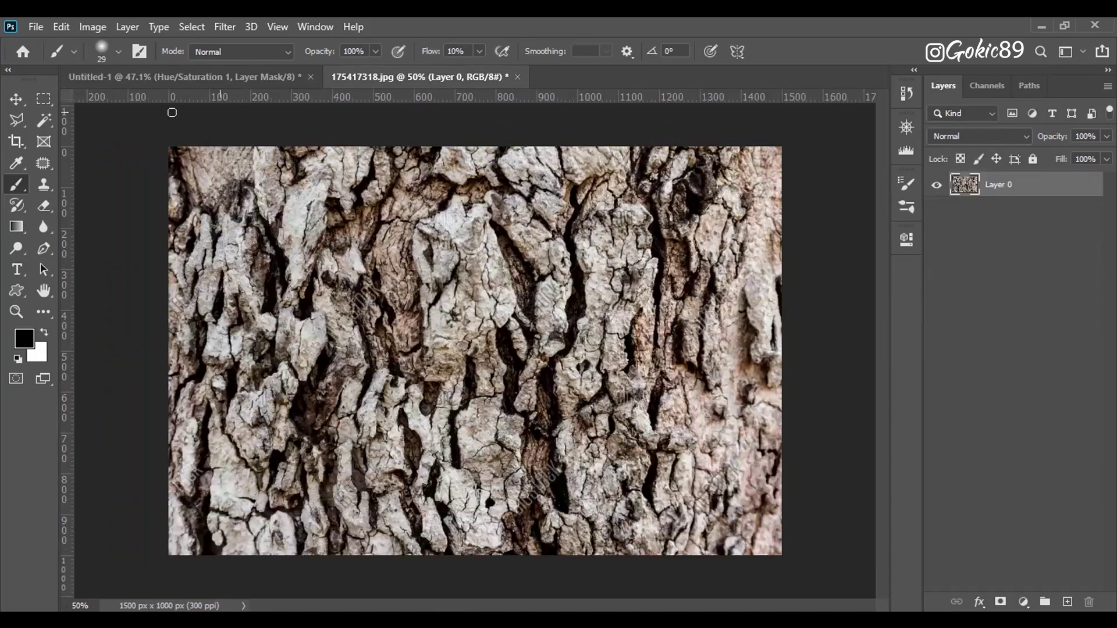
Drag the bark texture into Untitled-1 and move it to the top of the layers, unclipped.
left_click(17, 100)
left_click_drag(495, 291, 389, 238)
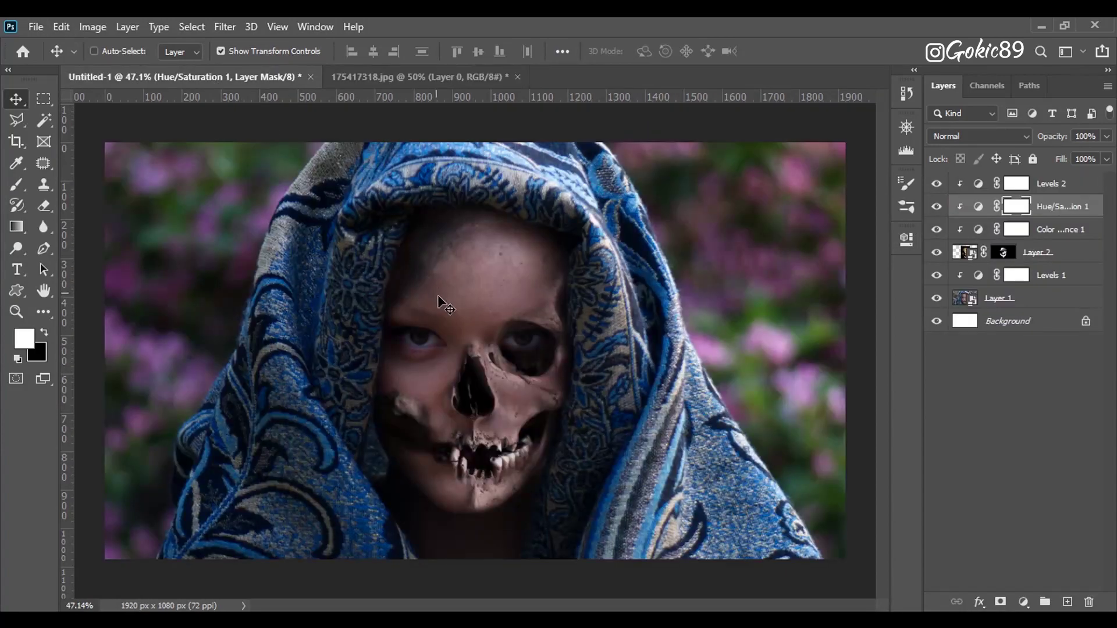
left_click_drag(428, 90, 252, 82)
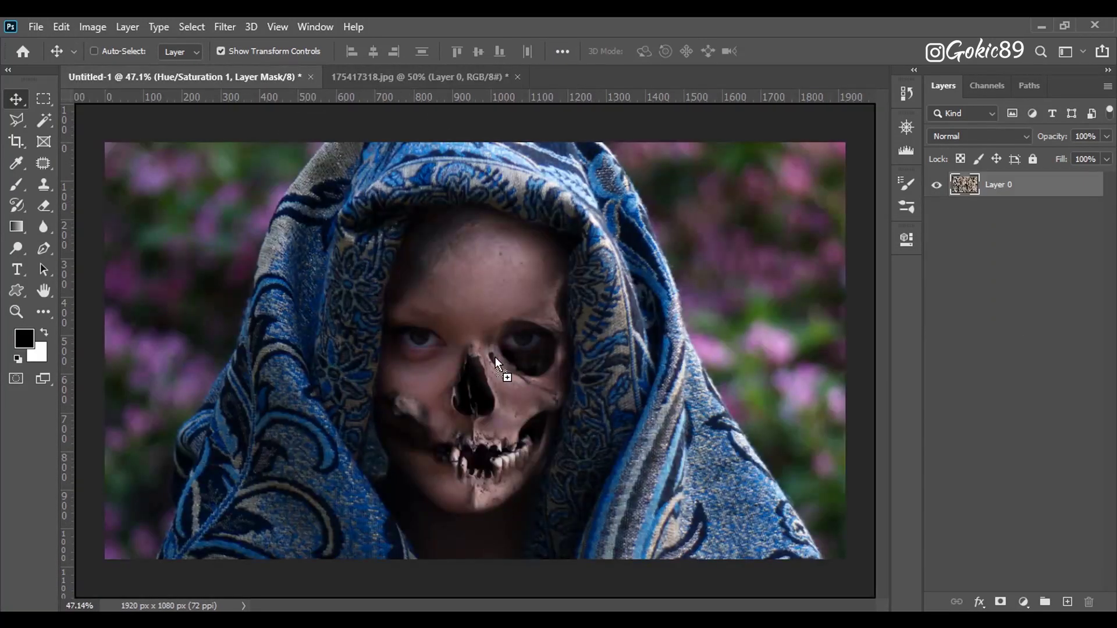
left_click_drag(252, 81, 494, 358)
left_click_drag(983, 216, 983, 181)
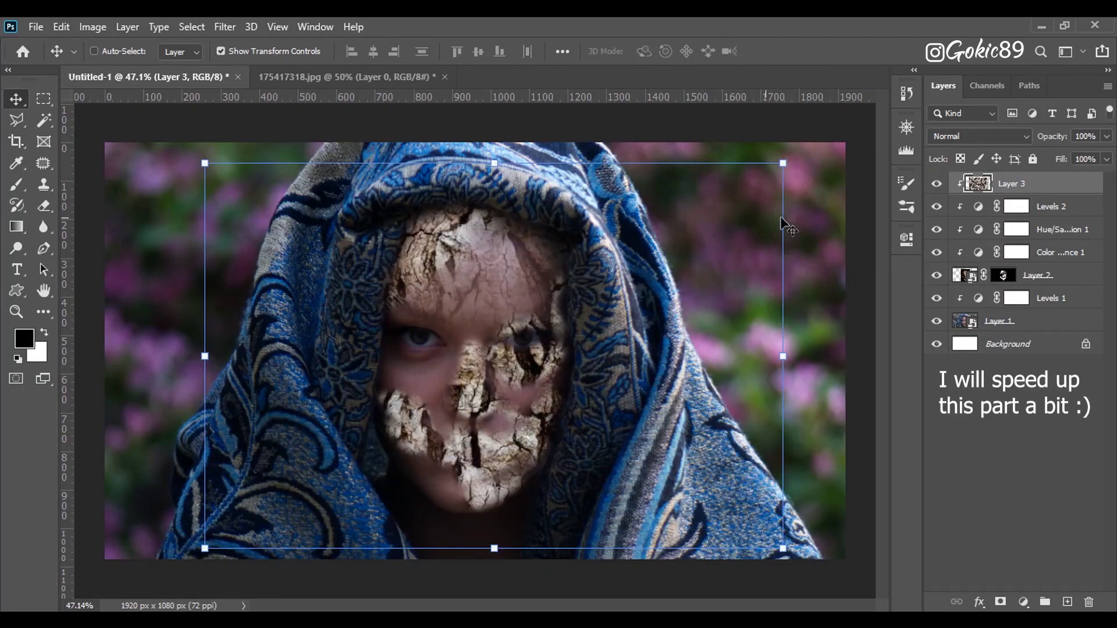
Rotate the bark layer 90° upright and scale it to about 74% over the face.
mouse_move(799, 155)
left_mouse_down()
mouse_move(787, 332)
mouse_move(617, 582)
left_mouse_up()
scroll(616, 582, "down", 3)
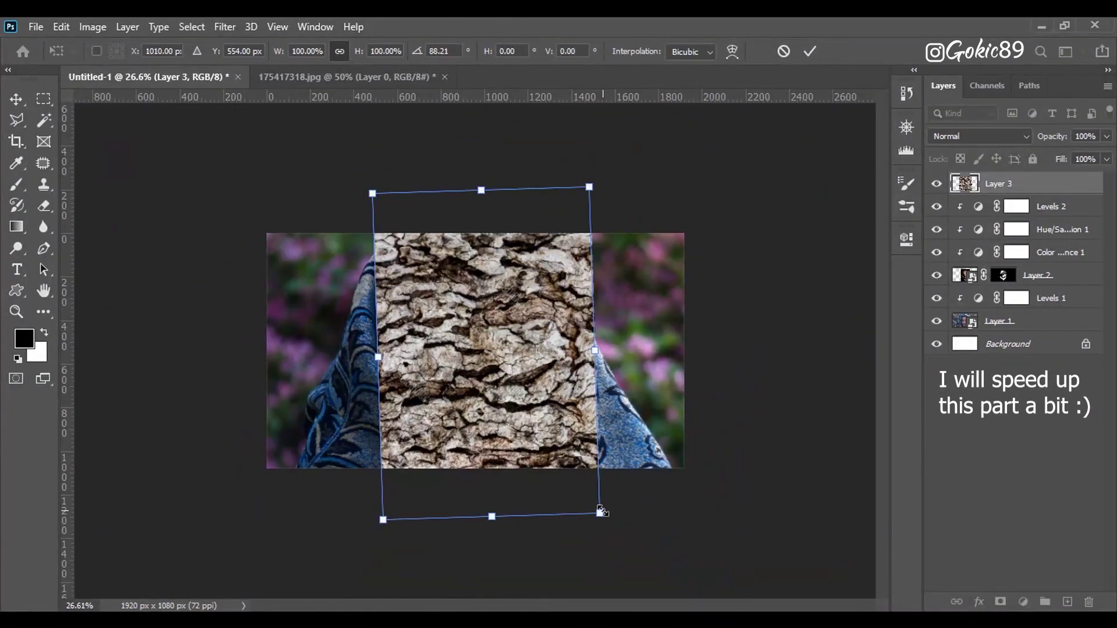
left_click_drag(624, 532, 541, 447)
mouse_move(543, 188)
left_mouse_down()
mouse_move(547, 233)
mouse_move(506, 291)
mouse_move(513, 302)
left_mouse_up()
Commit the bark transform and give Layer 3 a black mask, with a 51 px brush ready.
left_click(811, 52)
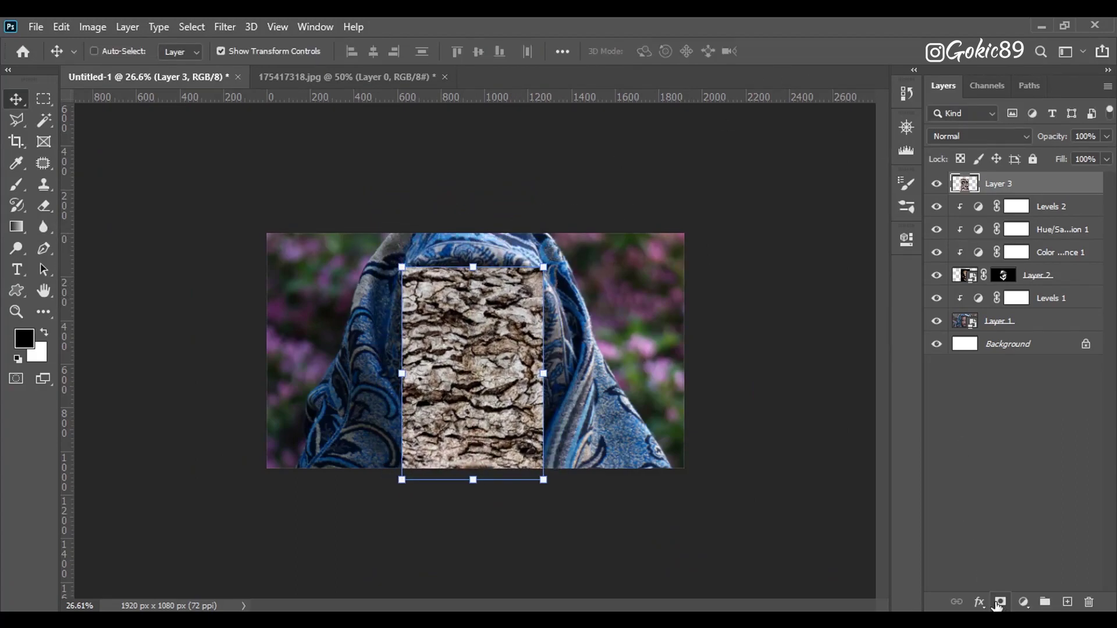
left_click(1001, 603, "alt")
scroll(437, 262, "up", 3)
scroll(391, 332, "up", 2)
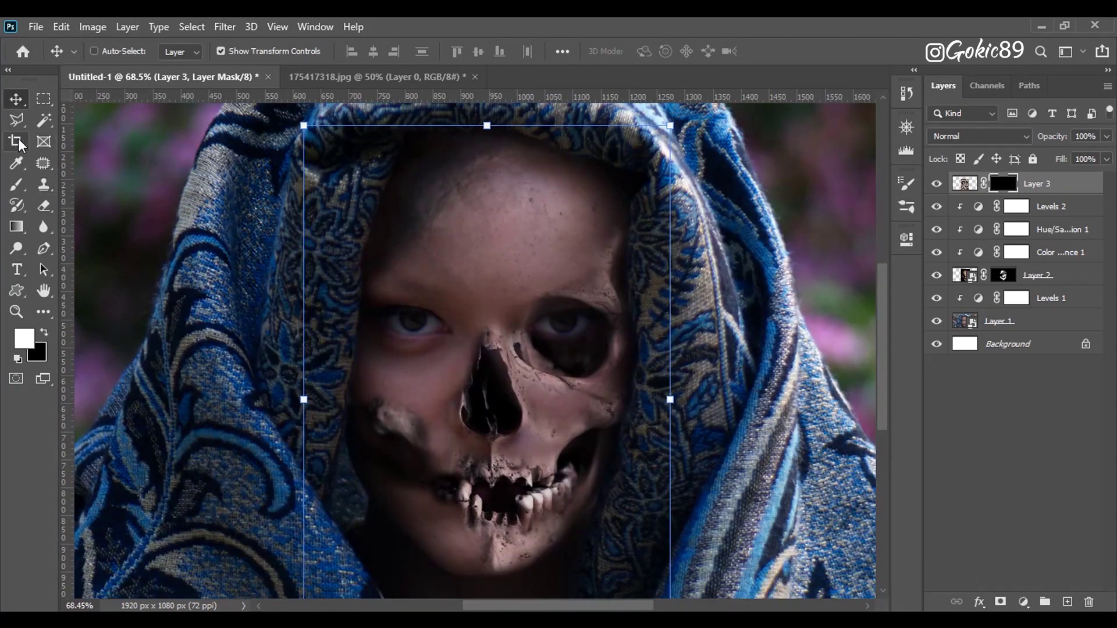
key("b")
scroll(442, 233, "up", 1)
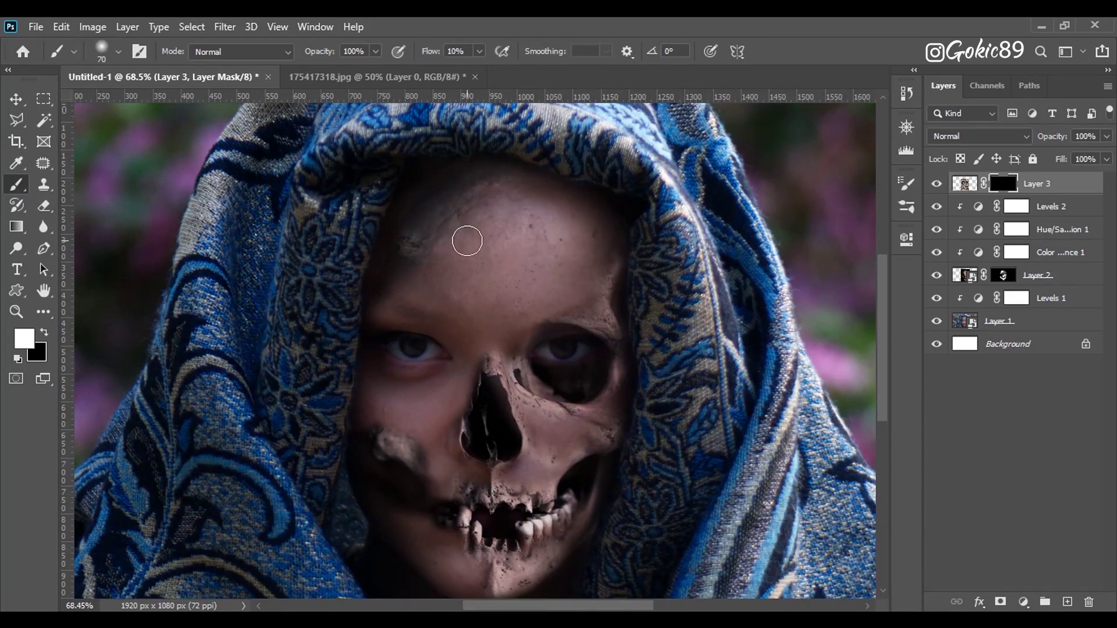
scroll(380, 251, "up", 3)
key("x")
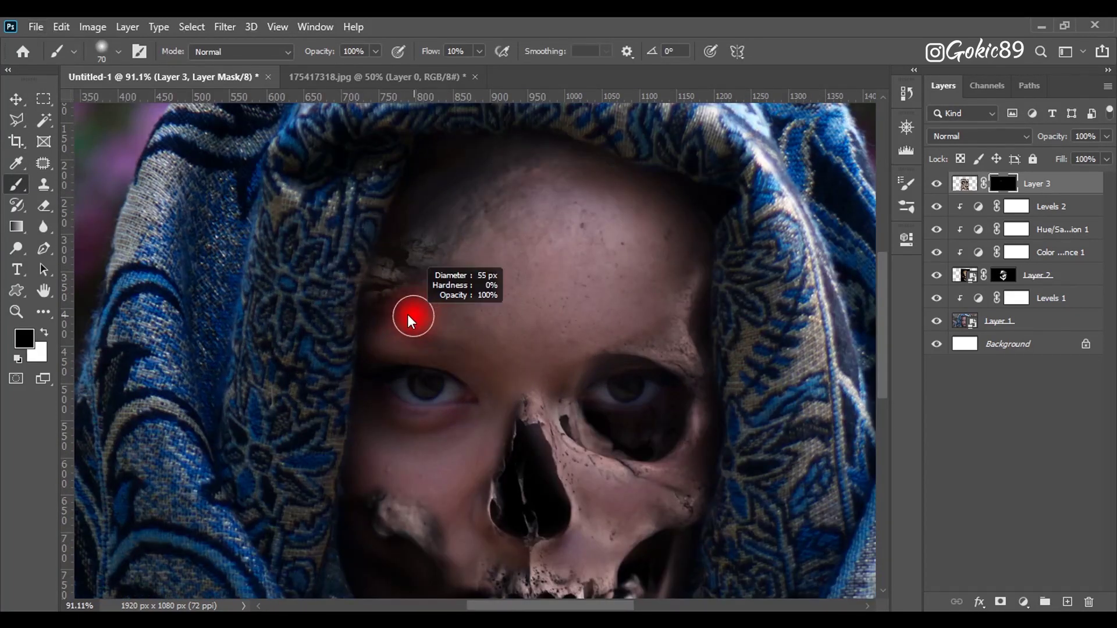
left_click_drag(409, 320, 390, 285)
Set the bark layer's blending mode to Multiply and target its mask again.
left_click(964, 183)
left_click(981, 136)
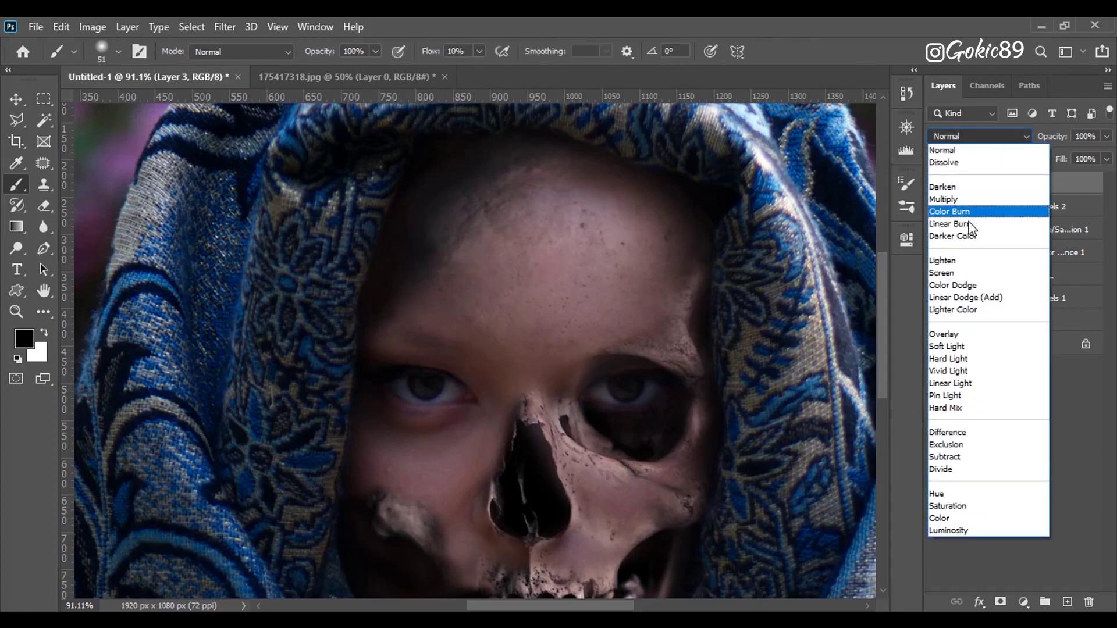
left_click(945, 198)
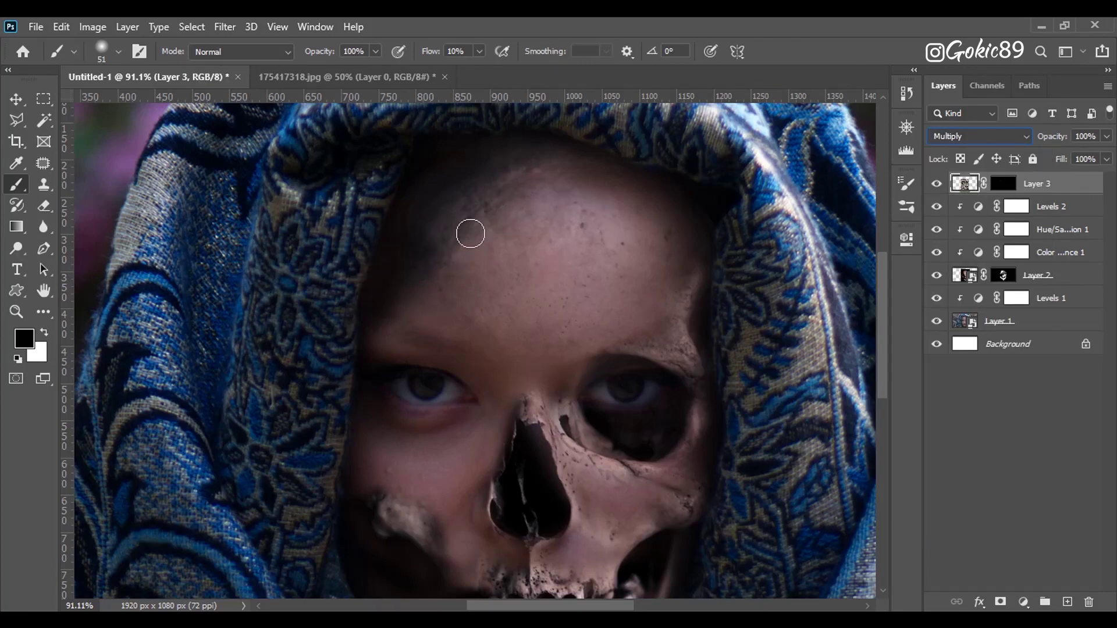
left_click(1003, 183)
Paint white on the mask to reveal the bark cracks across the forehead.
key("x")
mouse_move(427, 262)
left_mouse_down()
mouse_move(466, 259)
mouse_move(481, 232)
mouse_move(534, 237)
mouse_move(489, 234)
mouse_move(556, 171)
mouse_move(652, 192)
left_mouse_up()
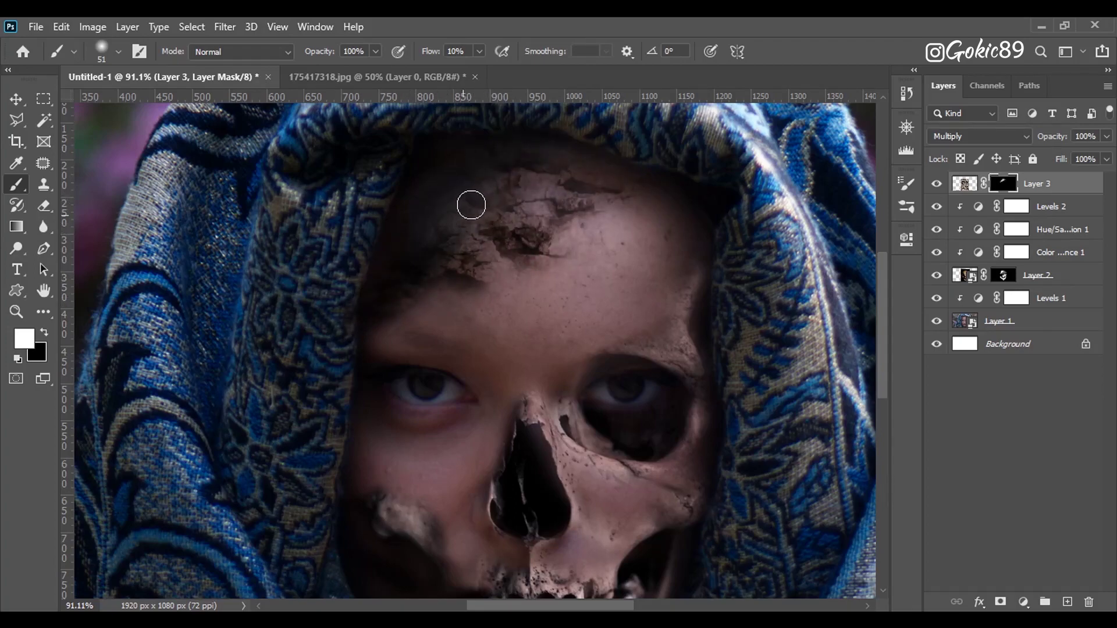
key("x")
key("bracketright")
key("x")
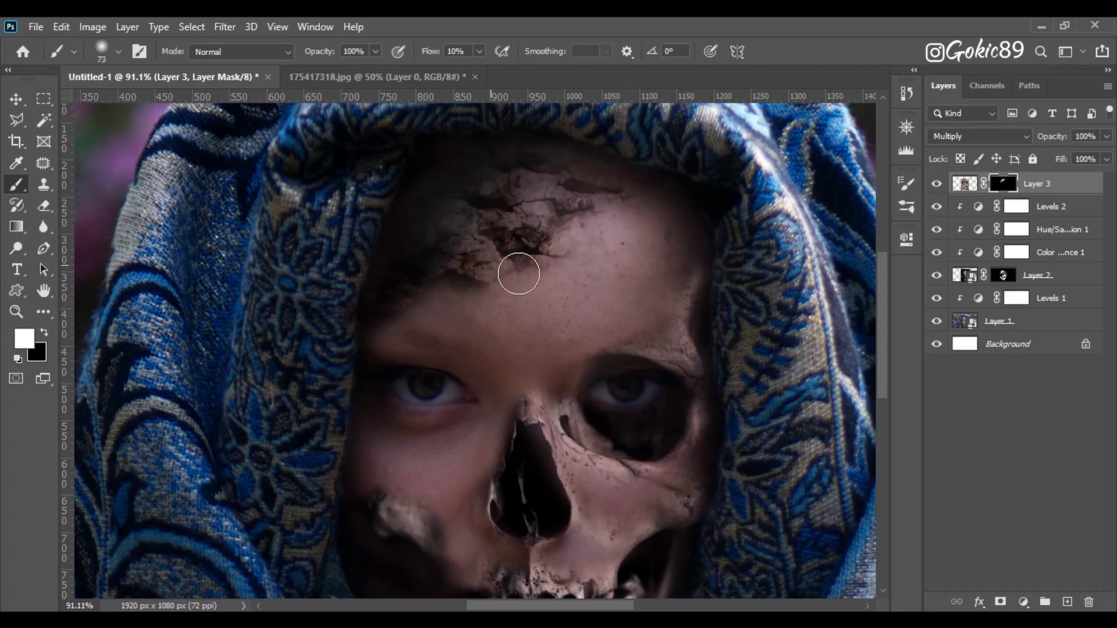
mouse_move(516, 267)
left_mouse_down()
mouse_move(549, 312)
mouse_move(567, 314)
left_mouse_up()
left_click_drag(449, 280, 358, 319)
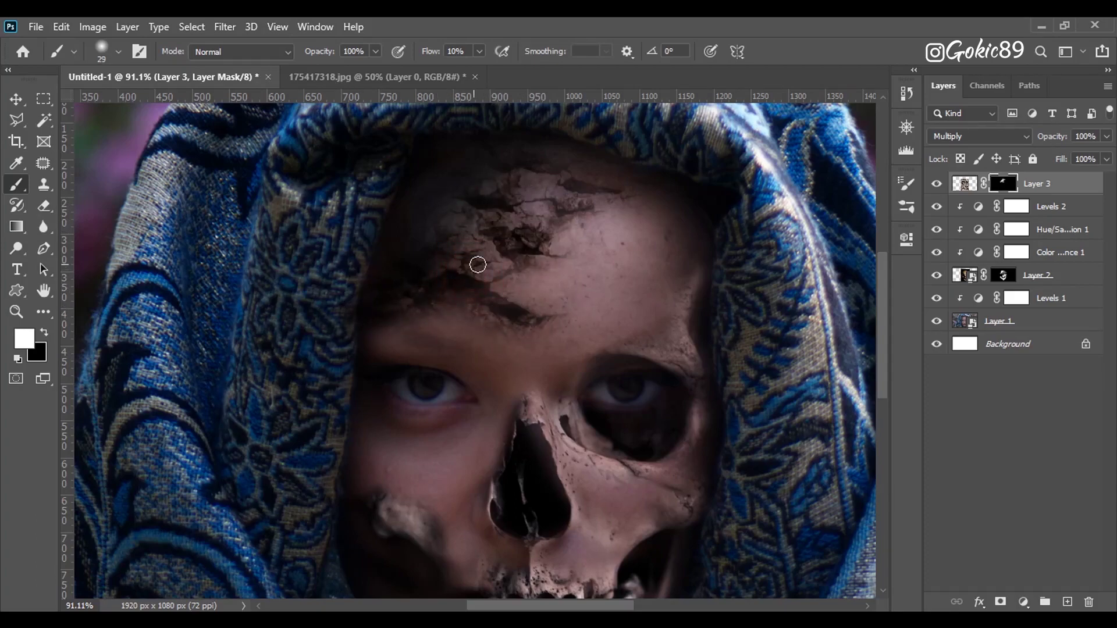
scroll(478, 265, "up", 2)
key("bracketright")
key("bracketright")
key("bracketright")
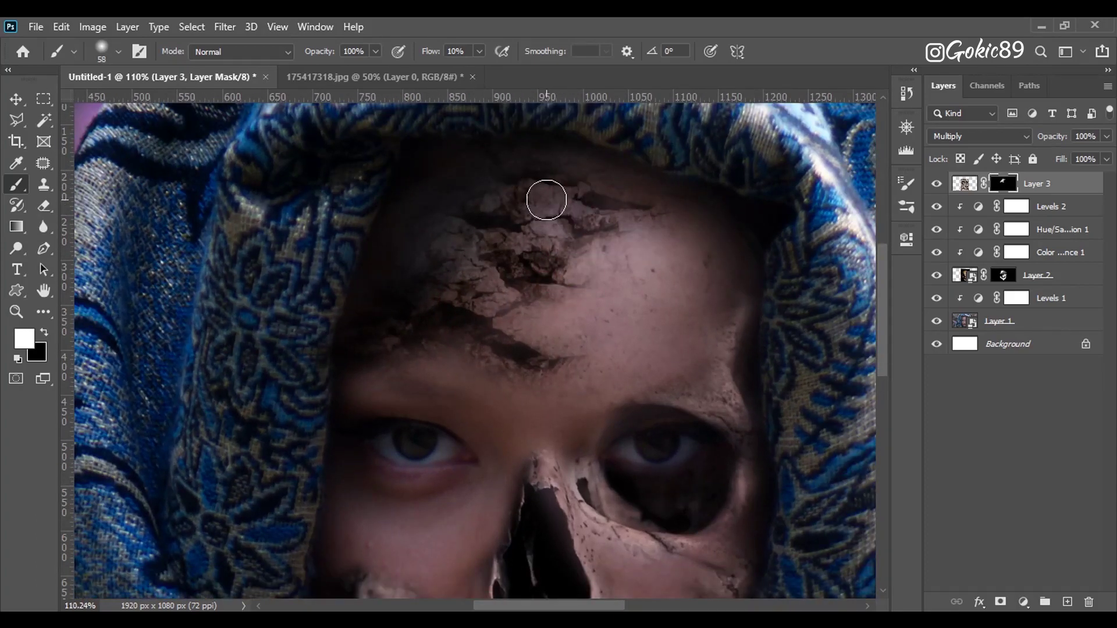
Paint black near the hairline and brow to fade the cracks out softly.
key("x")
left_click_drag(543, 201, 556, 203)
key("x")
key("bracketleft")
key("bracketleft")
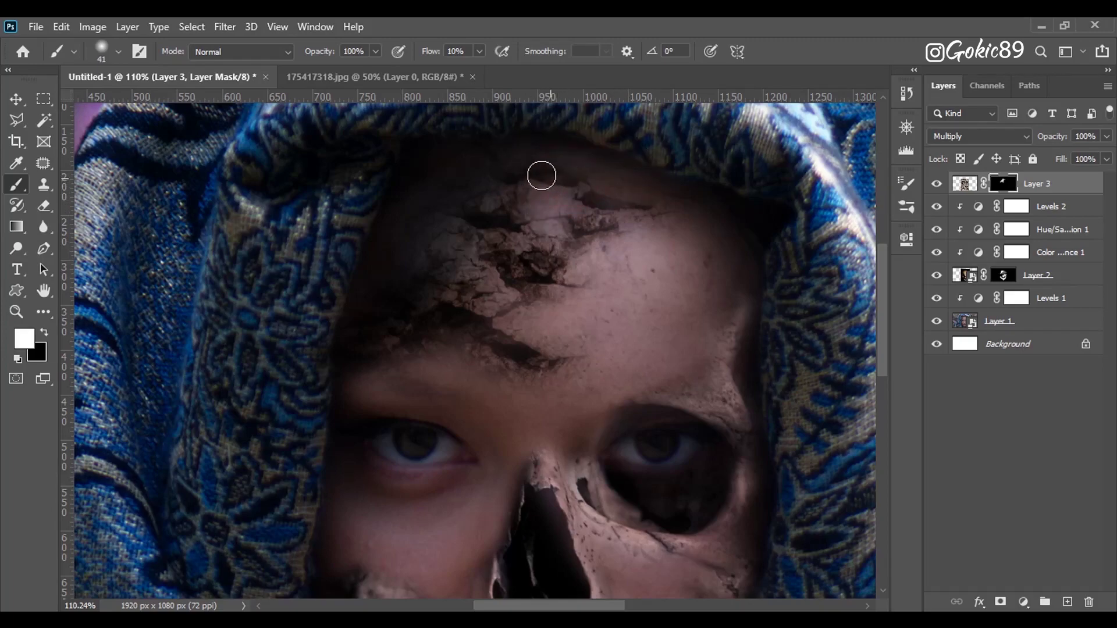
key("x")
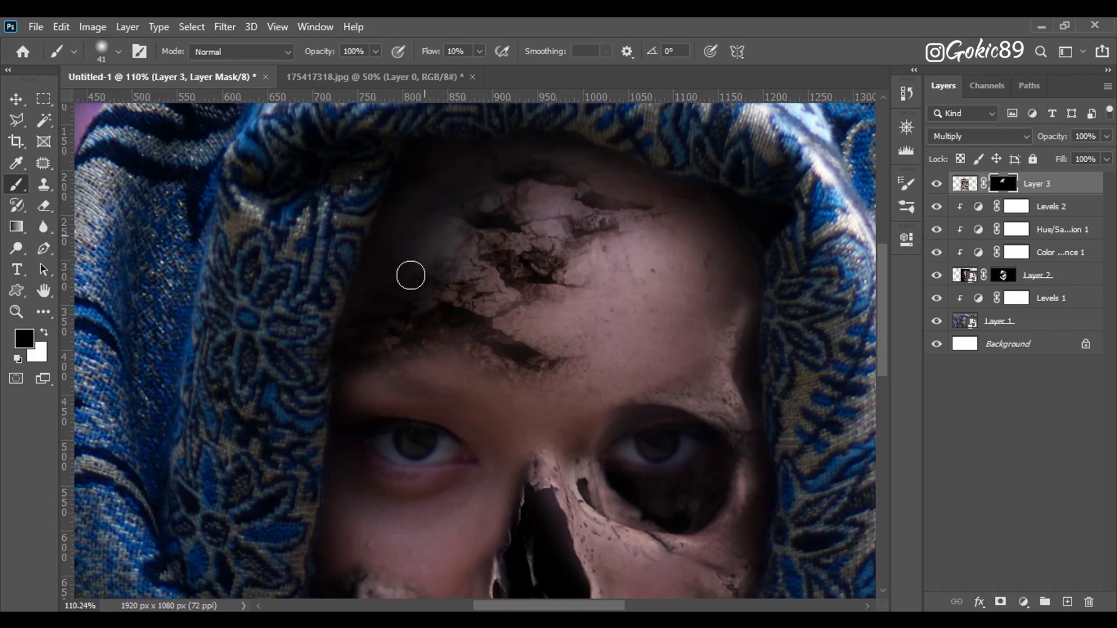
key("x")
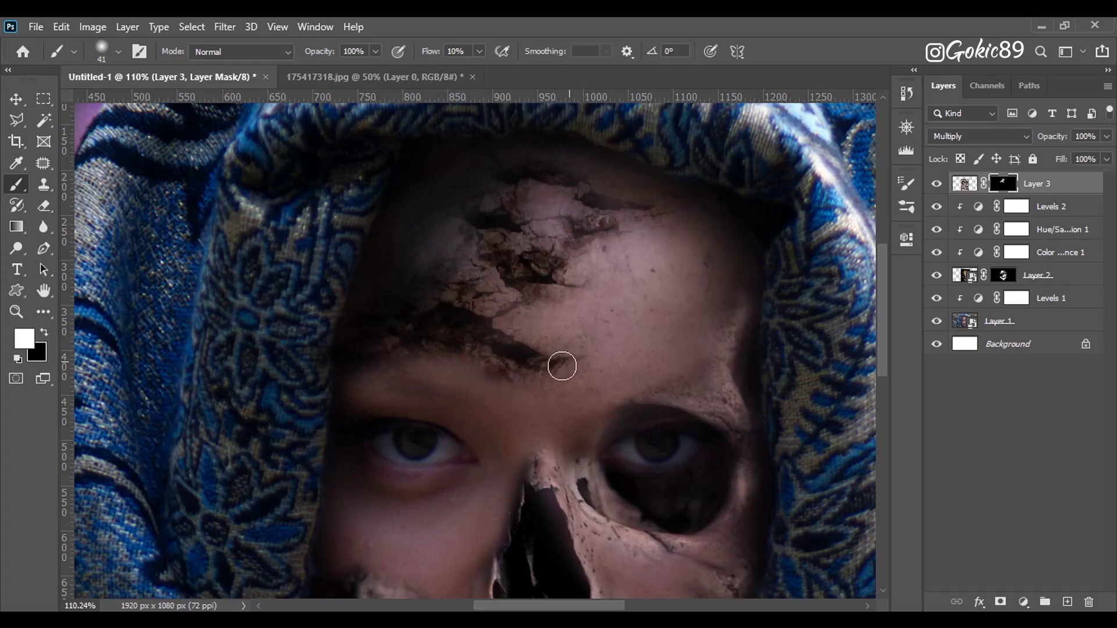
key("x")
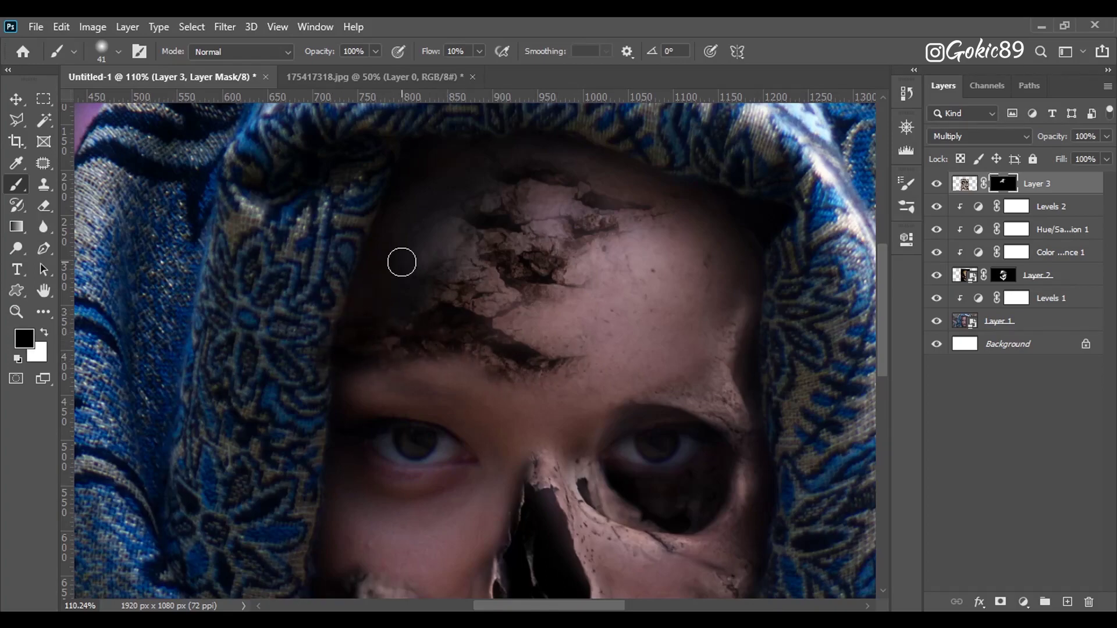
key("bracketright")
key("bracketright")
key("bracketright")
key("x")
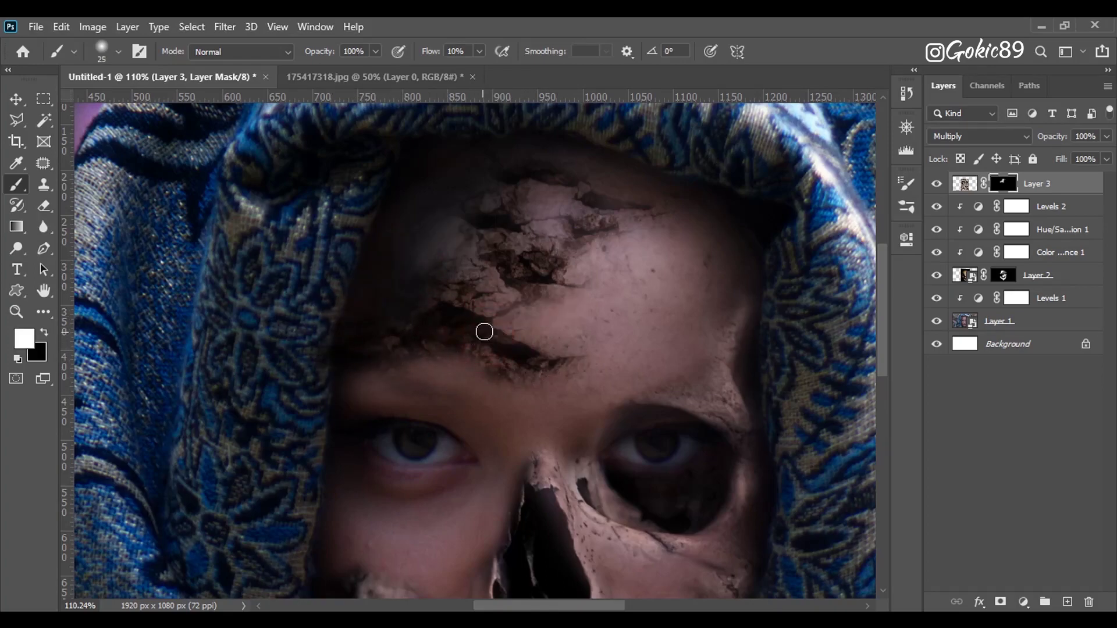
key("x")
key("x")
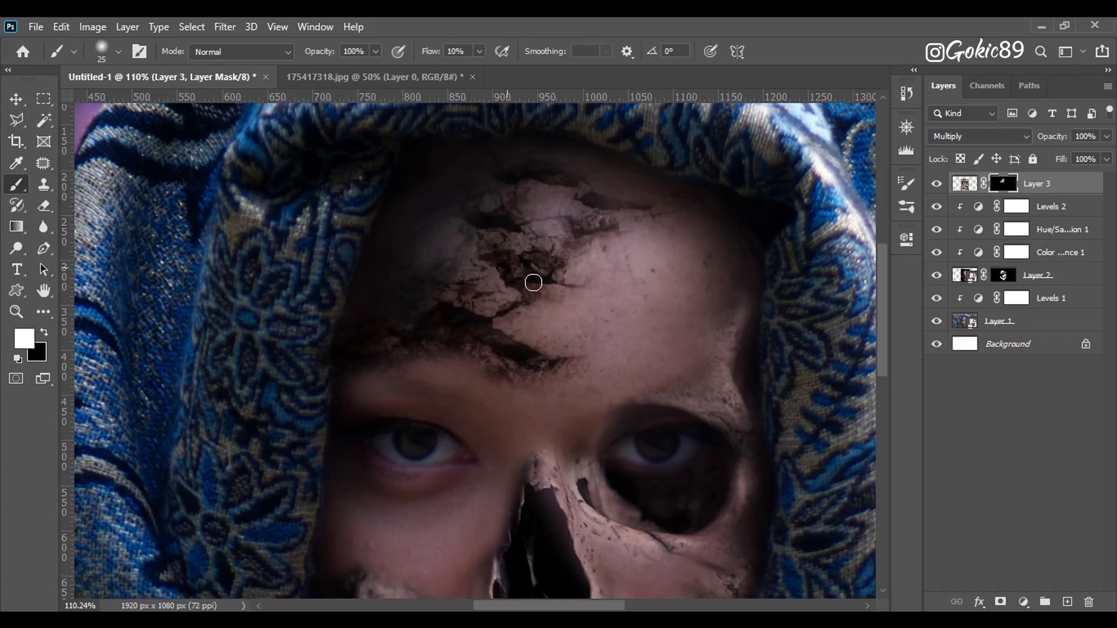
key("x")
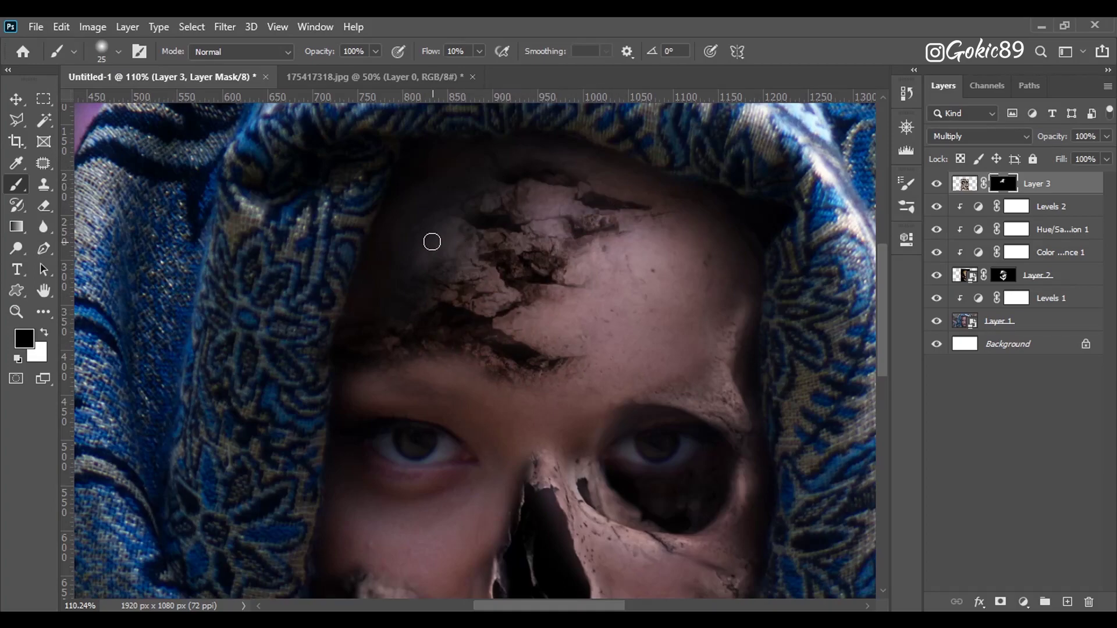
left_click_drag(543, 384, 543, 394)
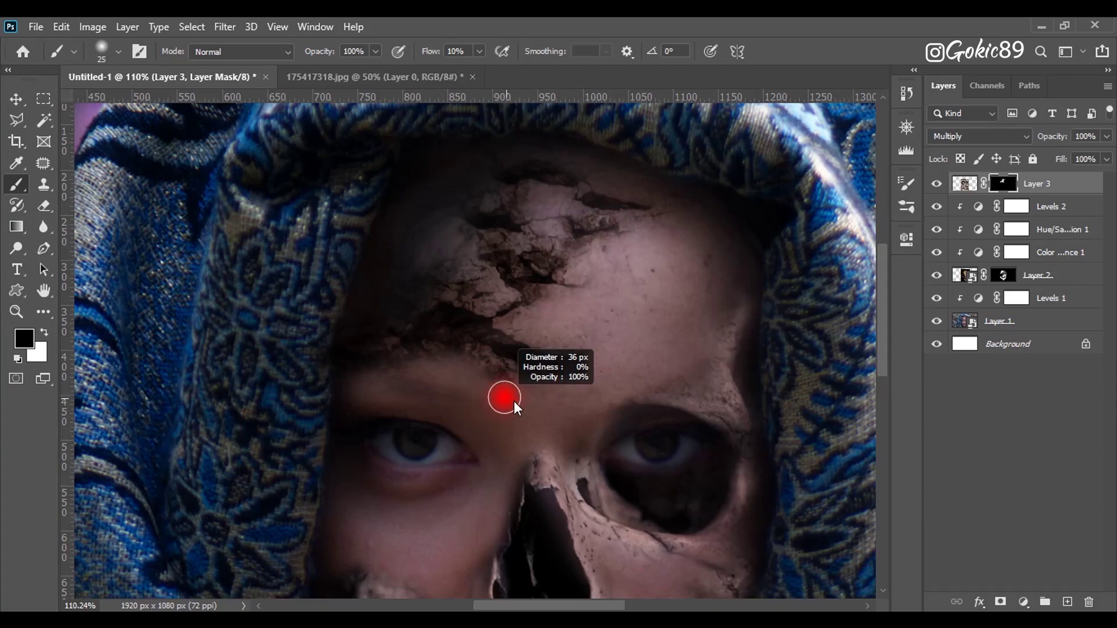
Clip a Color Balance adjustment to the crack texture, shifting midtones toward blue and slightly red.
left_click(1023, 602)
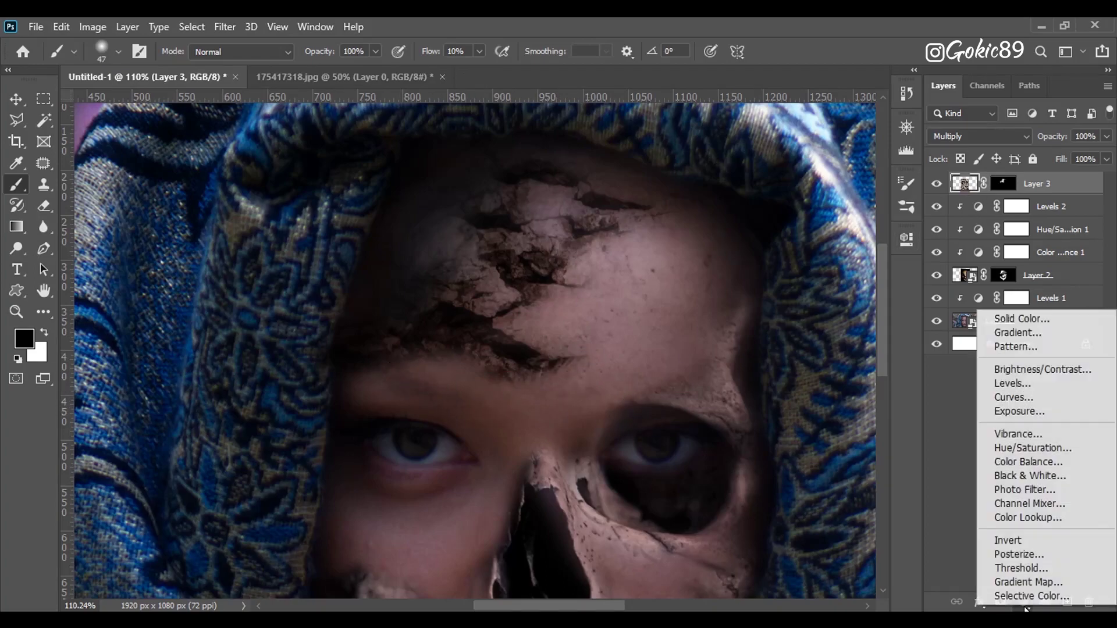
left_click(1012, 464)
key("ctrl+alt+g")
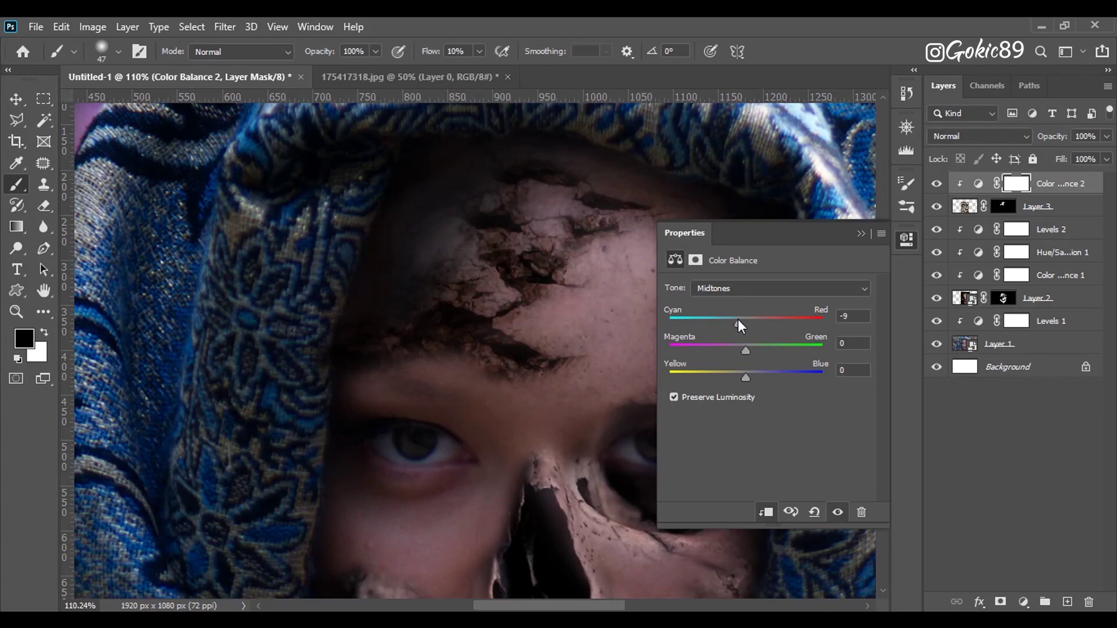
left_click_drag(745, 377, 757, 379)
mouse_move(737, 323)
left_mouse_down()
mouse_move(722, 322)
mouse_move(740, 323)
left_mouse_up()
left_click(862, 232)
Blend the crack texture into the forehead near the hood by painting on Layer 3's mask.
key("ctrl+0")
scroll(482, 465, "up", 2)
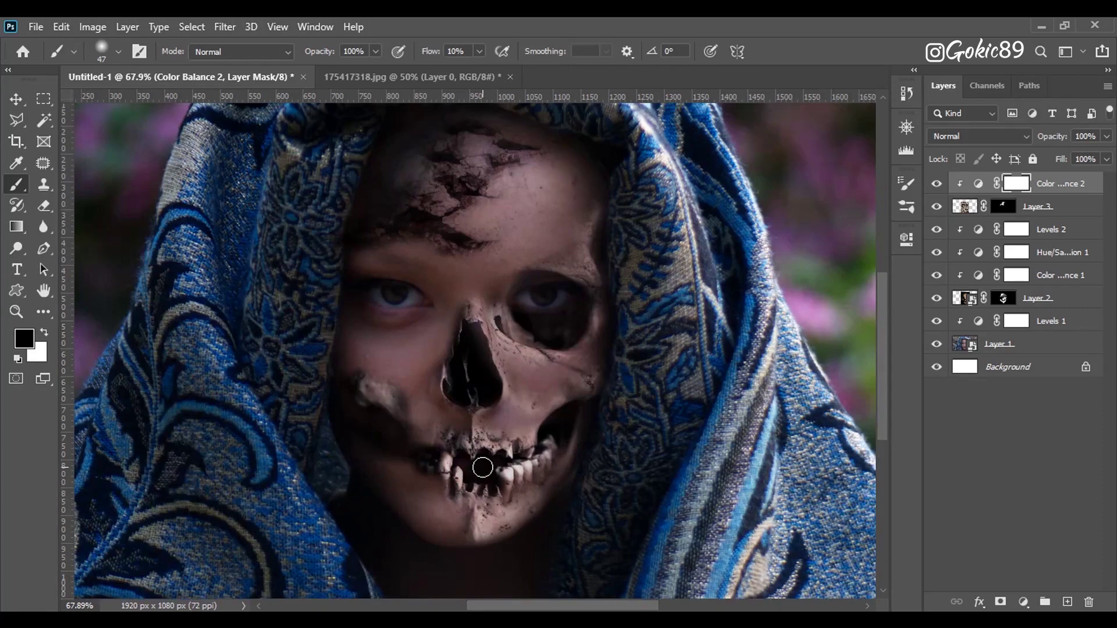
key("alt+bracketleft")
scroll(406, 219, "up", 2)
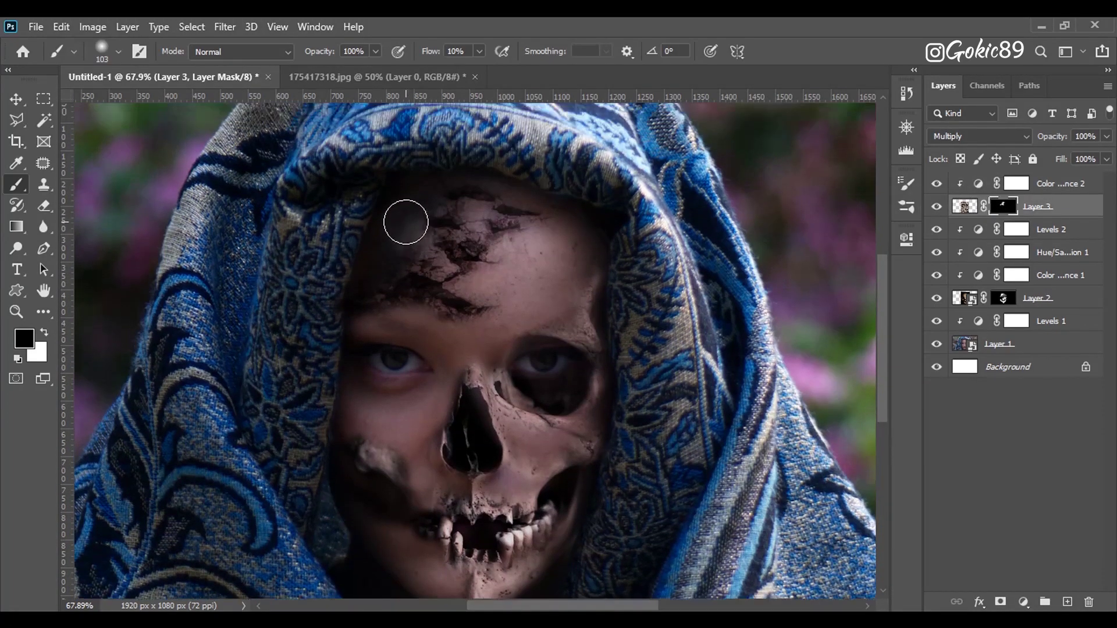
key("x")
left_click_drag(401, 251, 411, 209)
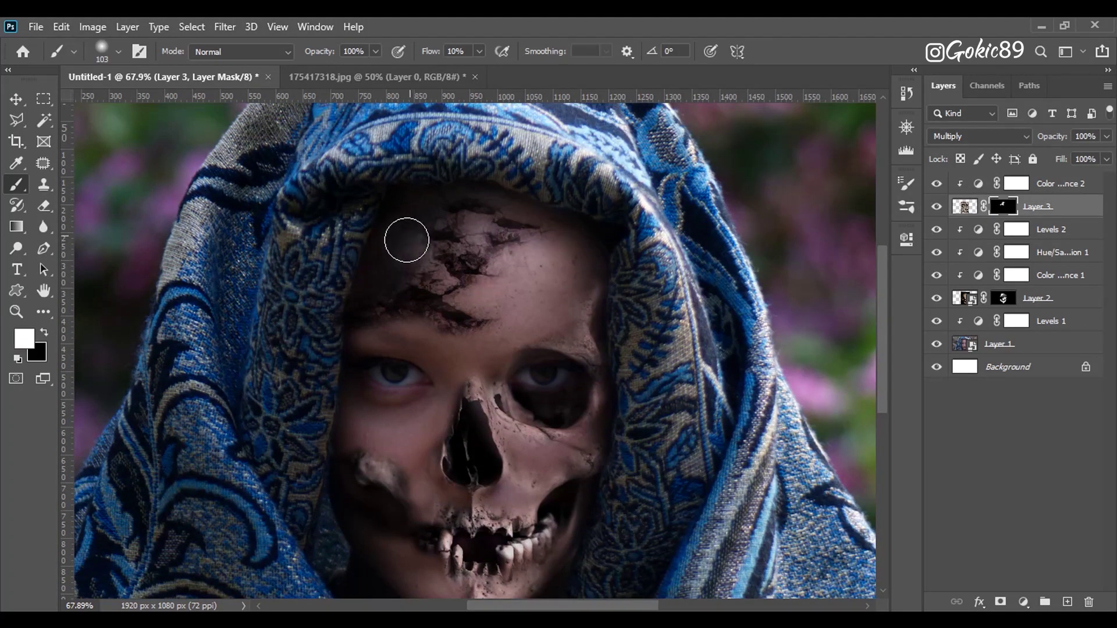
key("x")
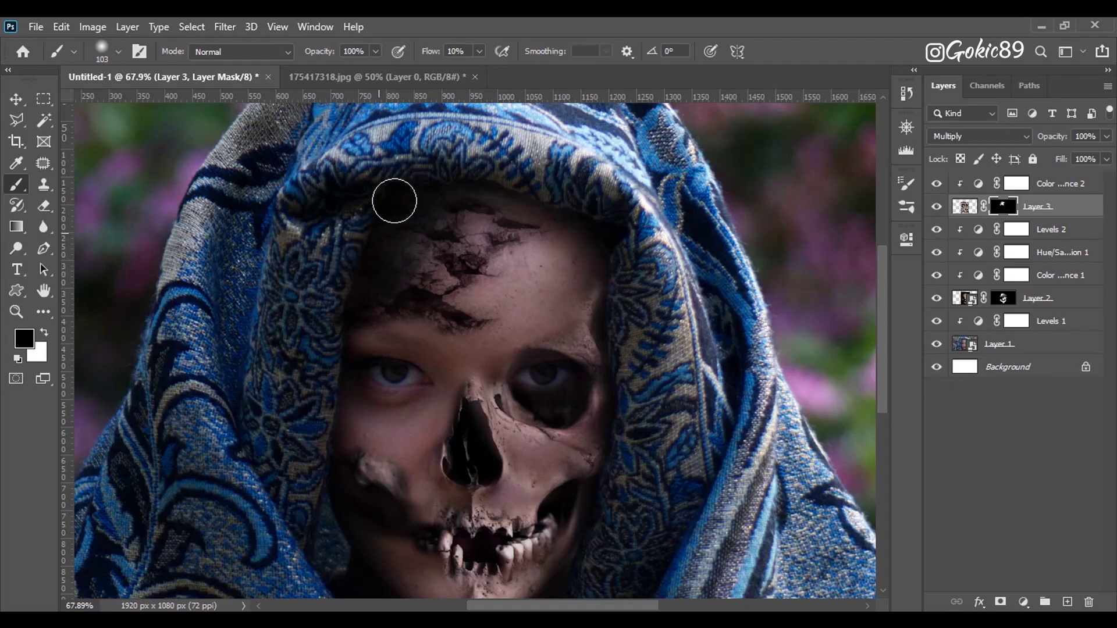
Paint the mask around the mouth and chin, adding a crease and texture below the teeth.
scroll(486, 524, "up", 5)
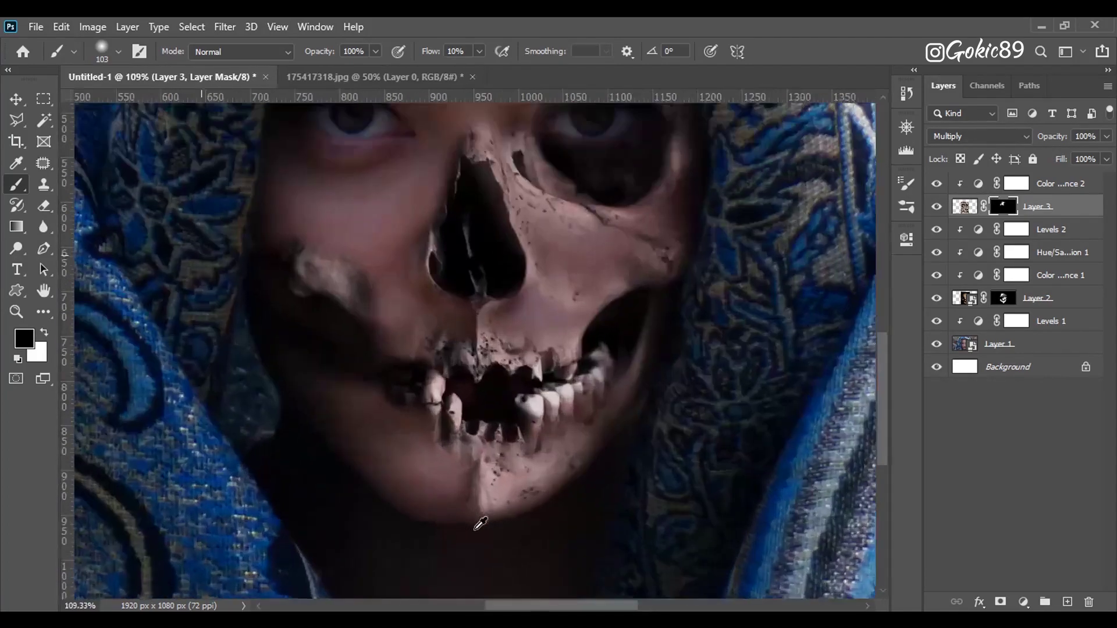
key("x")
mouse_move(537, 496)
left_mouse_down()
mouse_move(444, 474)
mouse_move(544, 480)
mouse_move(507, 480)
left_mouse_up()
key("bracketleft")
key("bracketleft")
key("bracketright")
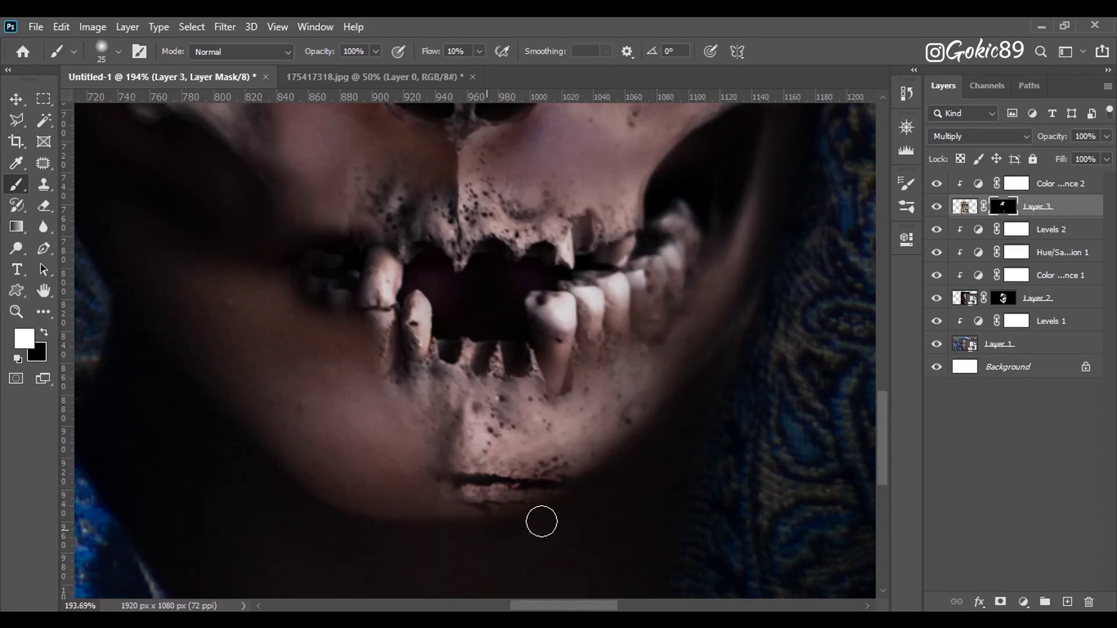
key("x")
key("x")
key("x")
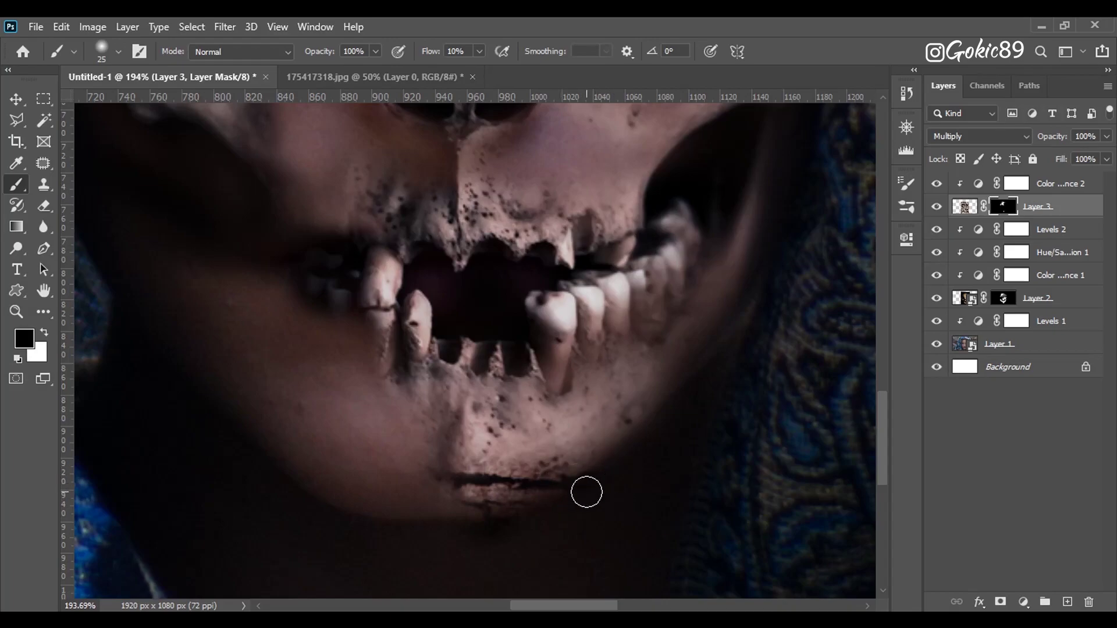
key("x")
mouse_move(614, 421)
left_mouse_down()
mouse_move(666, 386)
mouse_move(591, 395)
left_mouse_up()
key("x")
key("x")
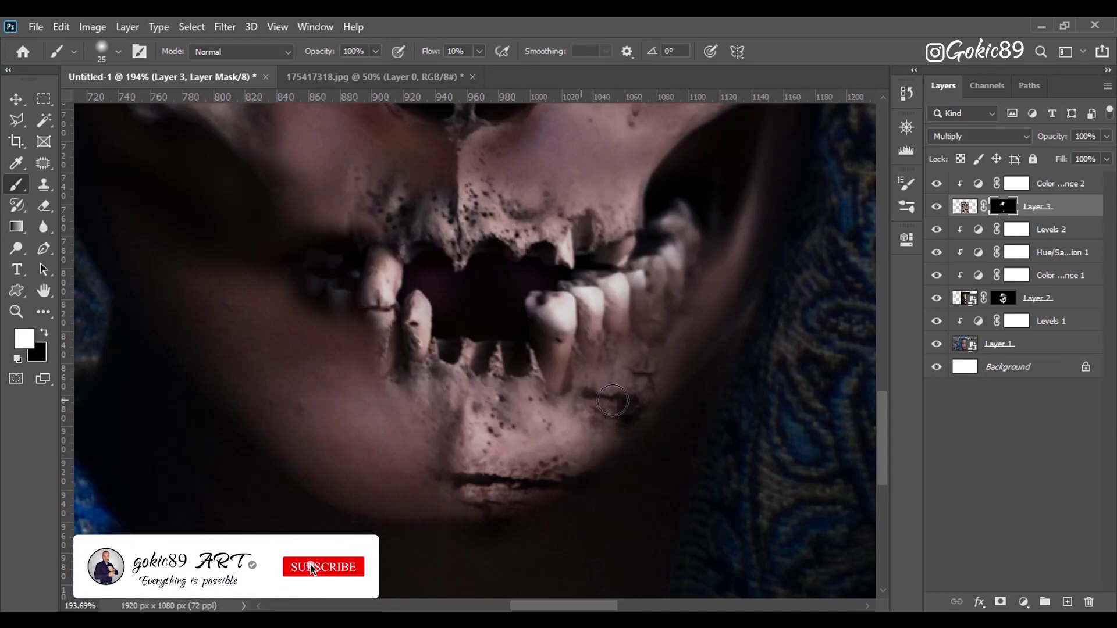
key("x")
key("x")
Blend the texture along the right jaw edge, cheekbone crease and nose edge.
scroll(730, 318, "up", 2)
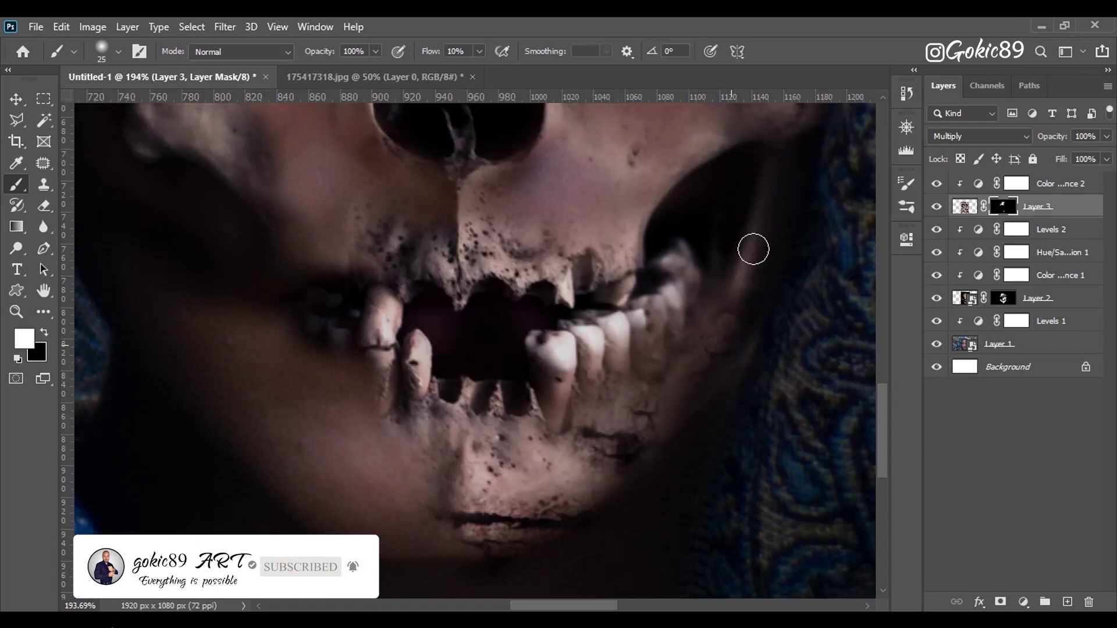
left_click_drag(753, 247, 730, 303)
scroll(615, 574, "right", 5)
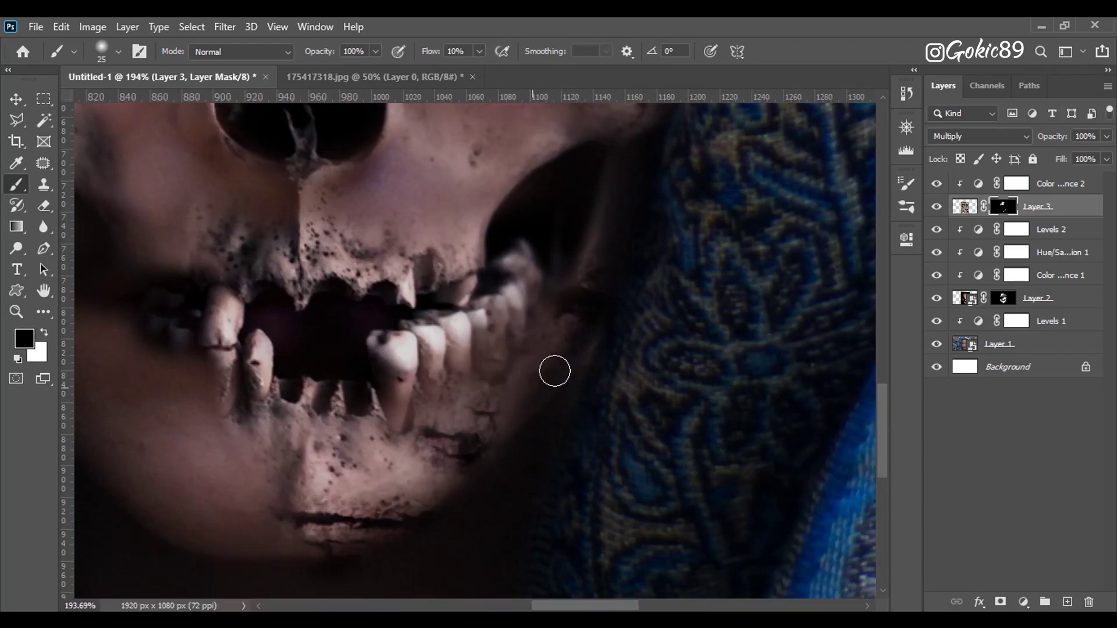
scroll(349, 212, "up", 5)
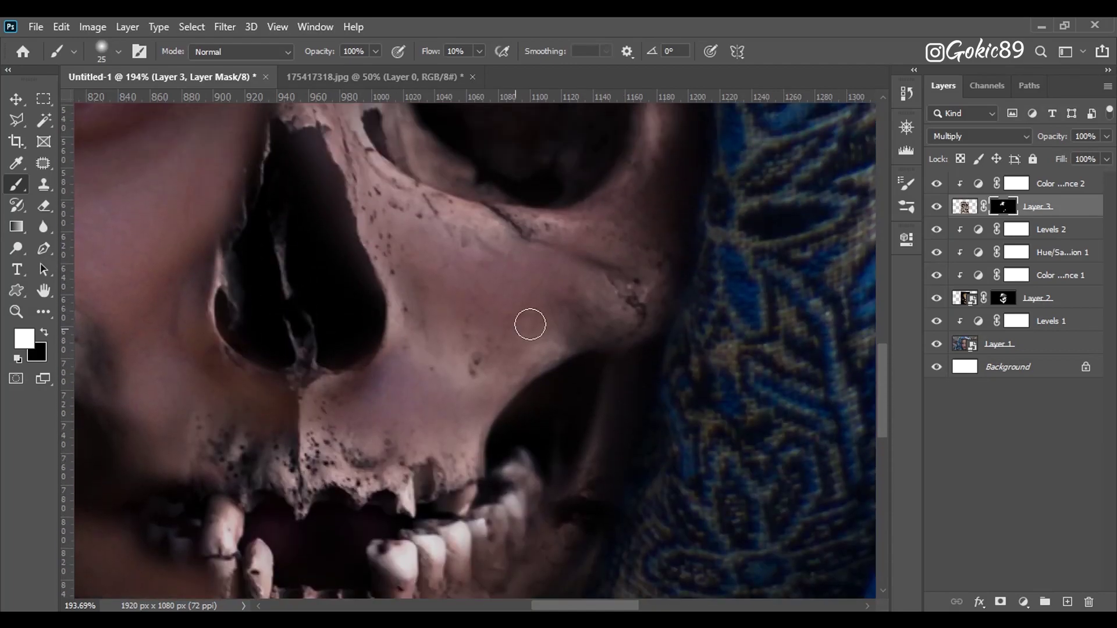
left_click_drag(547, 247, 599, 262)
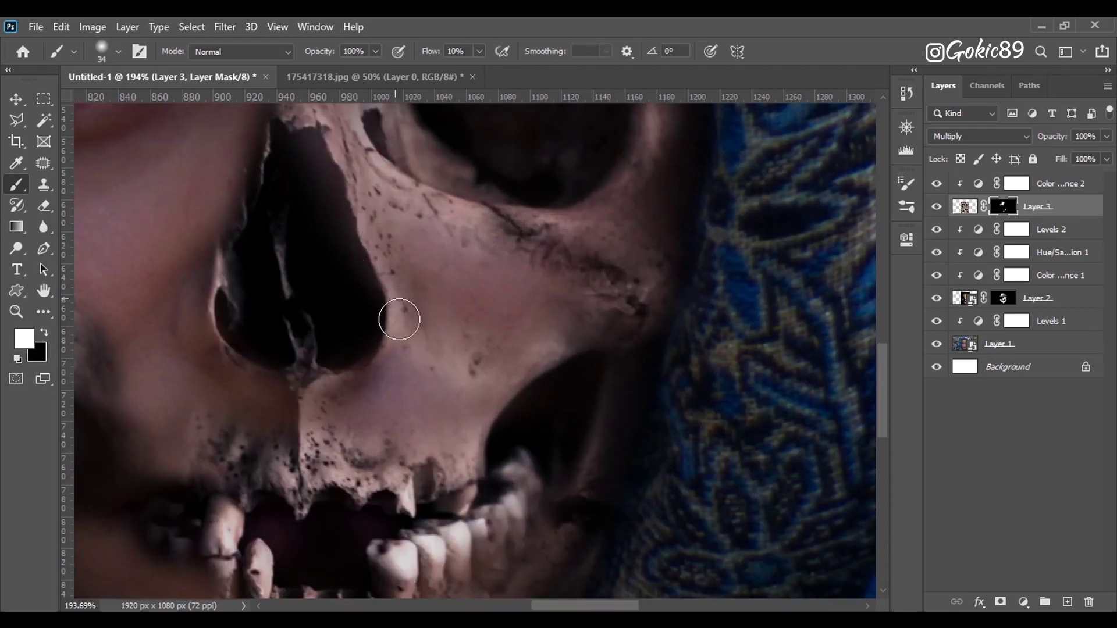
mouse_move(399, 316)
left_mouse_down()
mouse_move(359, 389)
mouse_move(288, 411)
left_mouse_up()
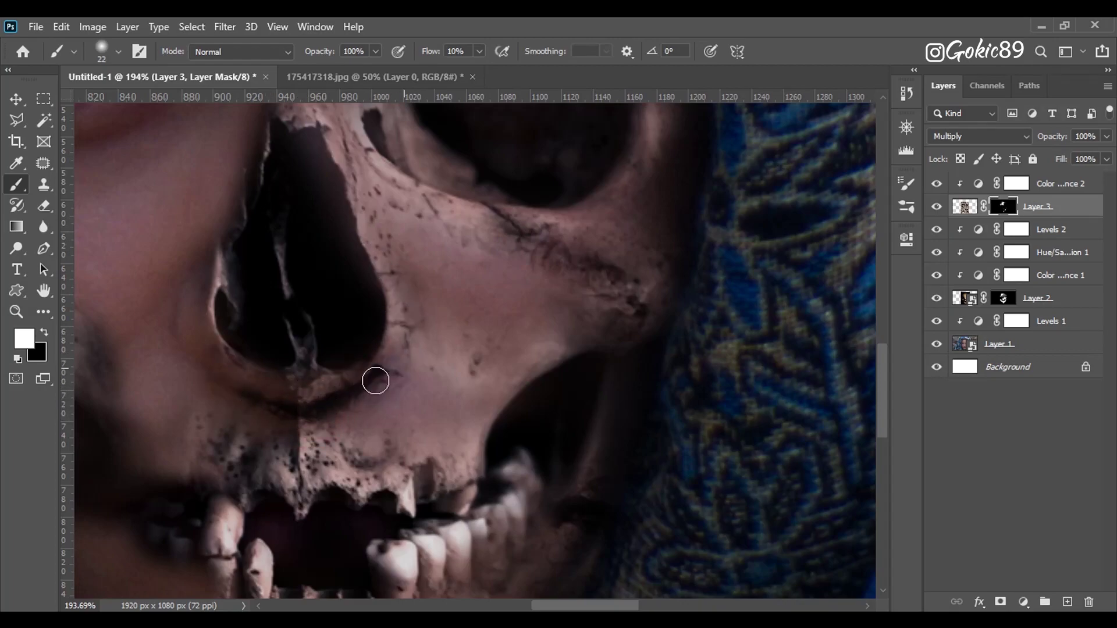
Soften the texture around the nasal cavity and reveal more along the nose bridge.
scroll(362, 311, "up", 3)
scroll(327, 311, "up", 2)
key("x")
mouse_move(327, 311)
left_mouse_down()
mouse_move(366, 386)
mouse_move(327, 269)
mouse_move(343, 325)
mouse_move(354, 307)
mouse_move(339, 249)
mouse_move(292, 178)
mouse_move(366, 212)
mouse_move(522, 337)
mouse_move(479, 319)
mouse_move(488, 327)
left_mouse_up()
key("x")
Refine the mask around the eye socket's upper edge and inner corner, darkening around it.
scroll(667, 165, "up", 1)
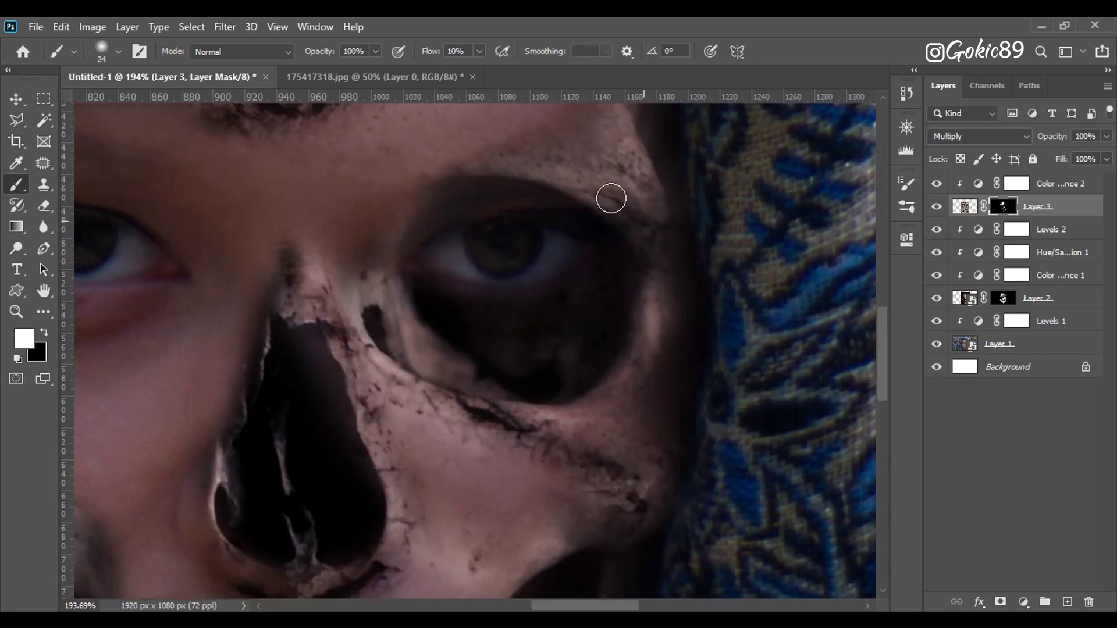
scroll(658, 244, "up", 1)
scroll(628, 185, "up", 1)
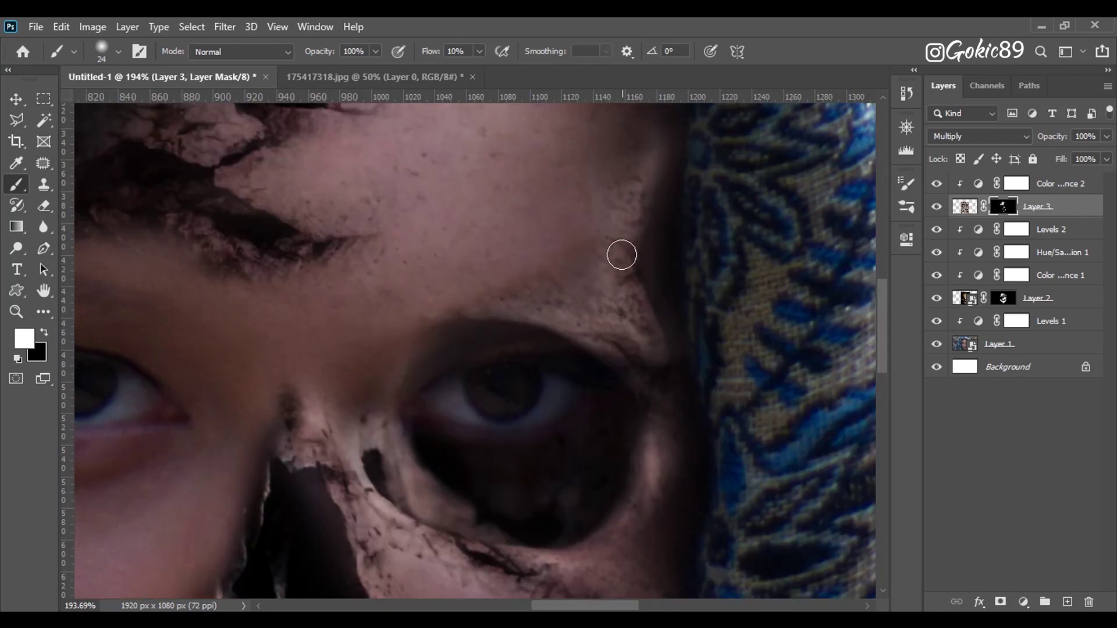
left_click_drag(446, 316, 386, 384)
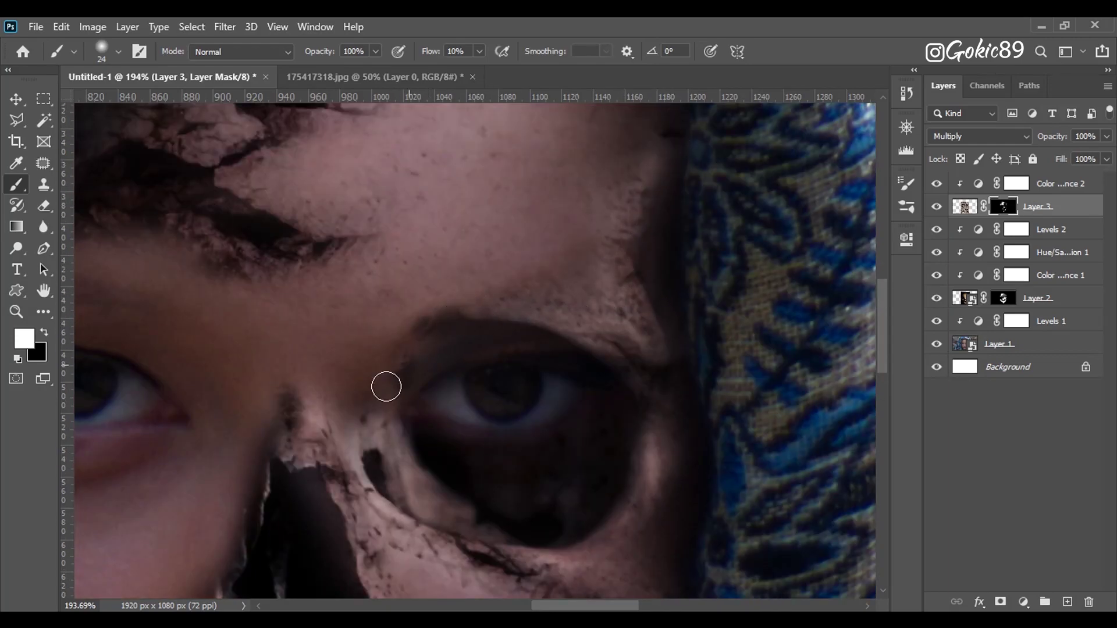
key("x")
left_click_drag(387, 337, 412, 345)
key("x")
key("x")
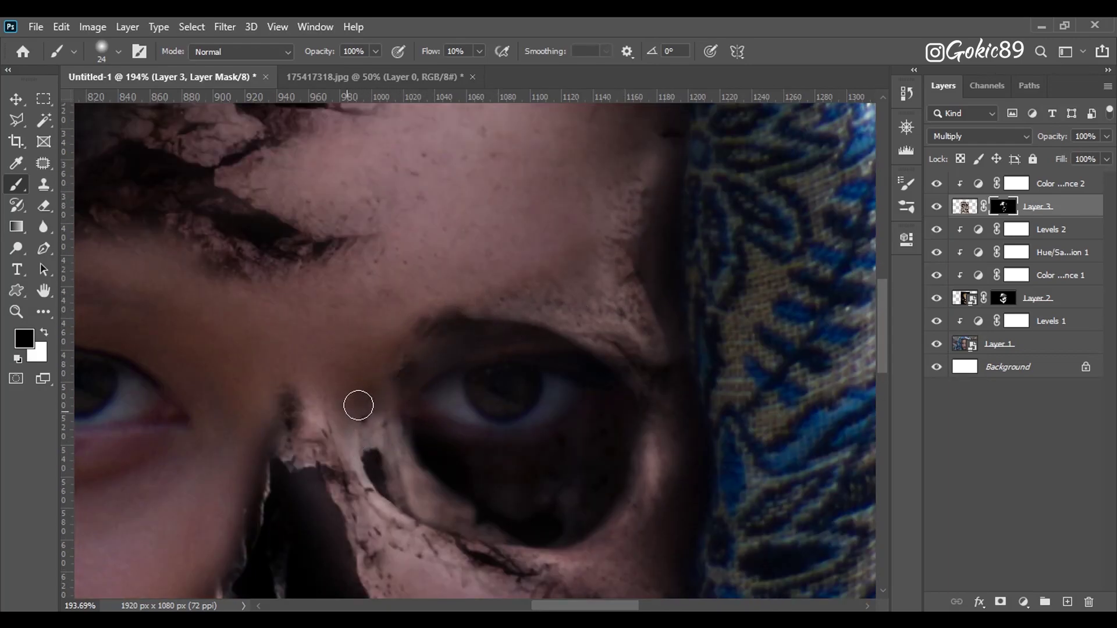
key("x")
mouse_move(363, 384)
left_mouse_down()
mouse_move(372, 379)
mouse_move(341, 350)
mouse_move(378, 402)
left_mouse_up()
key("x")
key("x")
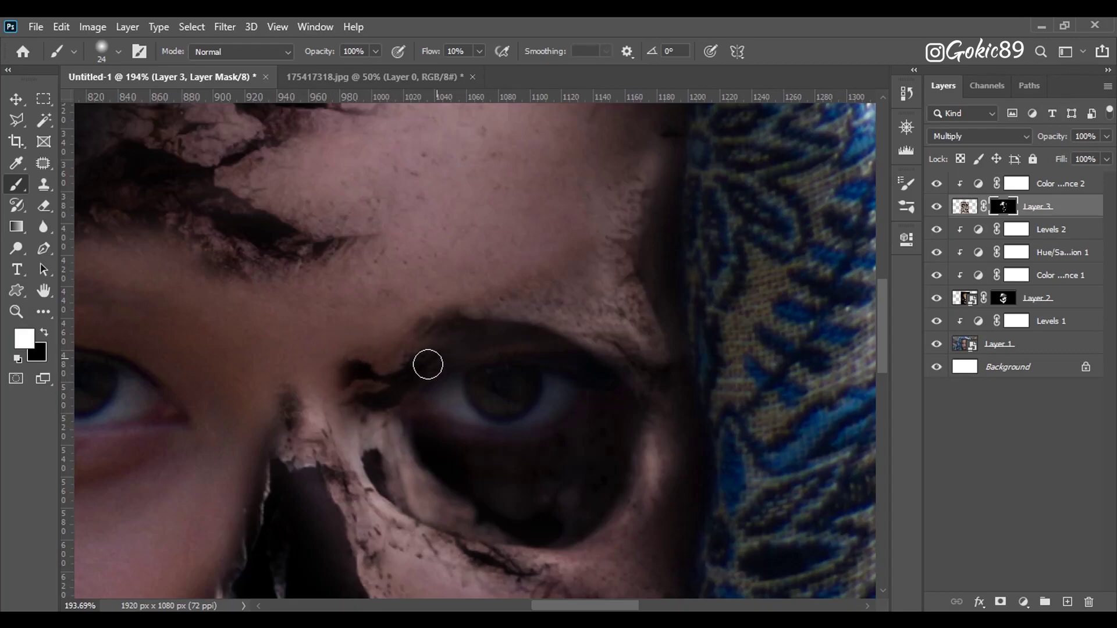
key("x")
Zoom out with the Hand tool to review the whole face, then return to the Brush.
scroll(492, 499, "down", 5)
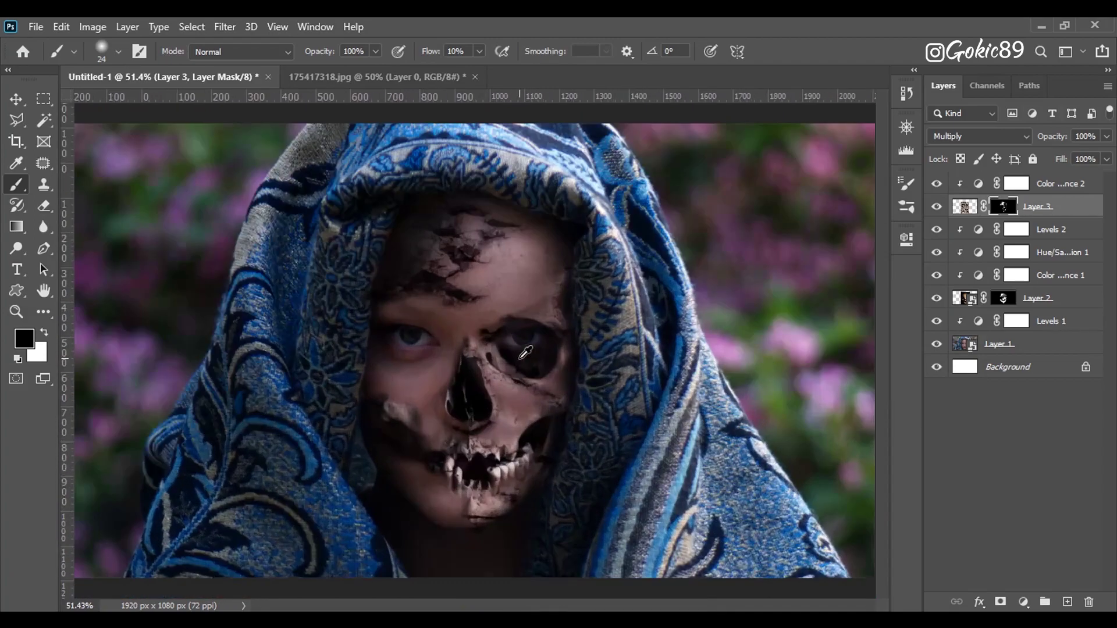
scroll(491, 499, "up", 5)
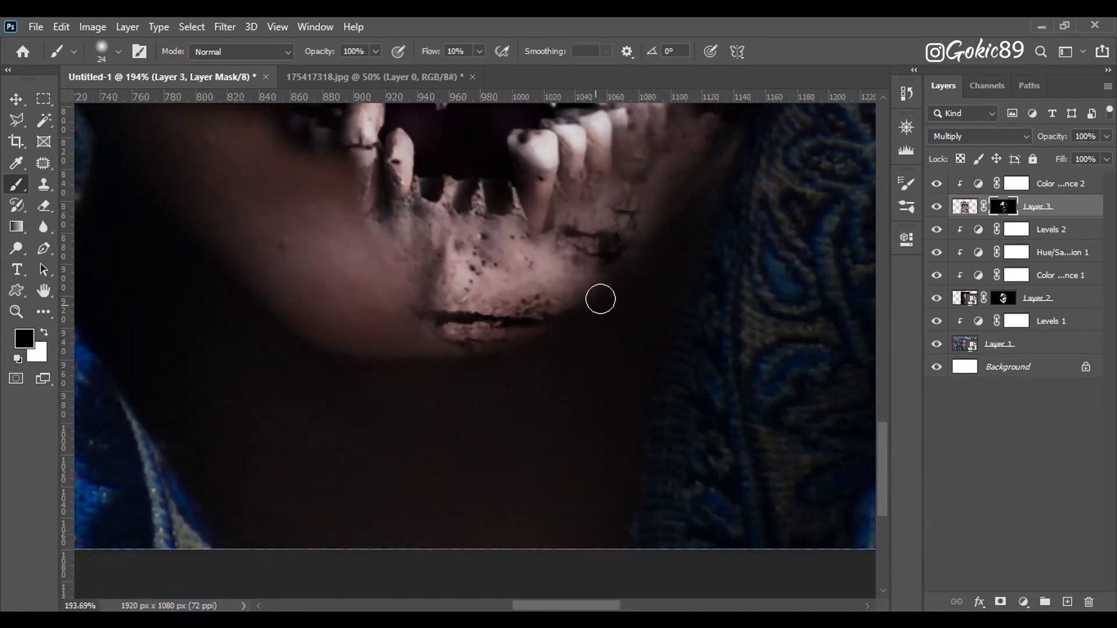
key("h")
scroll(503, 440, "down", 6)
scroll(503, 441, "up", 1)
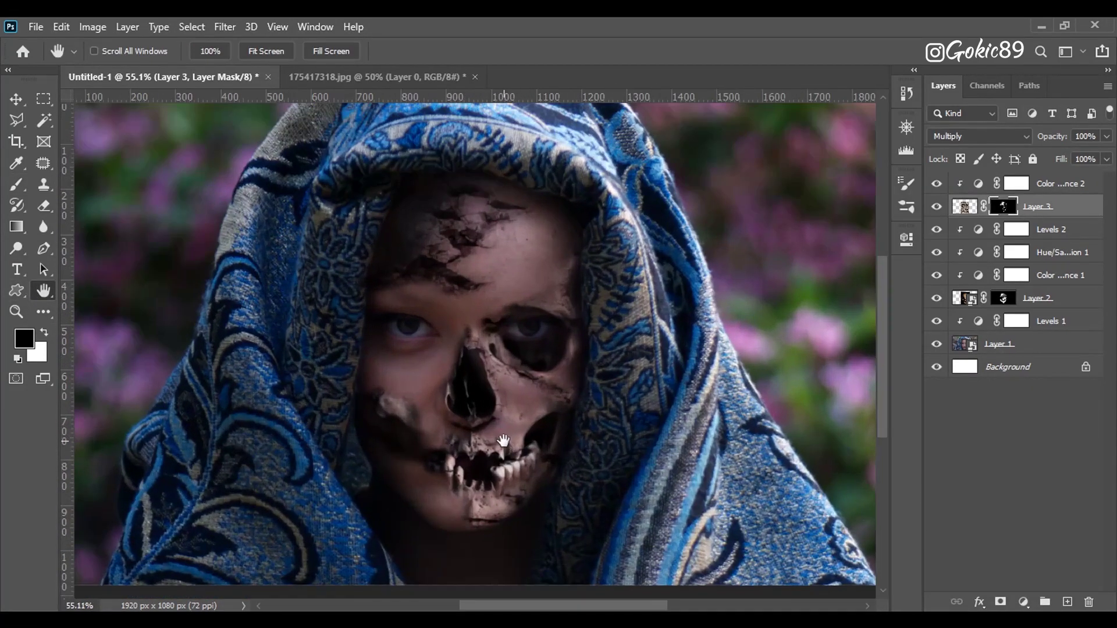
key("b")
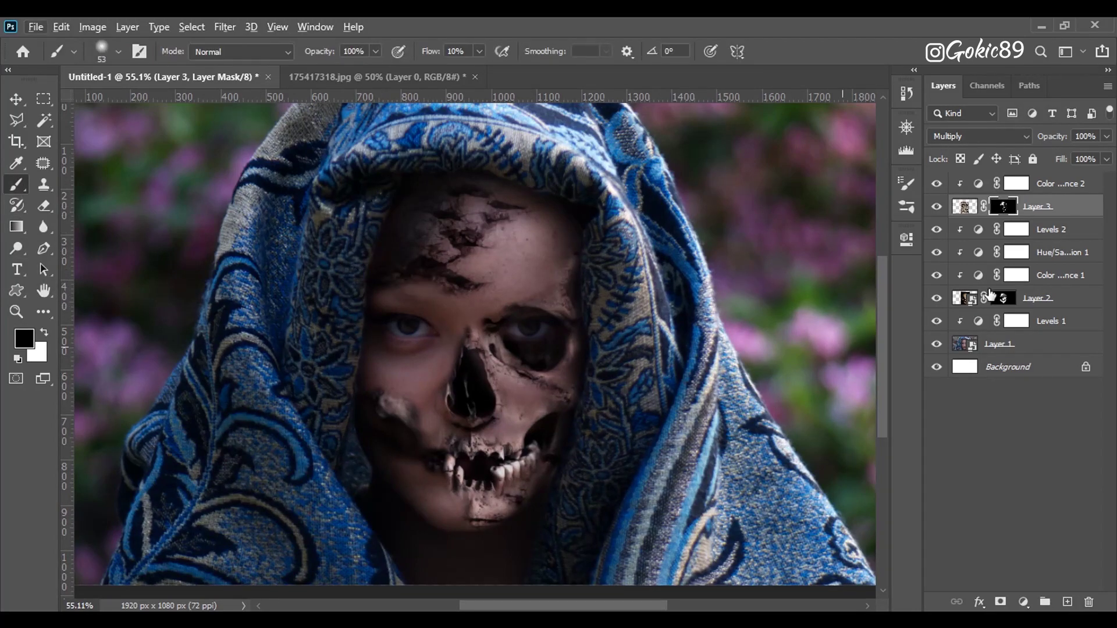
Add a light grey c6c6c6 Solid Color fill at the top, set to Screen, and select its mask.
left_click(1017, 184)
left_click(1031, 607)
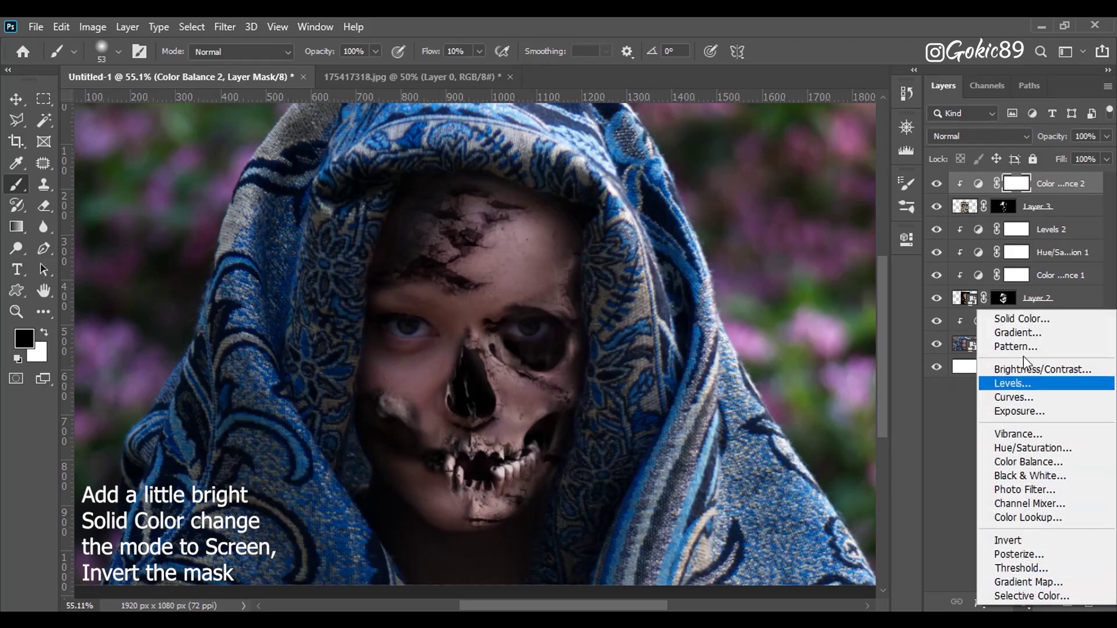
left_click(1016, 320)
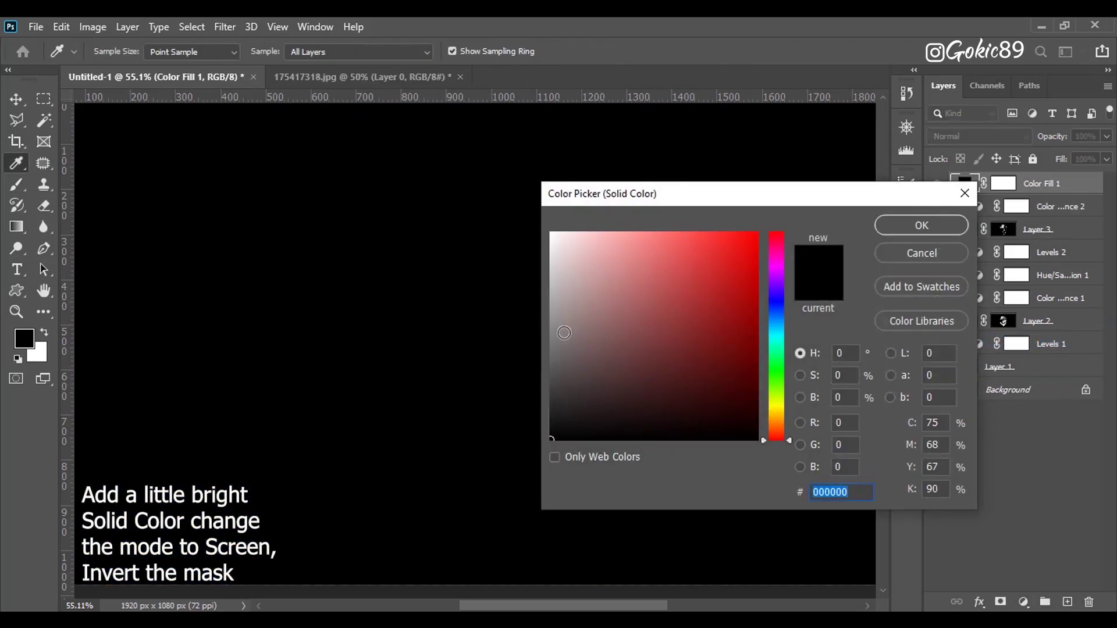
left_click_drag(564, 333, 552, 278)
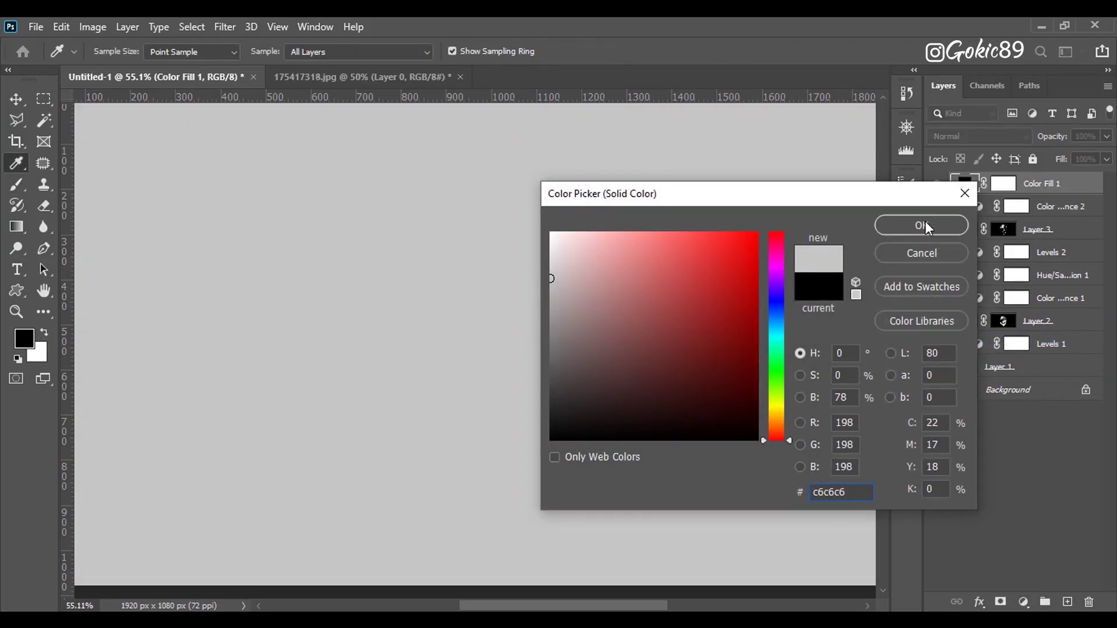
left_click(925, 224)
left_click(978, 136)
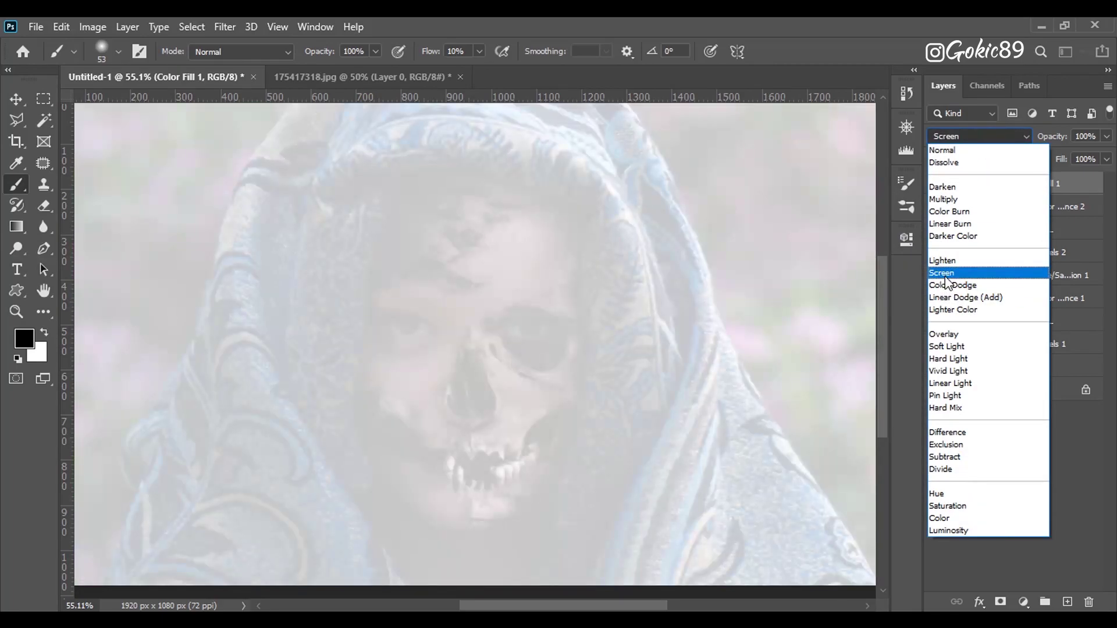
left_click(946, 275)
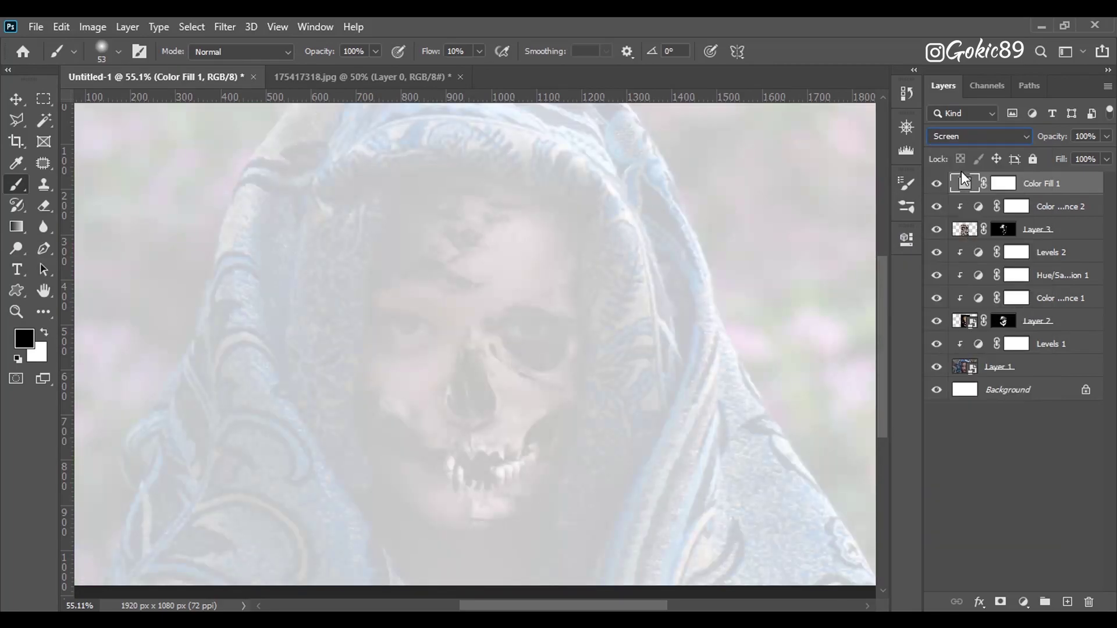
left_click(1003, 187)
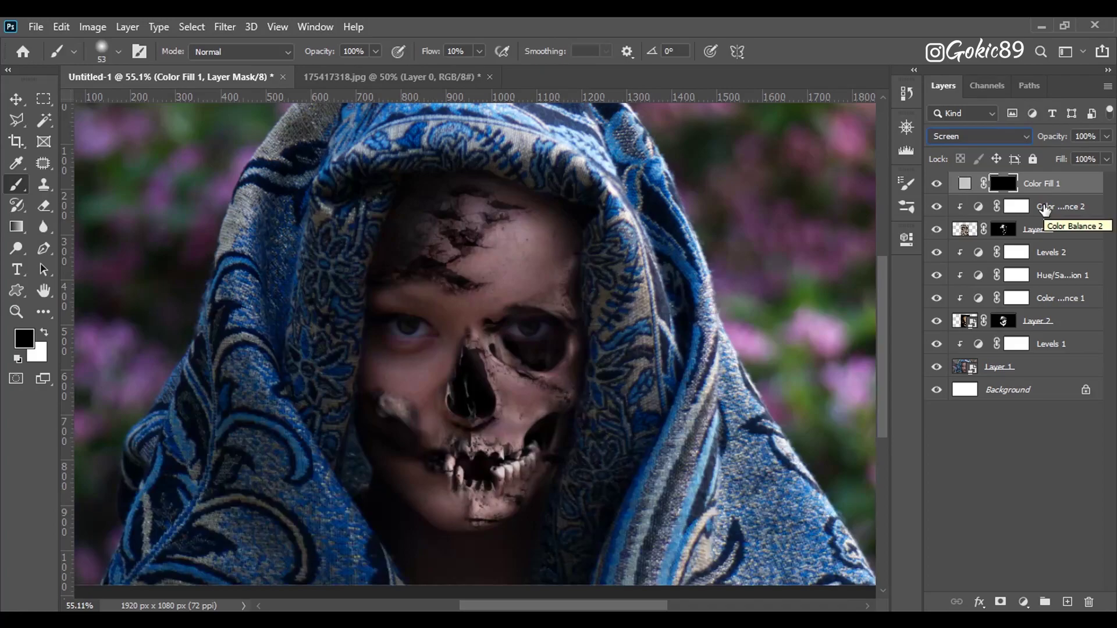
Paint a pale white glow over the iris on the grey fill's mask.
key("h")
scroll(588, 334, "up", 8)
key("b")
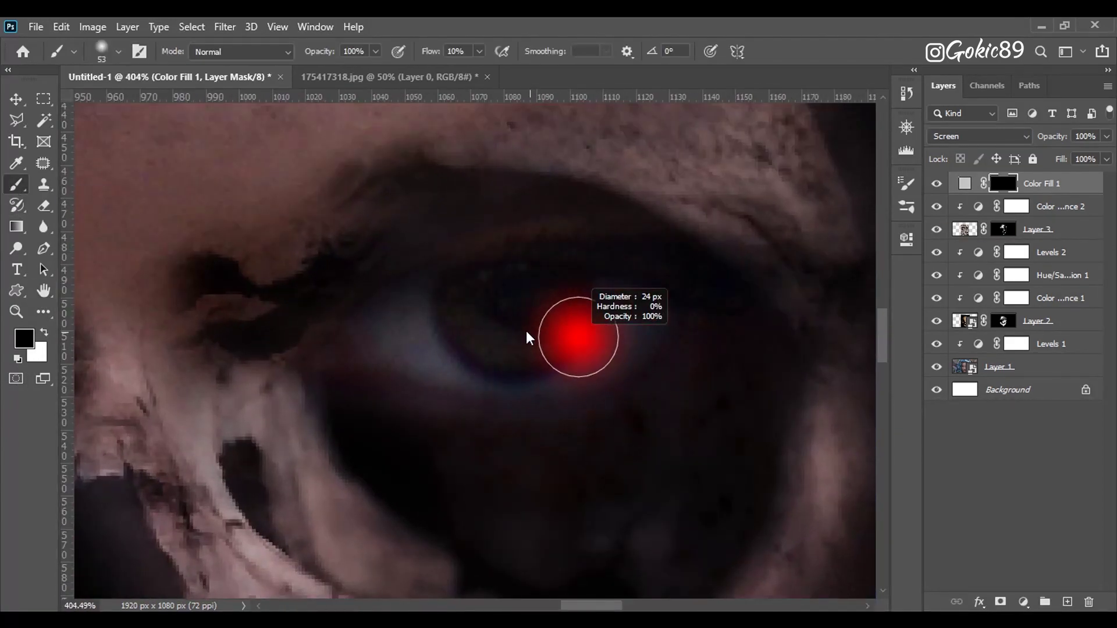
key("x")
mouse_move(568, 304)
left_mouse_down()
mouse_move(550, 344)
mouse_move(466, 289)
mouse_move(559, 294)
mouse_move(454, 302)
mouse_move(500, 337)
mouse_move(478, 344)
mouse_move(529, 292)
mouse_move(482, 307)
mouse_move(545, 334)
mouse_move(460, 349)
left_mouse_up()
key("bracketright")
Touch up the glow: fill the iris notch in white and darken the pupil in black.
key("x")
key("x")
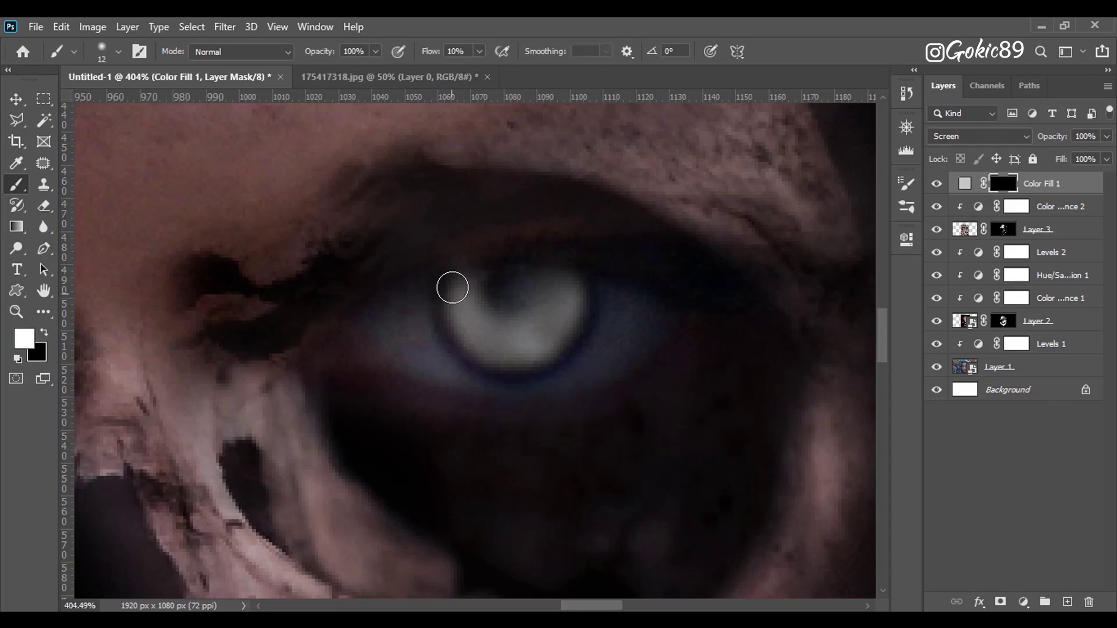
key("x")
key("x")
key("bracketright")
mouse_move(539, 305)
left_mouse_down()
mouse_move(501, 300)
mouse_move(516, 314)
mouse_move(534, 302)
mouse_move(499, 291)
mouse_move(532, 317)
mouse_move(498, 330)
mouse_move(544, 306)
left_mouse_up()
key("x")
key("x")
key("bracketleft")
key("x")
Lower the glow layer's opacity to 86% and view the whole image.
key("h")
key("ctrl+0")
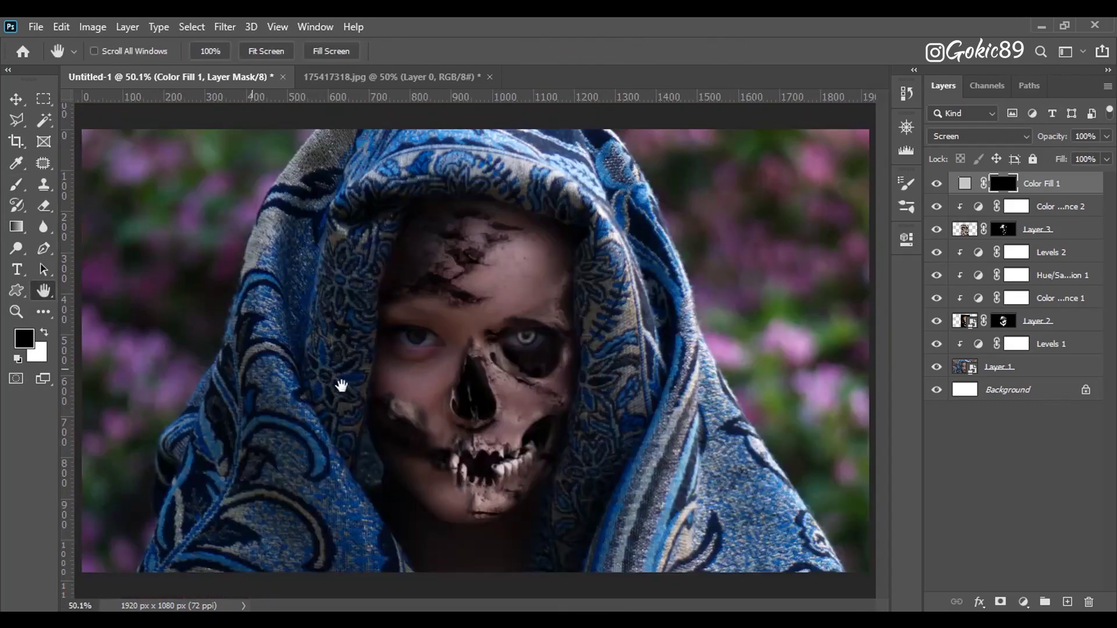
scroll(561, 327, "up", 5)
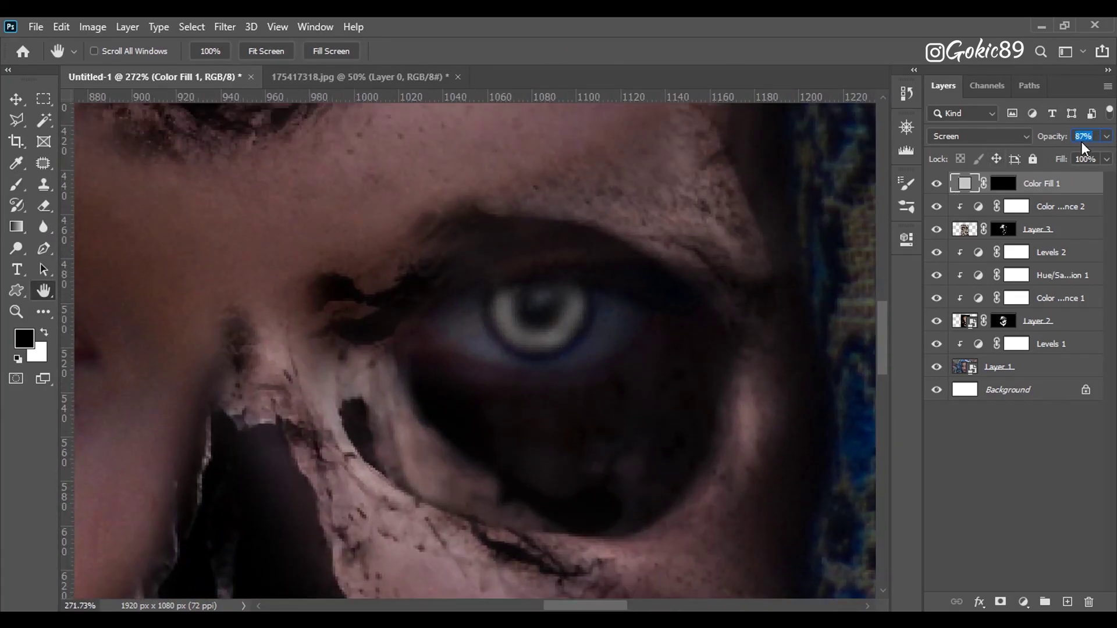
key("Down")
key("ctrl+0")
scroll(493, 414, "up", 1)
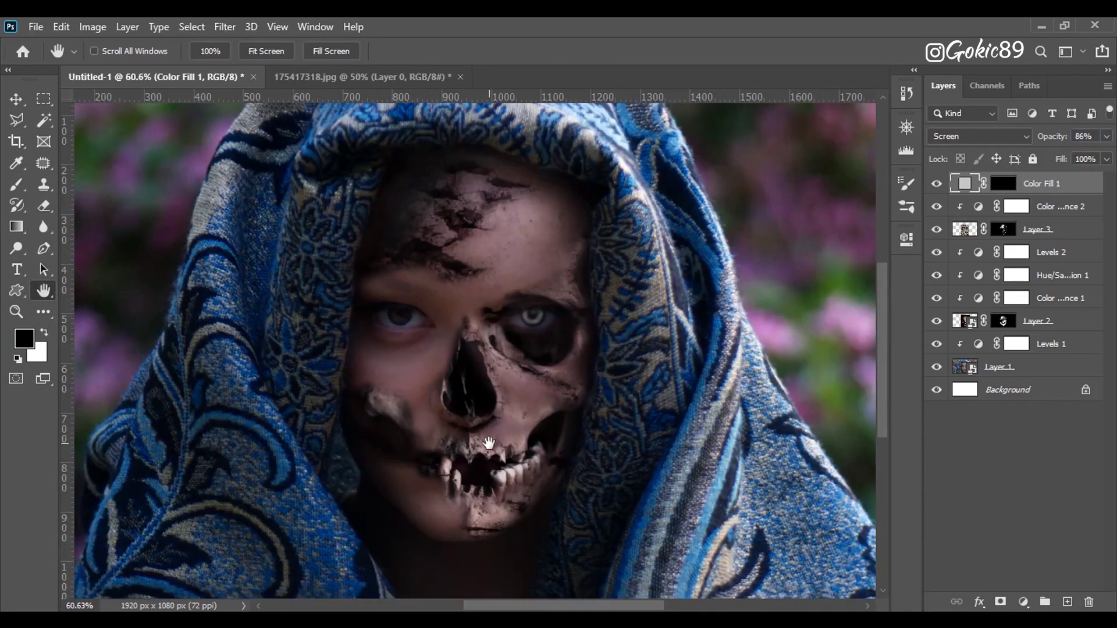
scroll(489, 444, "down", 1)
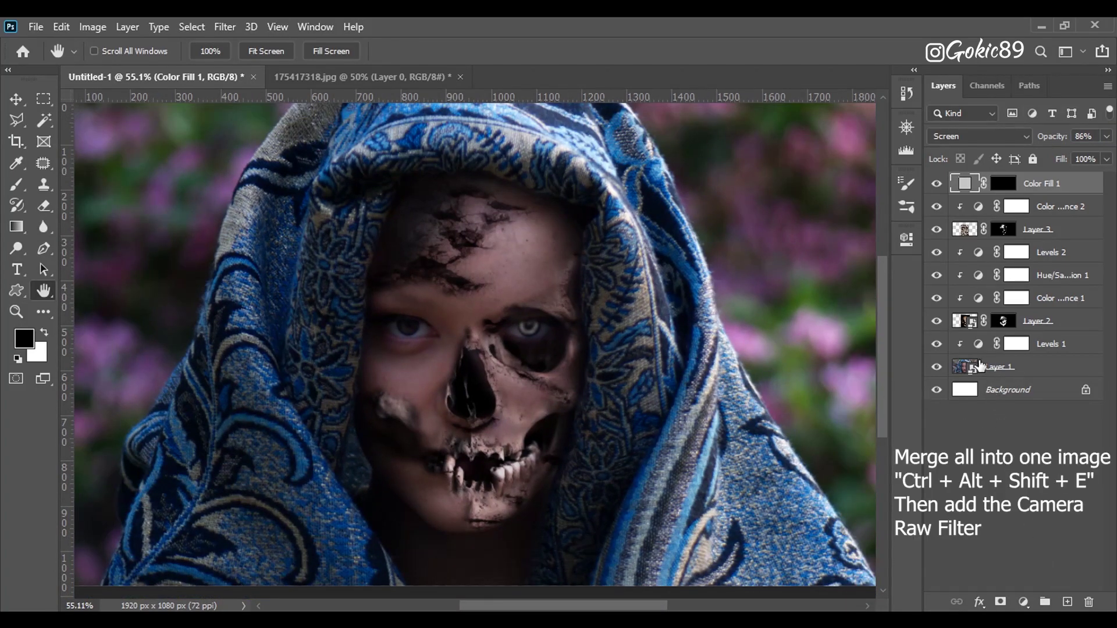
Stamp all visible layers into Layer 4 and, in Camera Raw, cool the temperature and set Exposure -0.35.
key("ctrl+alt+shift+e")
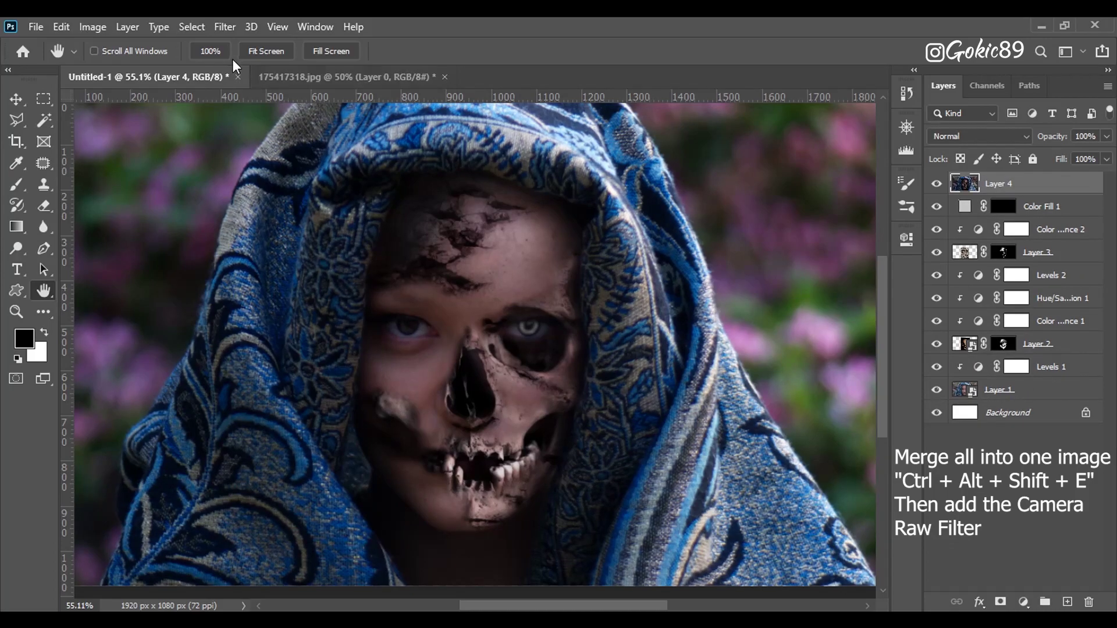
left_click(233, 30)
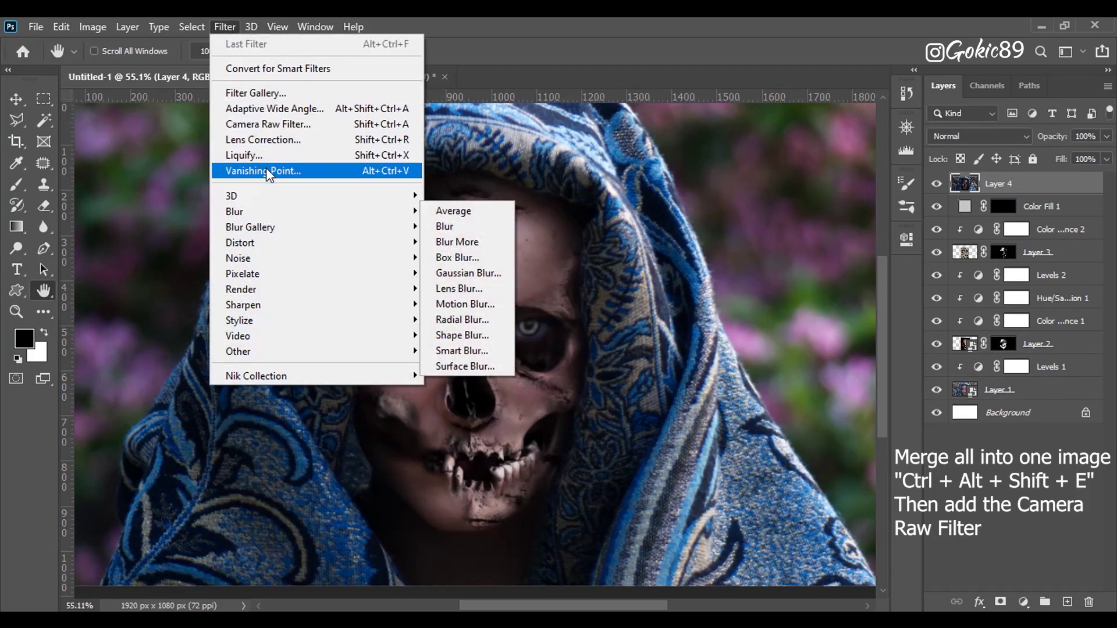
left_click(271, 124)
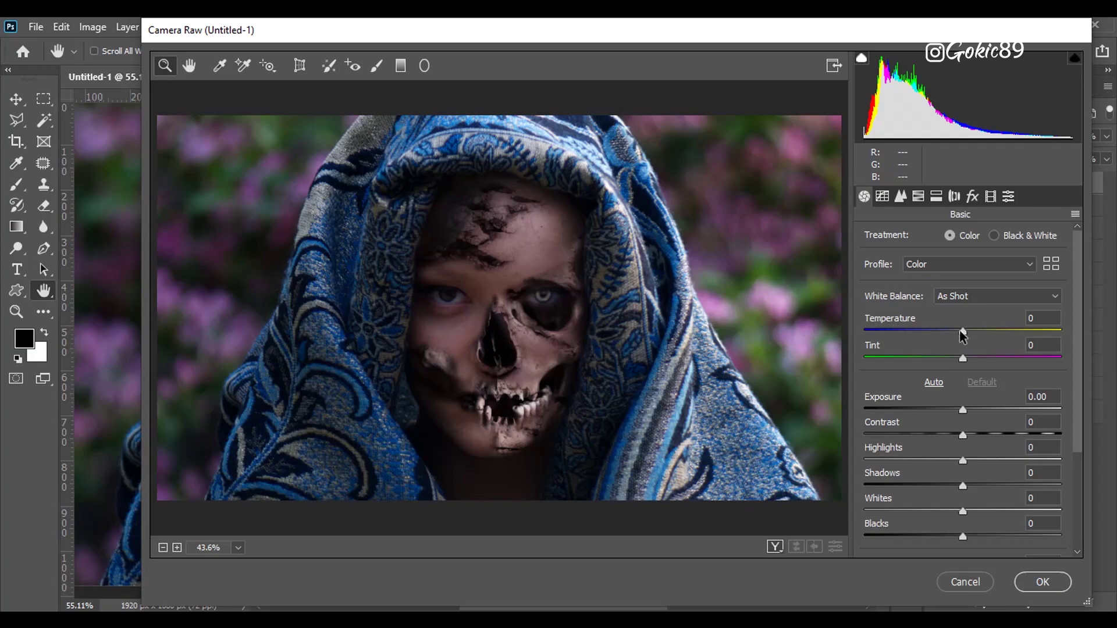
left_click_drag(964, 334, 951, 336)
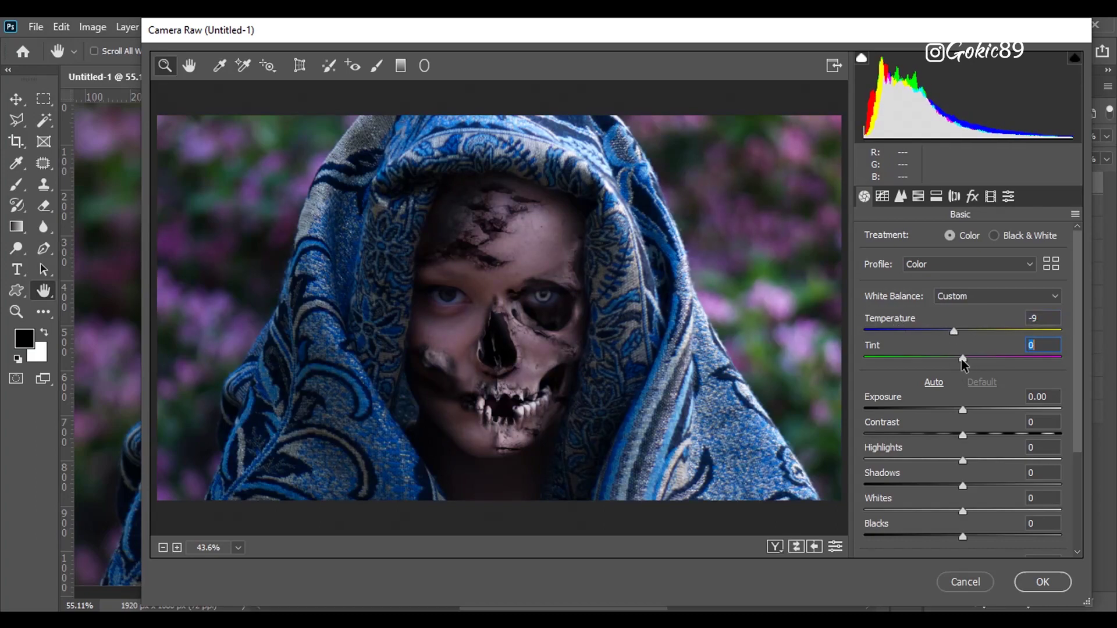
mouse_move(962, 359)
left_mouse_down()
mouse_move(992, 357)
mouse_move(943, 359)
mouse_move(962, 358)
left_mouse_up()
left_click_drag(964, 412, 965, 430)
Set Texture +12, Clarity +11, Vibrance +10 and Saturation -17, then apply the Camera Raw filter.
scroll(980, 418, "down", 5)
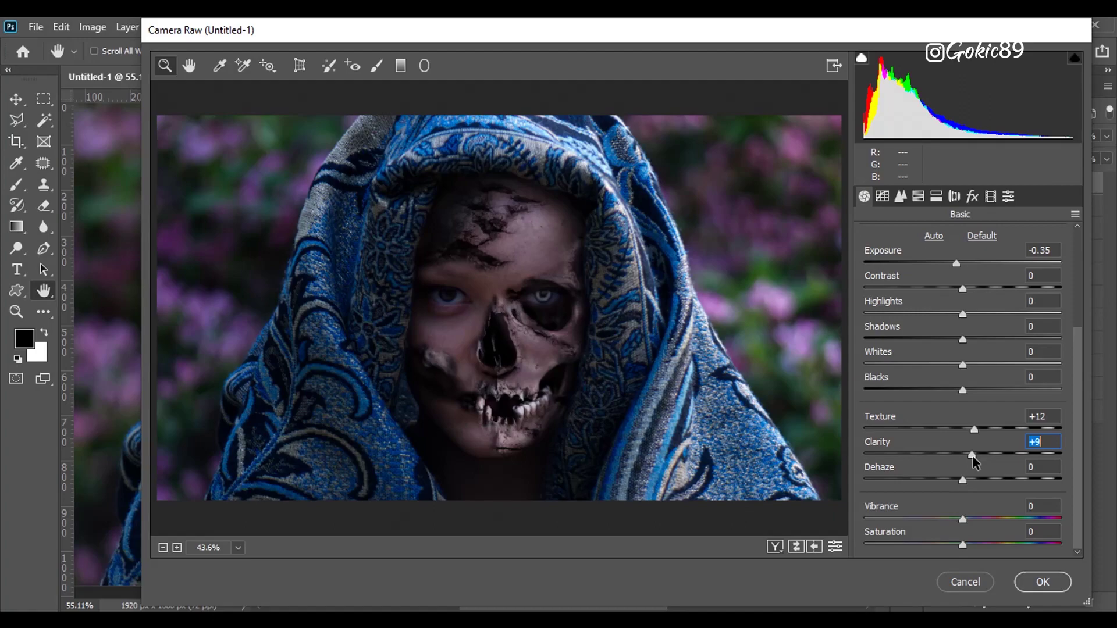
left_click_drag(973, 457, 974, 456)
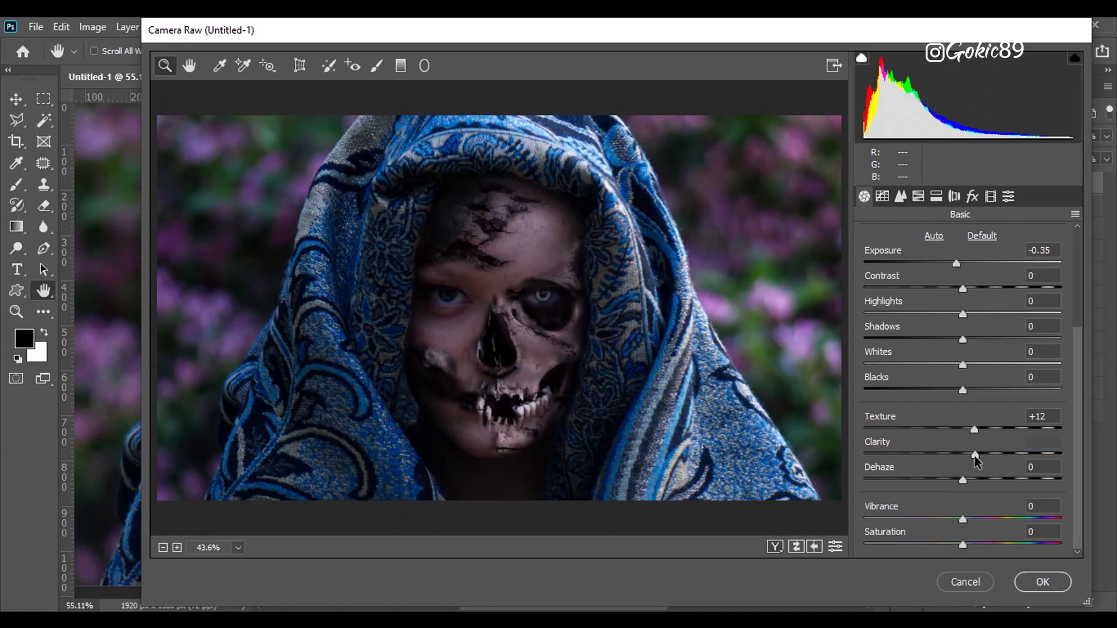
mouse_move(968, 525)
left_mouse_down()
mouse_move(989, 524)
mouse_move(969, 524)
mouse_move(979, 526)
left_mouse_up()
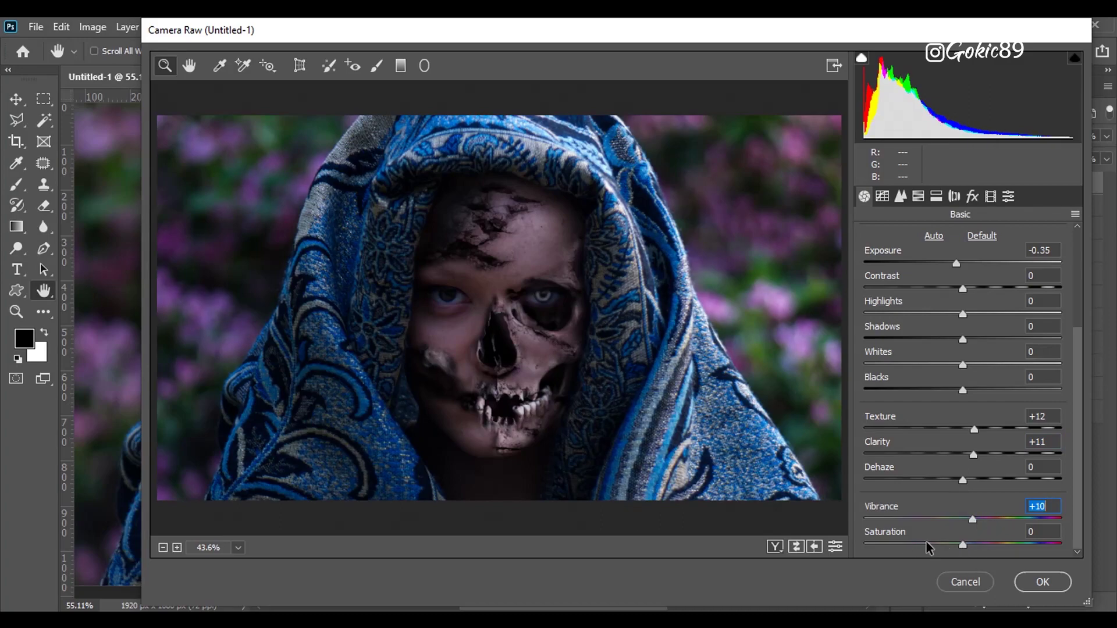
left_click_drag(963, 546, 937, 547)
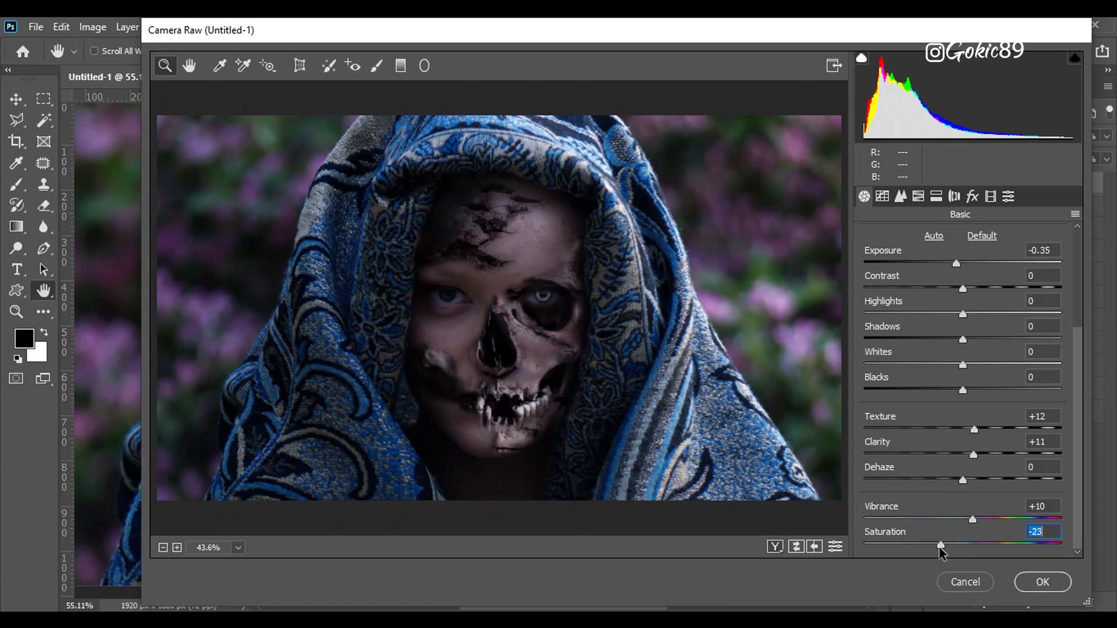
left_click(1042, 582)
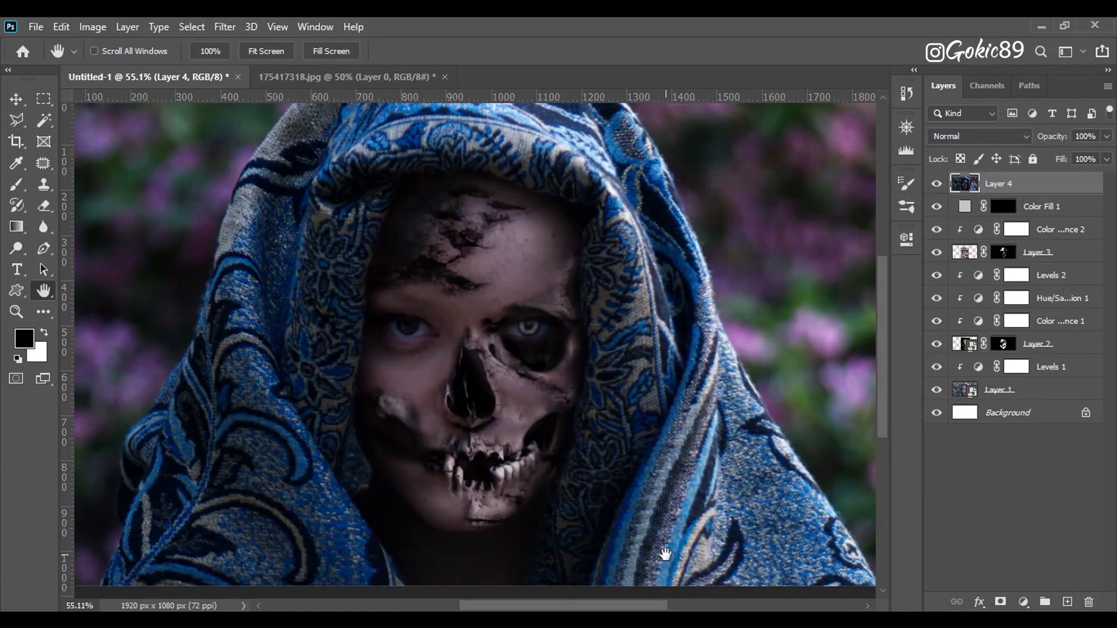
scroll(521, 374, "down", 2)
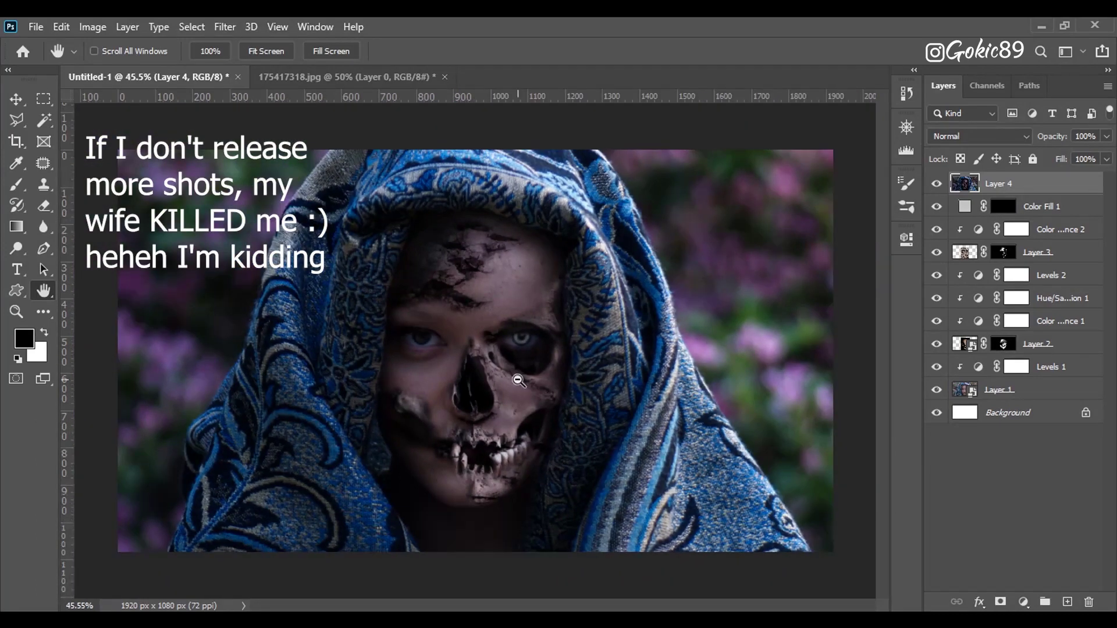
scroll(512, 382, "up", 2)
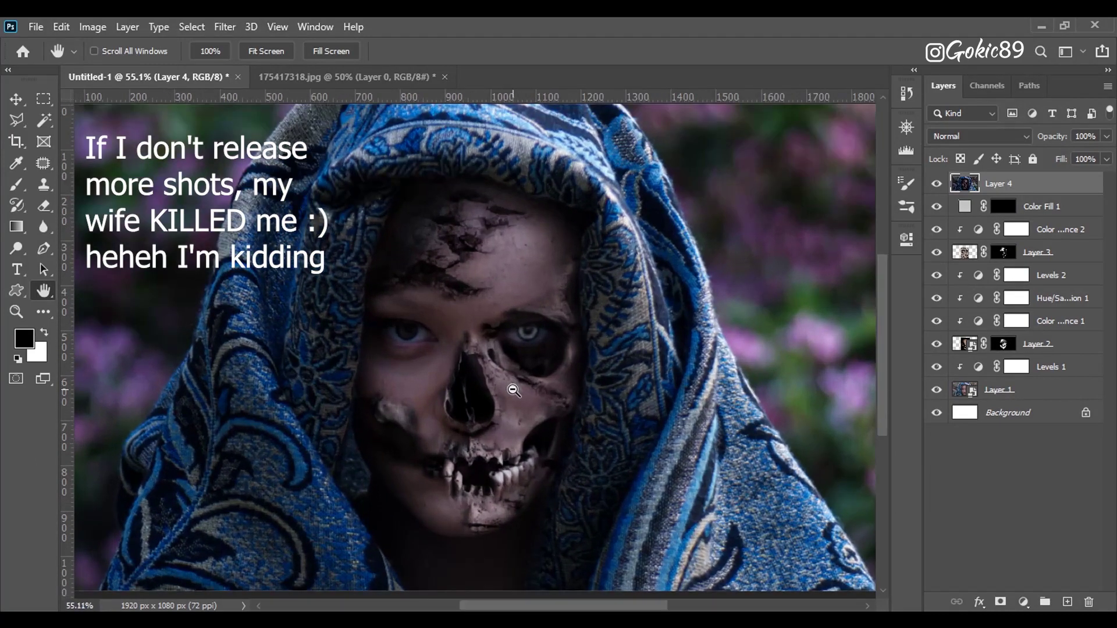
scroll(513, 391, "down", 1)
scroll(519, 402, "down", 1)
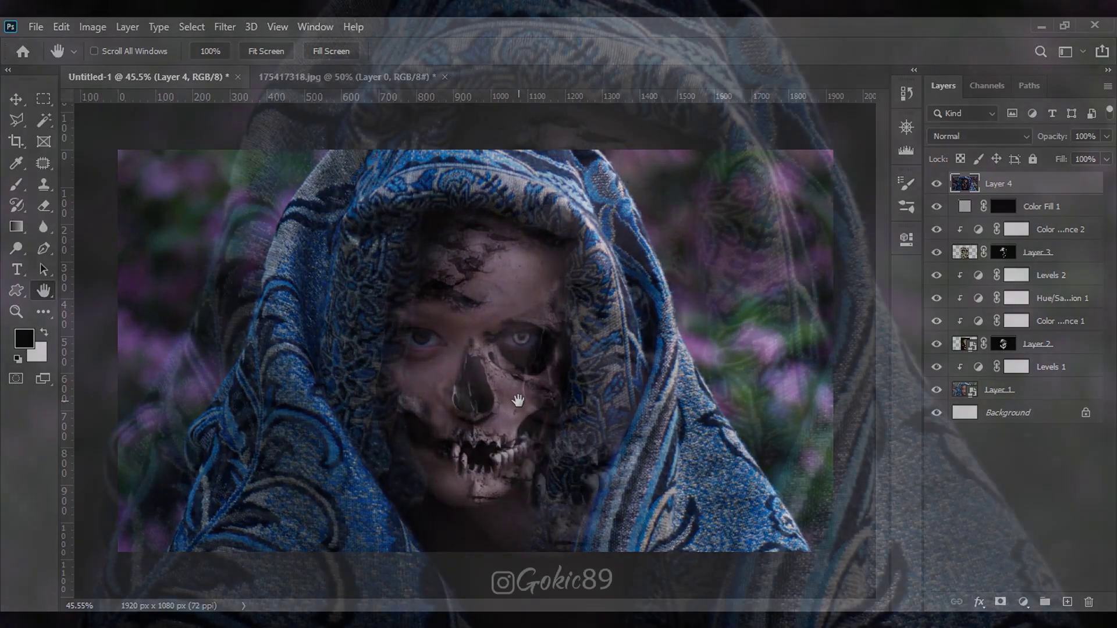